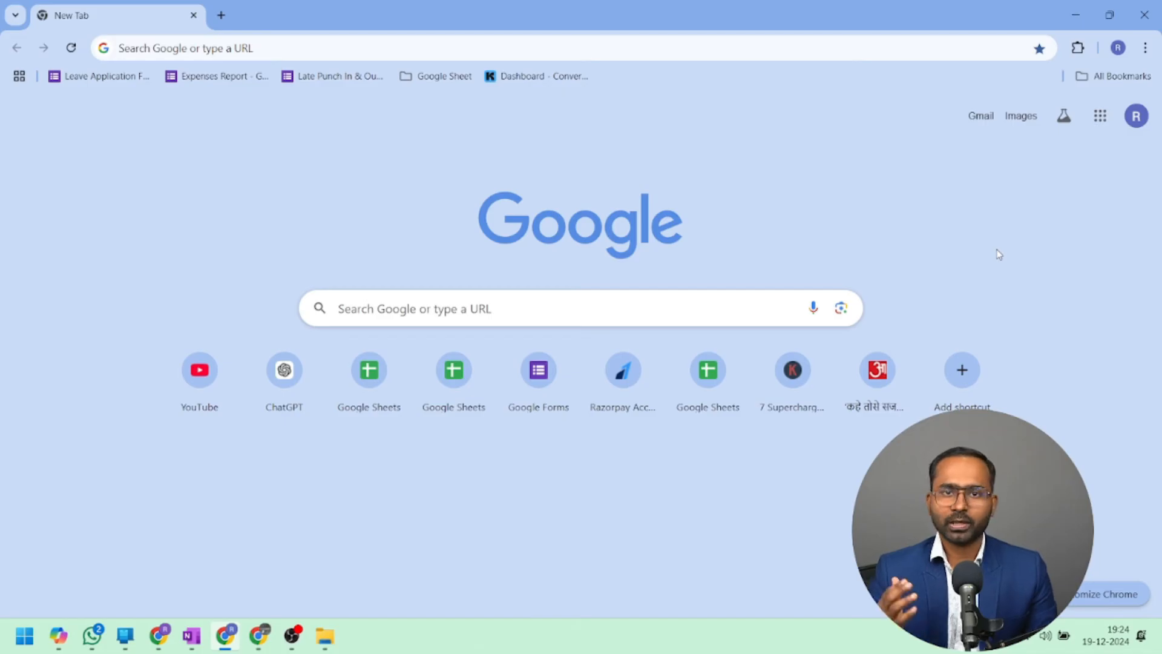
Step: Open Google Forms from the list of Google apps
{"action": "left_click", "coordinate": [1074, 150]}
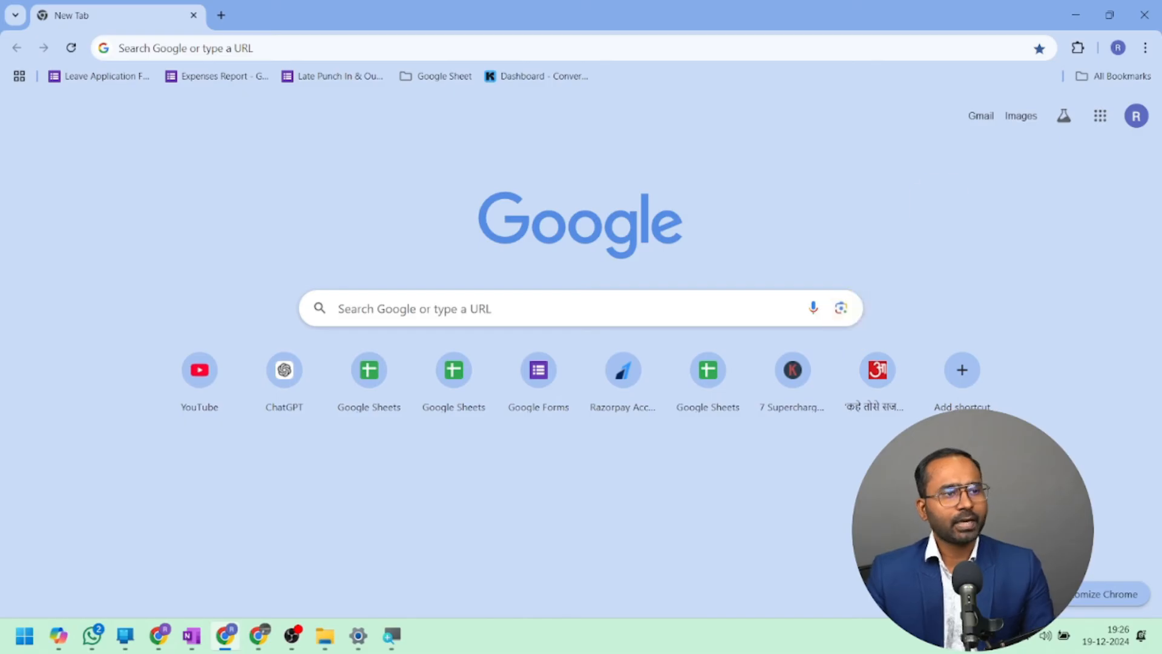
{"action": "left_click", "coordinate": [1110, 129]}
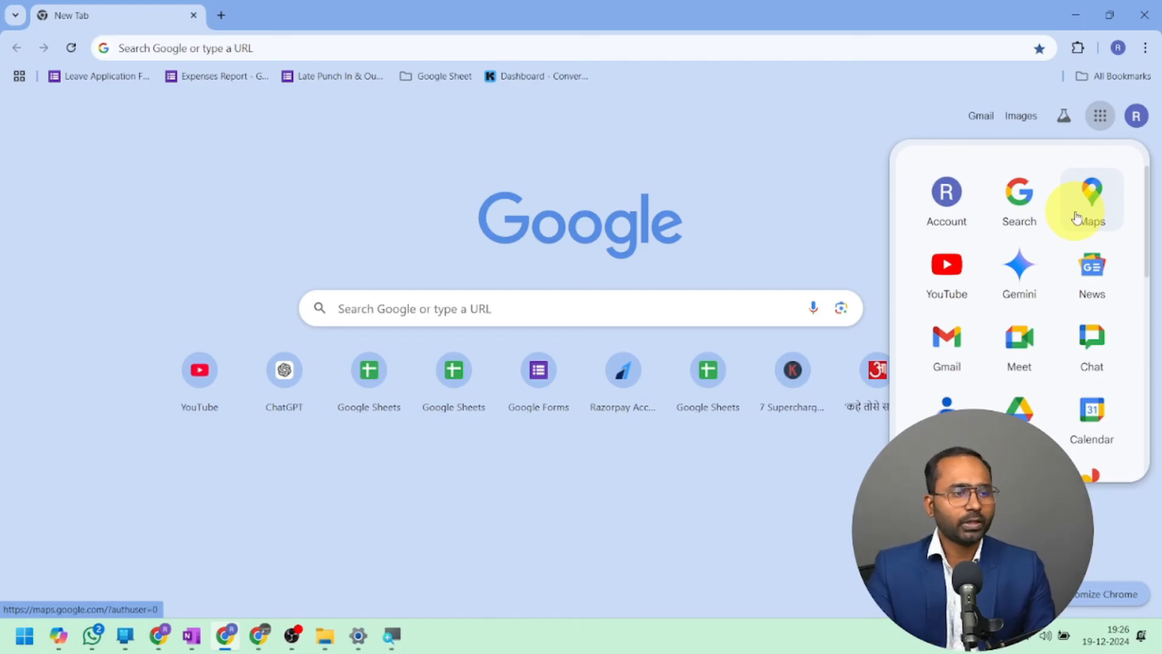
{"action": "scroll", "coordinate": [1071, 236], "scroll_direction": "down", "scroll_amount": 2}
{"action": "scroll", "coordinate": [1047, 278], "scroll_direction": "down", "scroll_amount": 2}
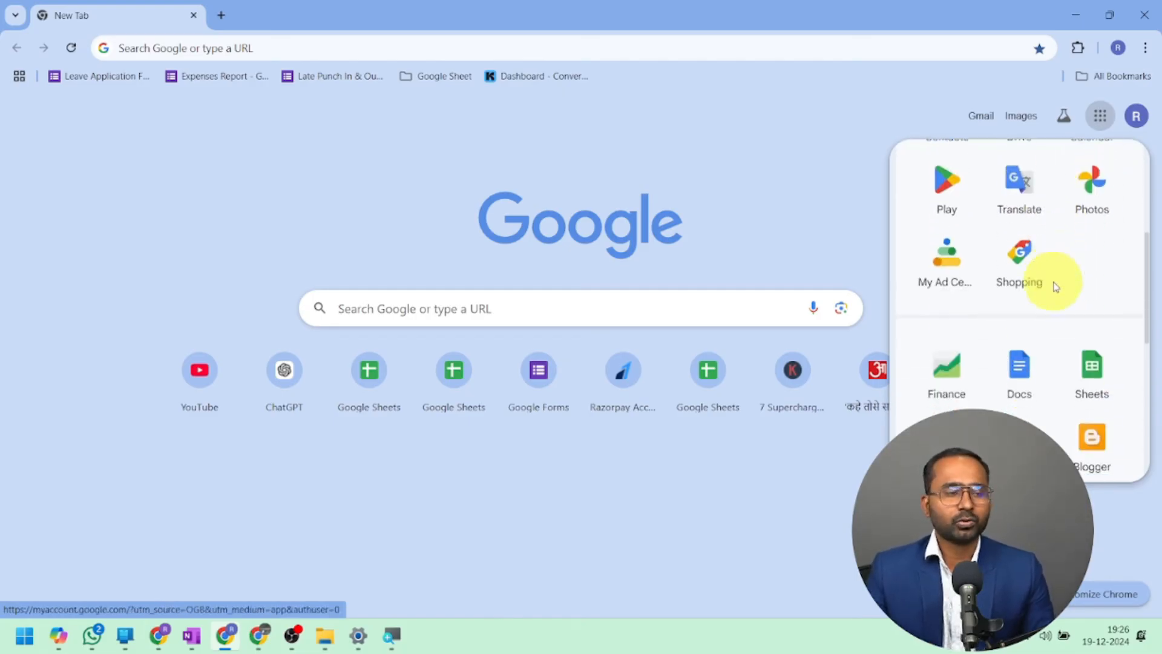
{"action": "scroll", "coordinate": [1044, 323], "scroll_direction": "down", "scroll_amount": 6}
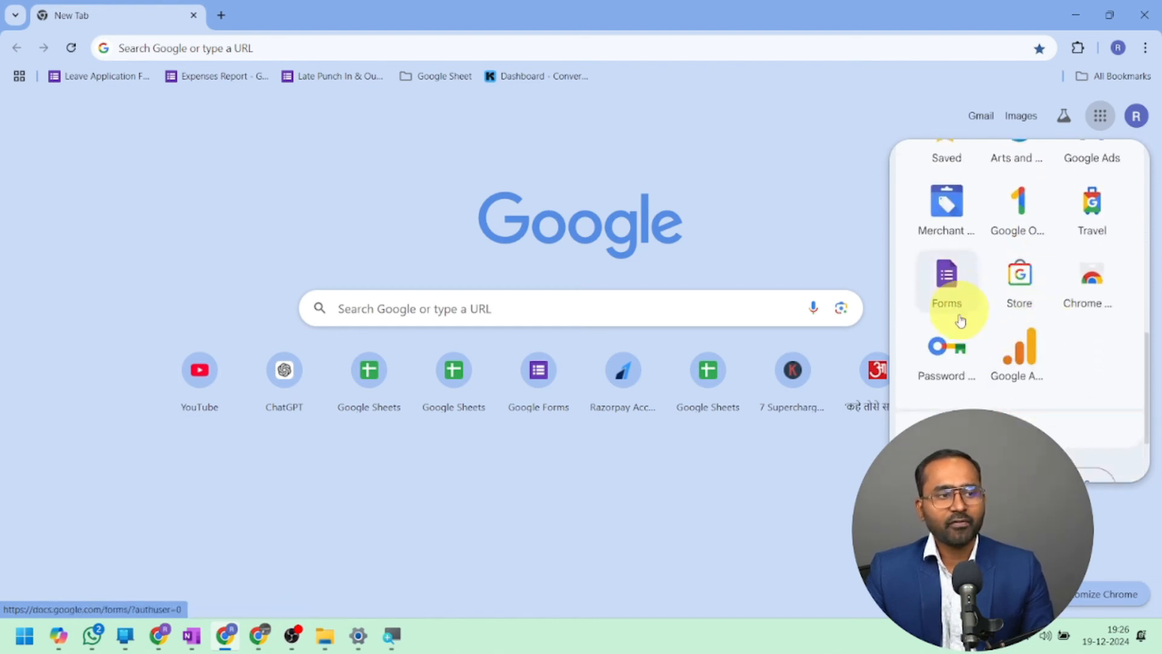
{"action": "left_click", "coordinate": [947, 290]}
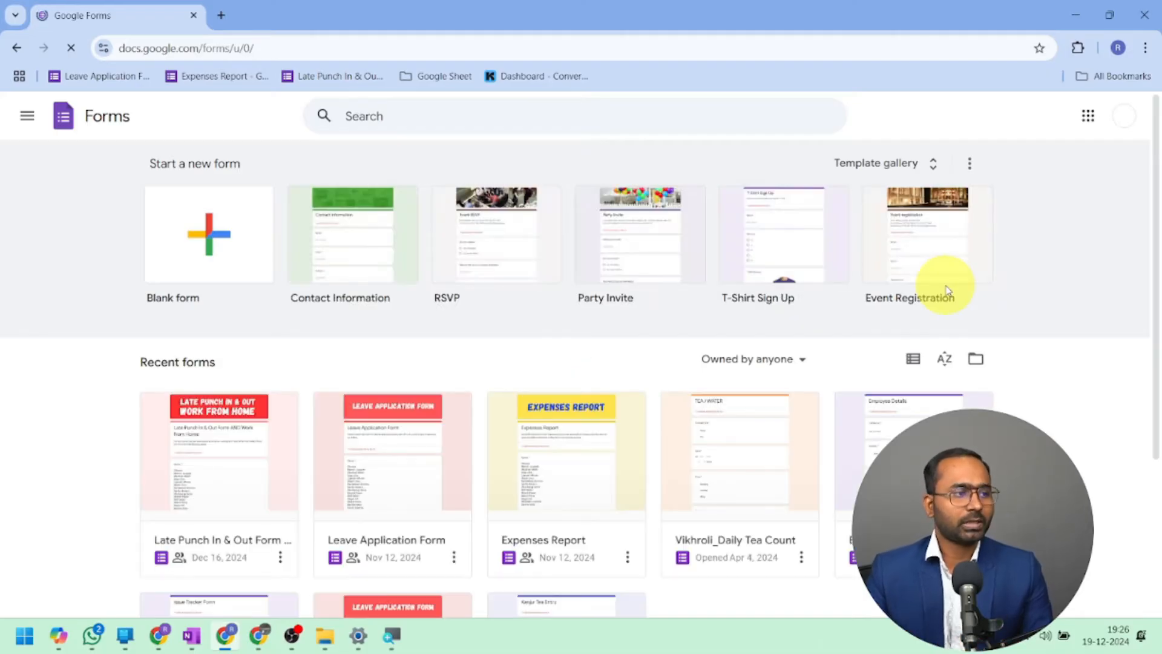
Step: Create a new blank form from the Google Forms home page
{"action": "scroll", "coordinate": [554, 319], "scroll_direction": "down", "scroll_amount": 3}
{"action": "scroll", "coordinate": [553, 320], "scroll_direction": "up", "scroll_amount": 3}
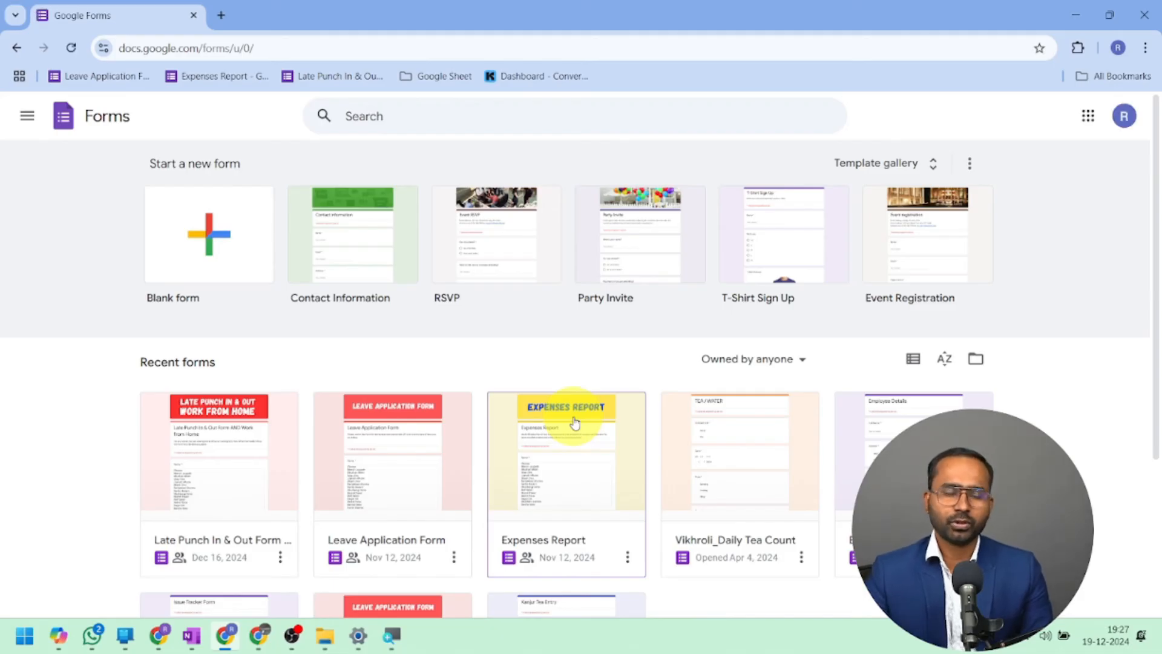
{"action": "scroll", "coordinate": [575, 422], "scroll_direction": "down", "scroll_amount": 4}
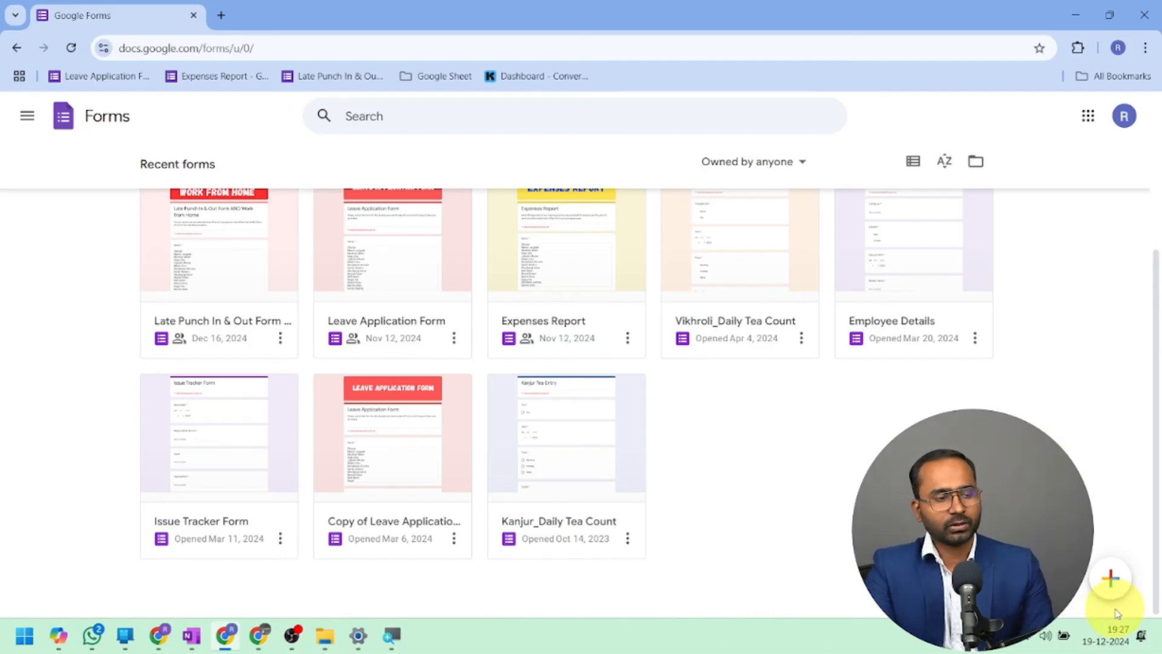
{"action": "left_click", "coordinate": [1110, 580]}
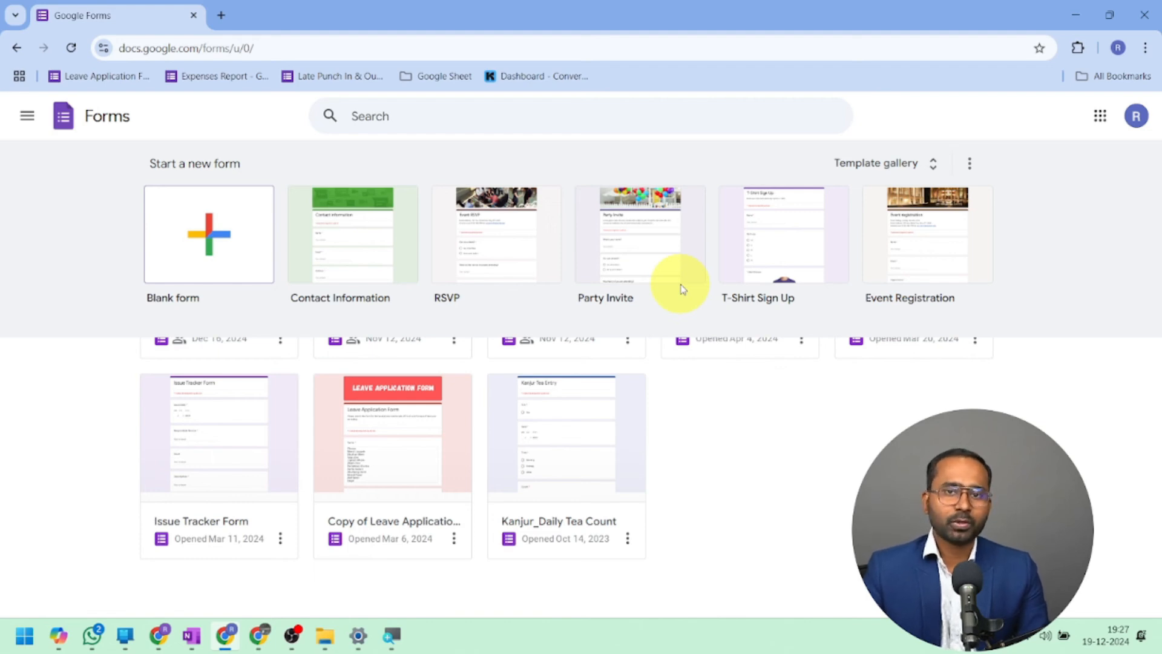
{"action": "left_click", "coordinate": [209, 241]}
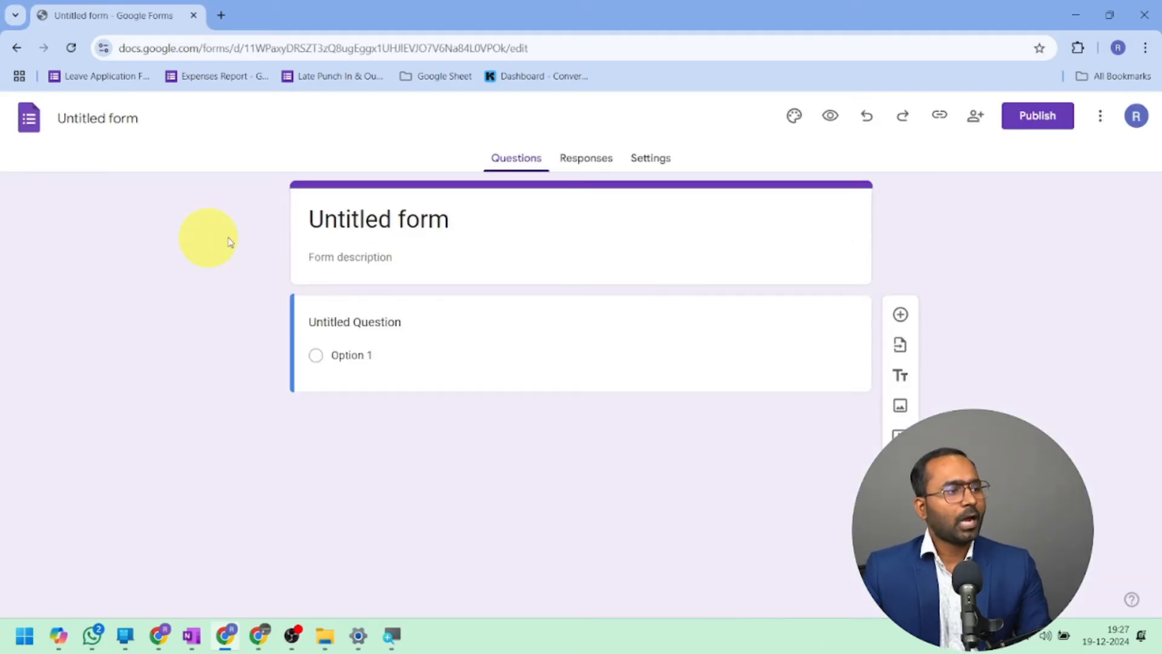
Step: Name the form GK and dismiss the Familiar access management tip
{"action": "left_click", "coordinate": [456, 218]}
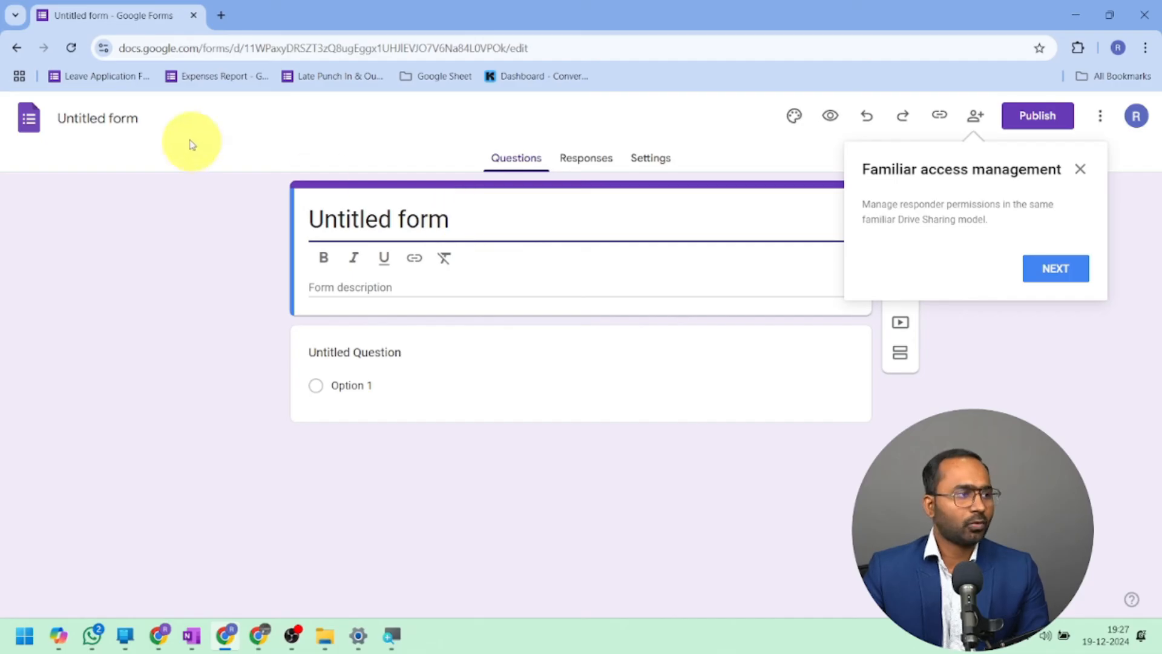
{"action": "left_click", "coordinate": [122, 118]}
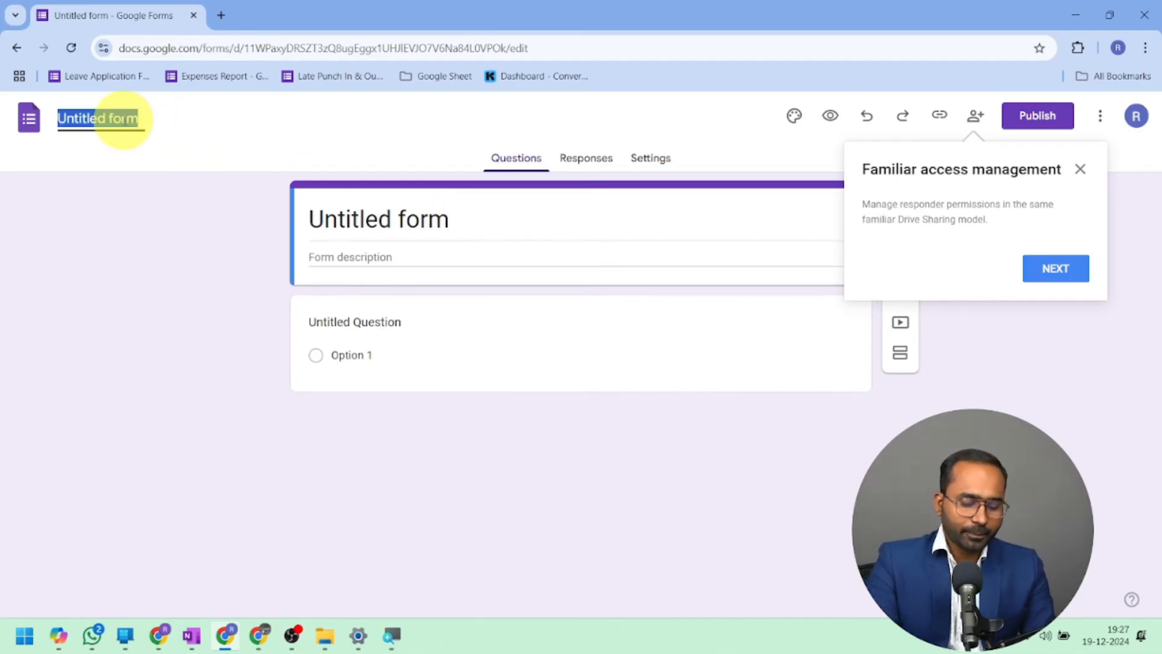
{"action": "type", "text": "GK"}
{"action": "left_click", "coordinate": [171, 151]}
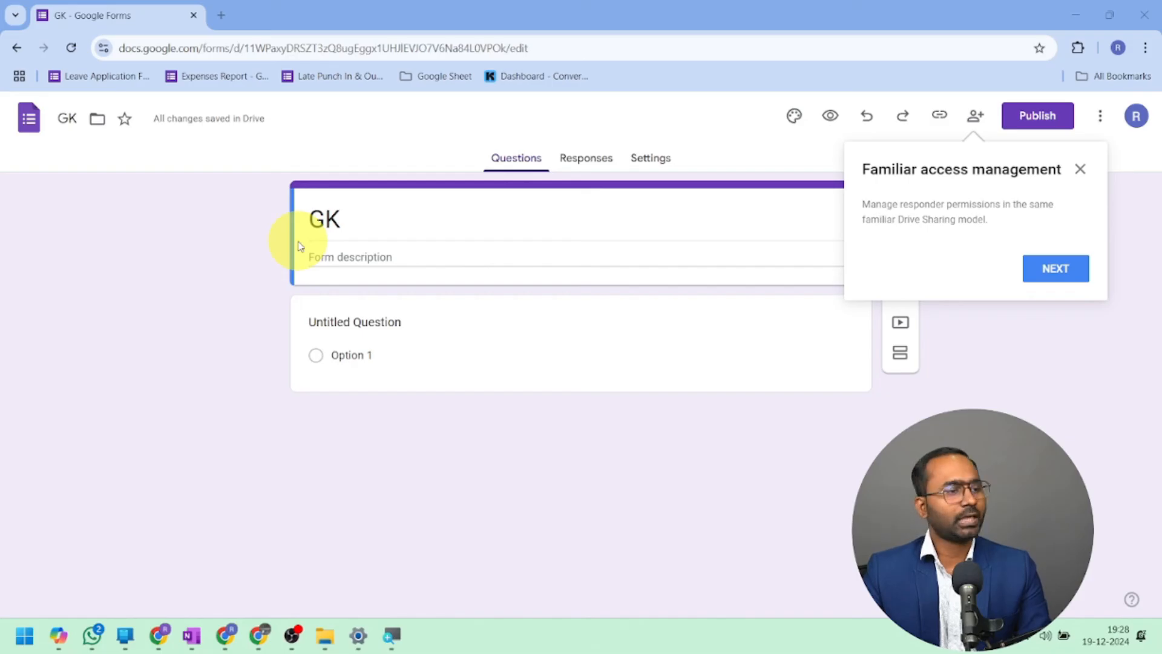
{"action": "left_click", "coordinate": [1081, 170]}
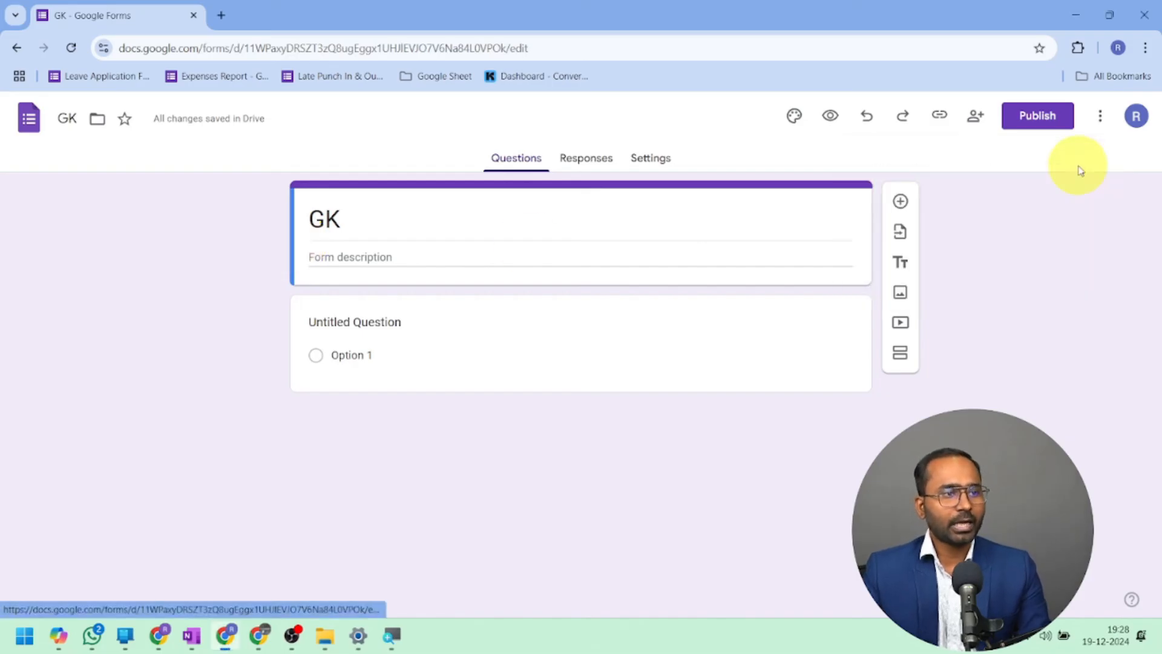
{"action": "left_click", "coordinate": [433, 226]}
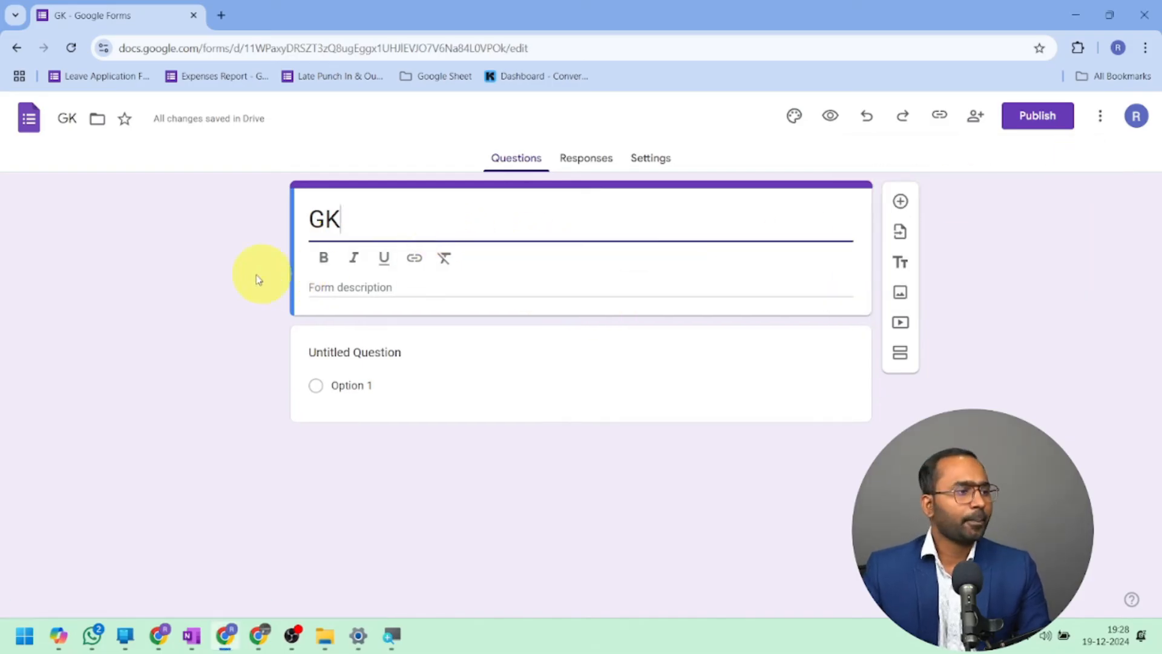
{"action": "left_click", "coordinate": [312, 286]}
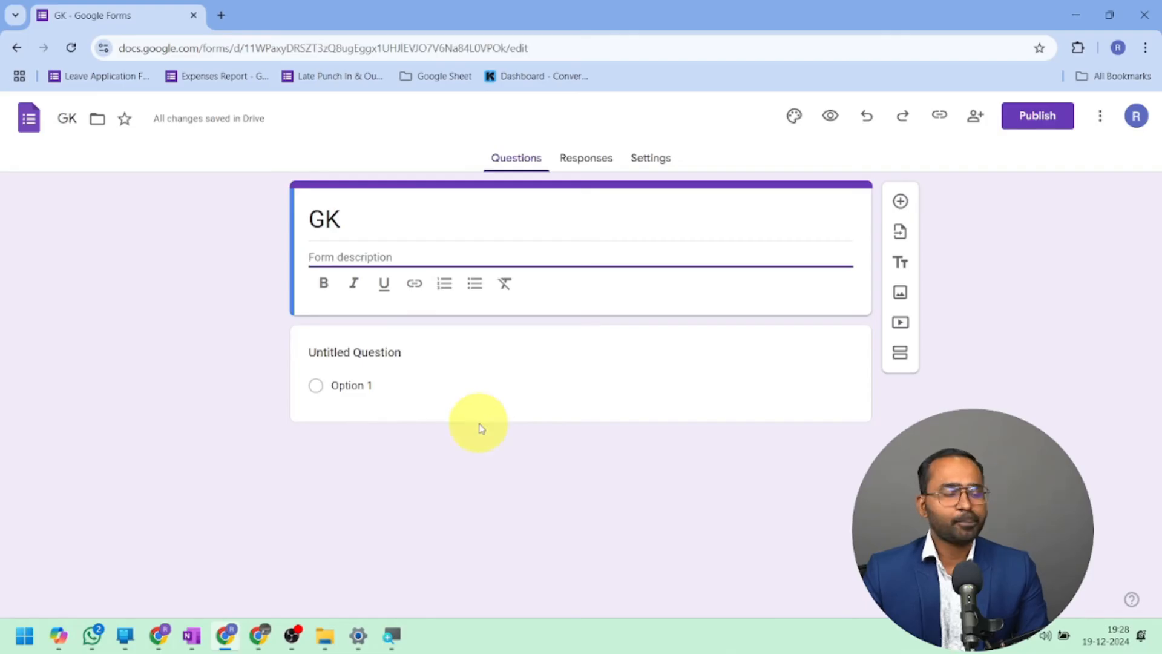
Step: Set the first question to "What is the capital of India?" with the Multiple choice type
{"action": "left_click", "coordinate": [496, 381]}
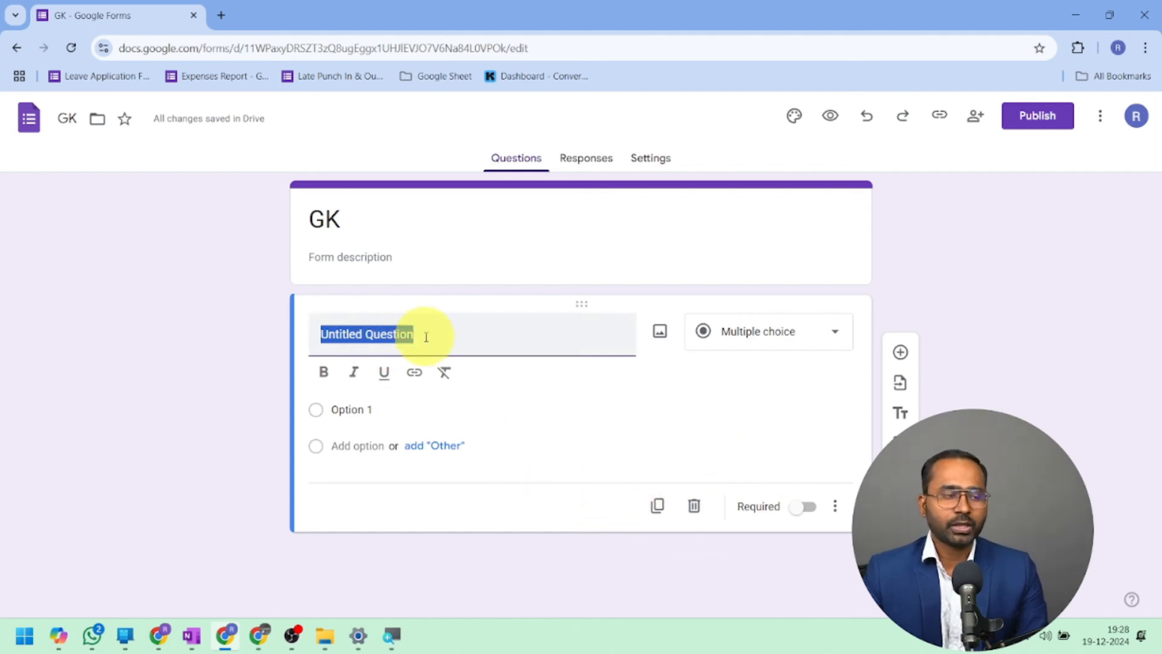
{"action": "left_click", "coordinate": [833, 332]}
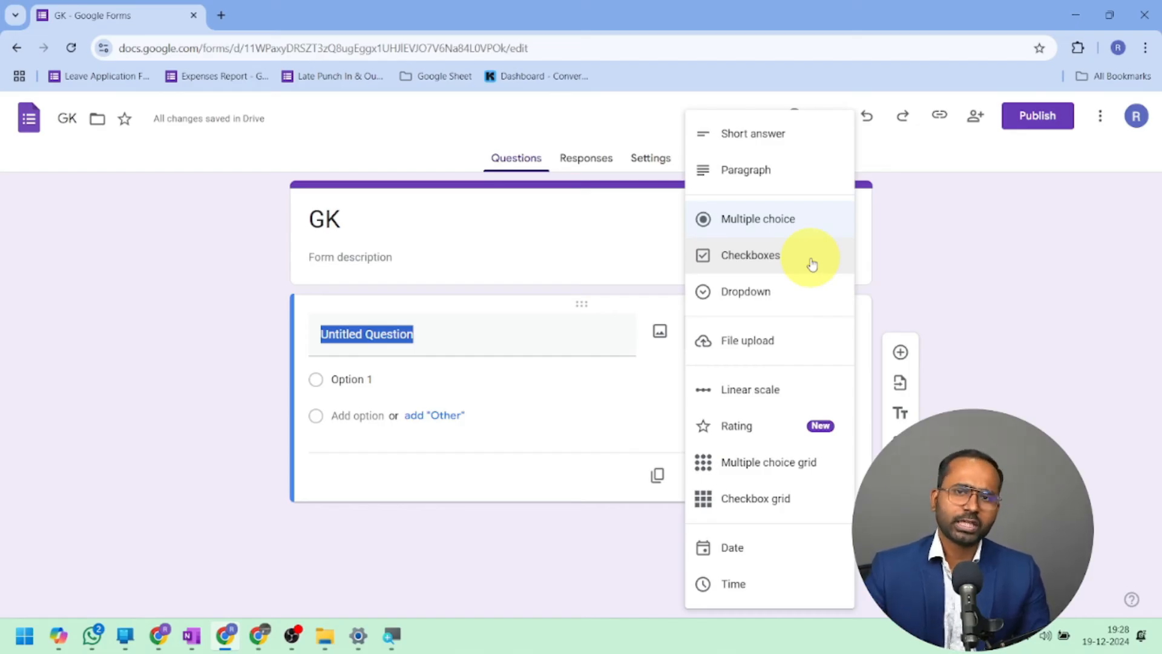
{"action": "left_click", "coordinate": [797, 229]}
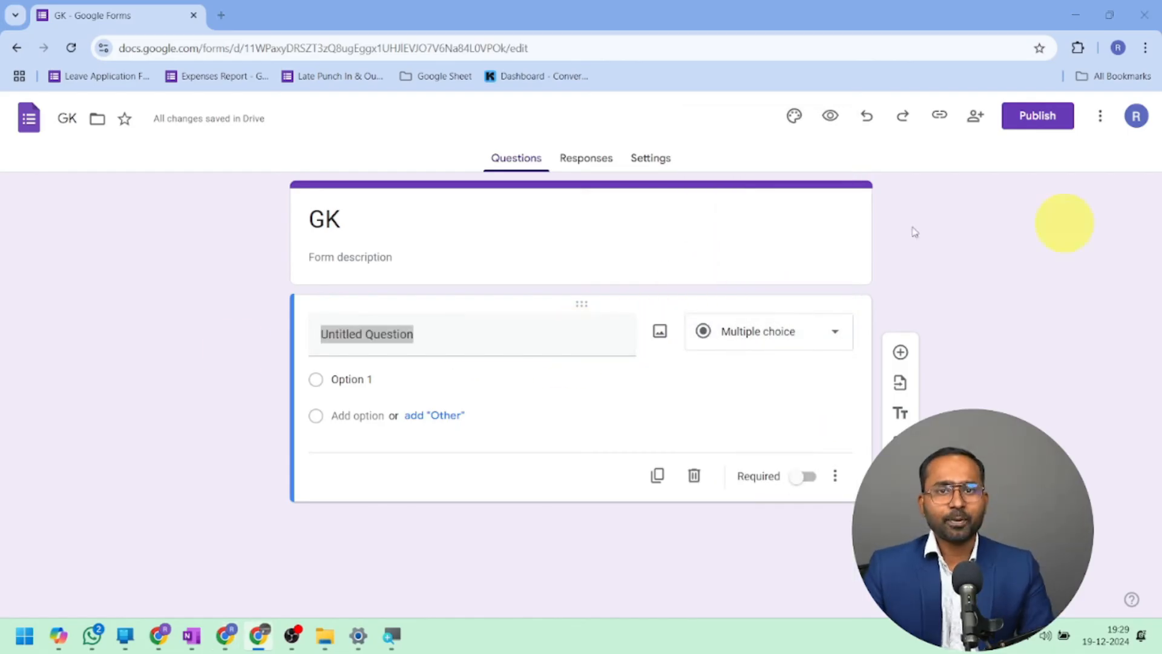
{"action": "left_click", "coordinate": [430, 349]}
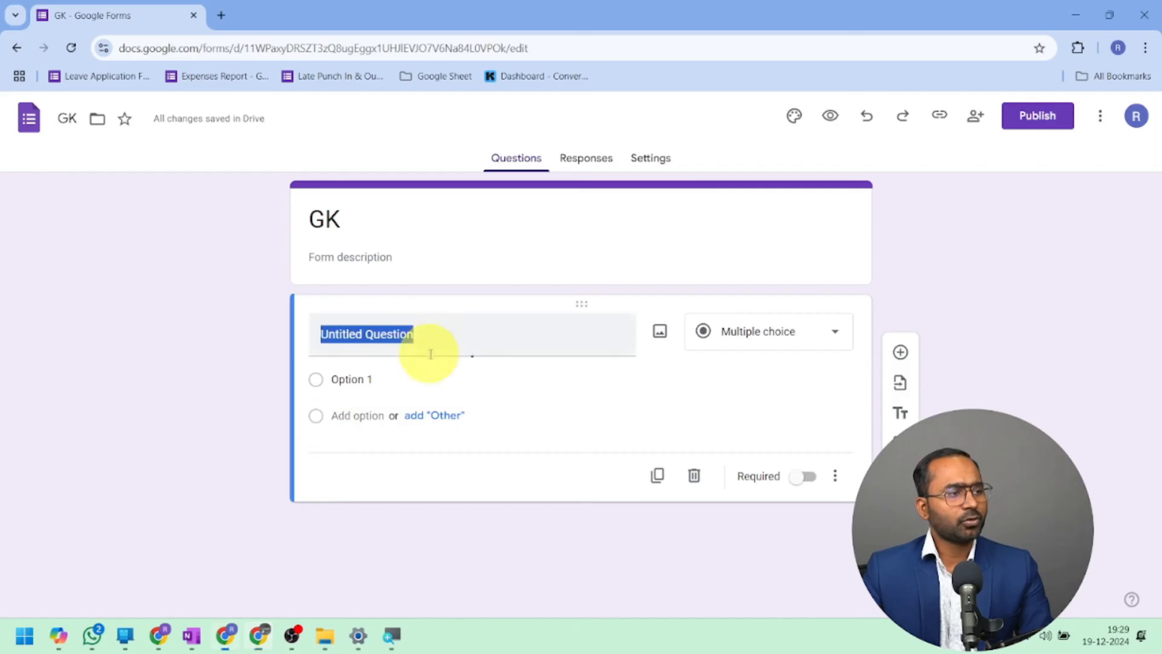
{"action": "left_click", "coordinate": [438, 344]}
{"action": "key", "text": "ctrl+a"}
{"action": "type", "text": "What is the capital of India?"}
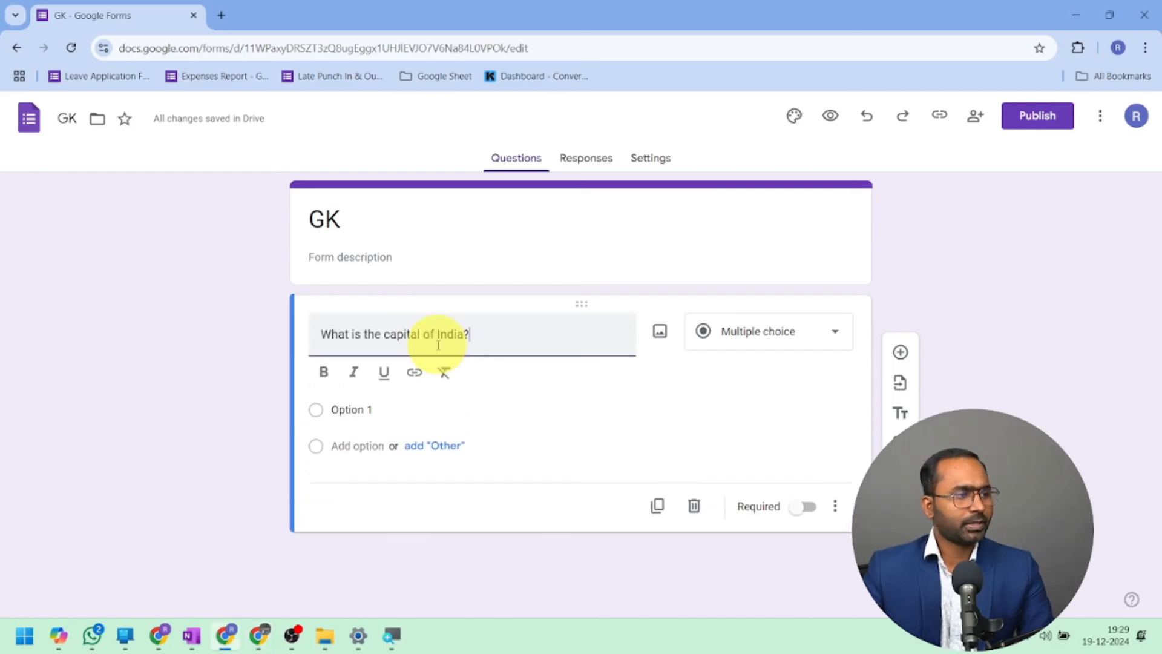
Step: Set the question's first answer option to Delhi
{"action": "left_click", "coordinate": [427, 404]}
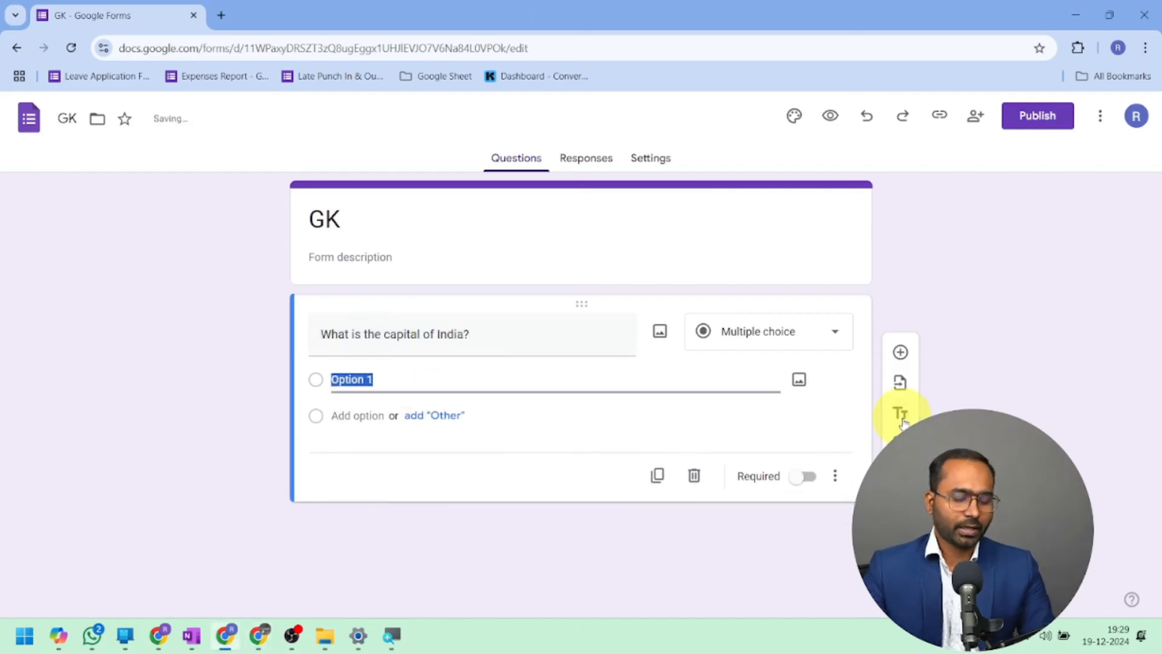
{"action": "key", "text": "BackSpace"}
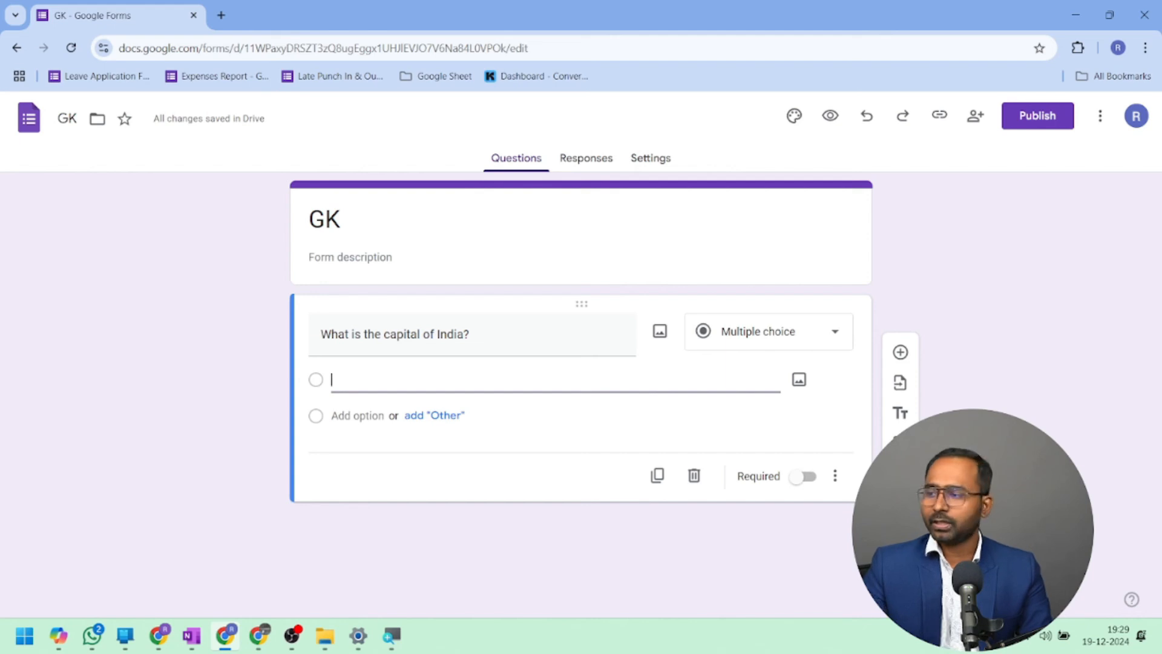
{"action": "key", "text": "alt+Tab"}
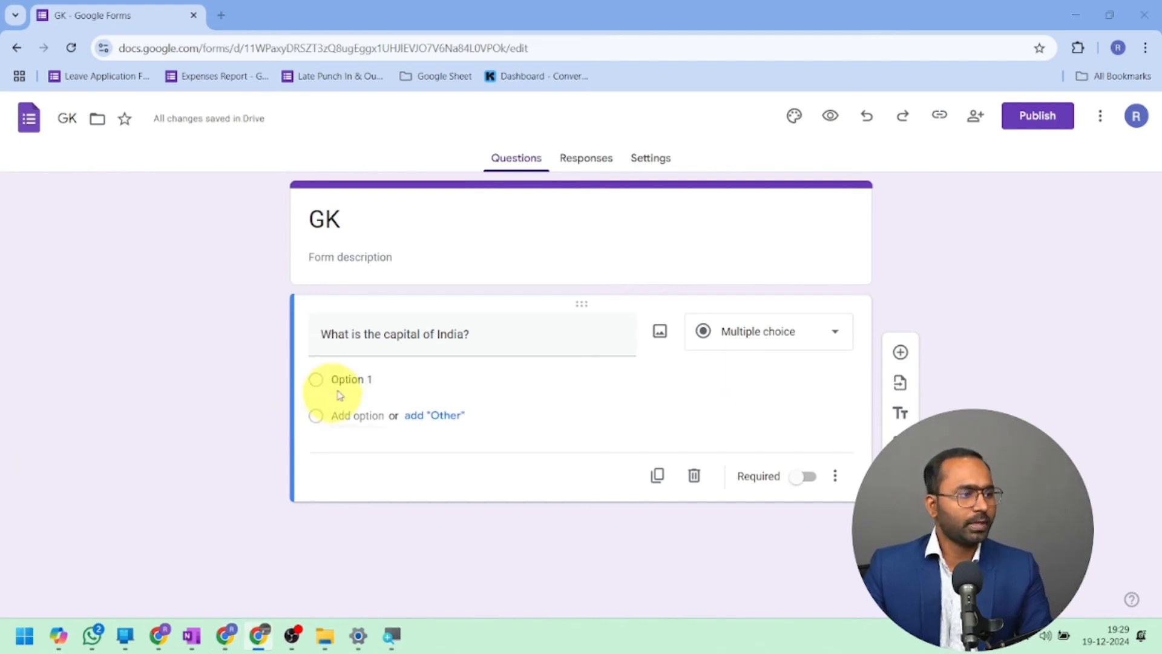
{"action": "left_click", "coordinate": [374, 379]}
{"action": "left_click_drag", "start_coordinate": [375, 379], "coordinate": [562, 374]}
{"action": "type", "text": "Delhi, Mumbai, Kolkata, Chennai"}
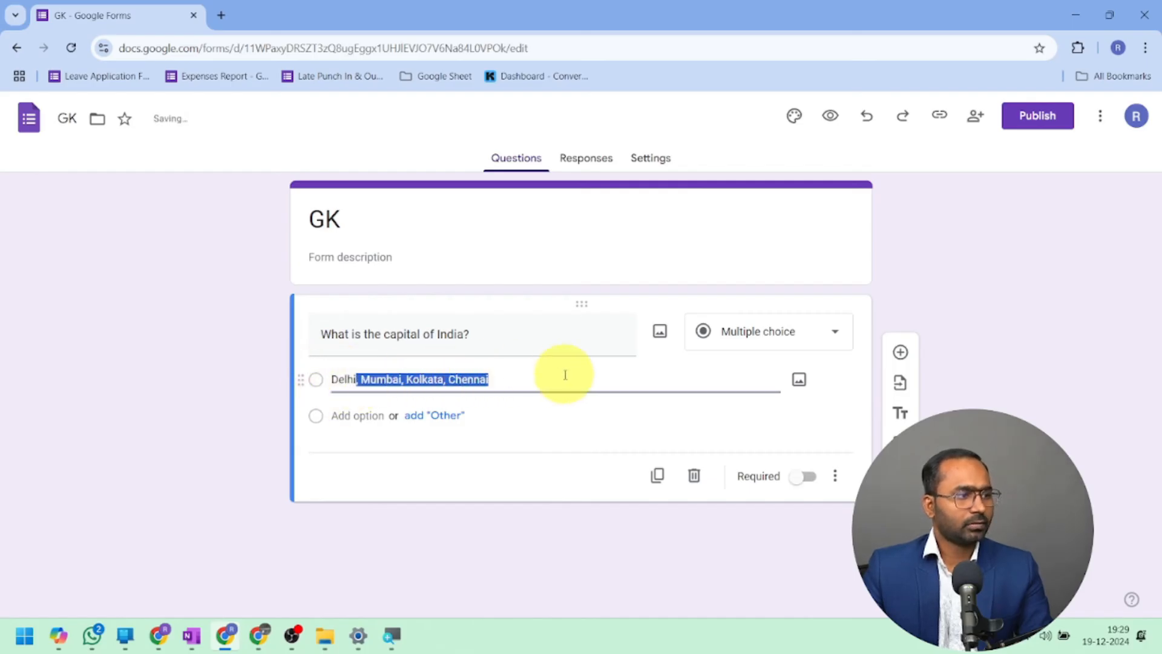
{"action": "key", "text": "BackSpace"}
Step: Add Mumbai as the second answer option, without the leading comma or the other city names
{"action": "left_click", "coordinate": [361, 416]}
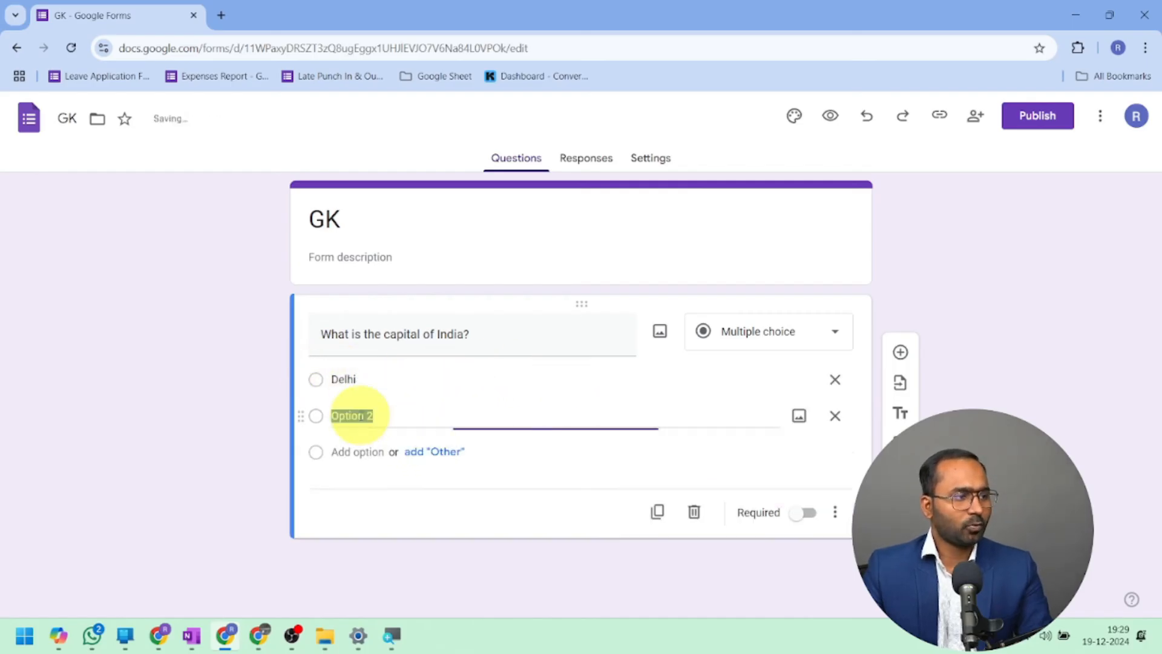
{"action": "type", "text": ", Mumbai, Kolkata, Chennai"}
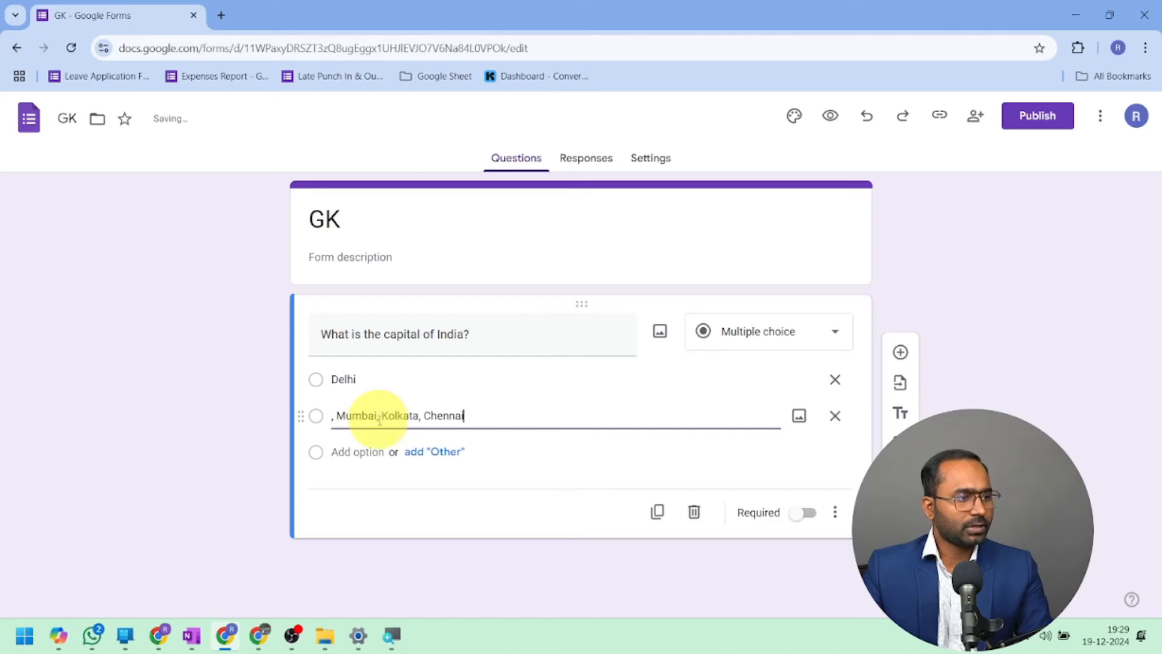
{"action": "left_click_drag", "start_coordinate": [379, 415], "coordinate": [526, 409]}
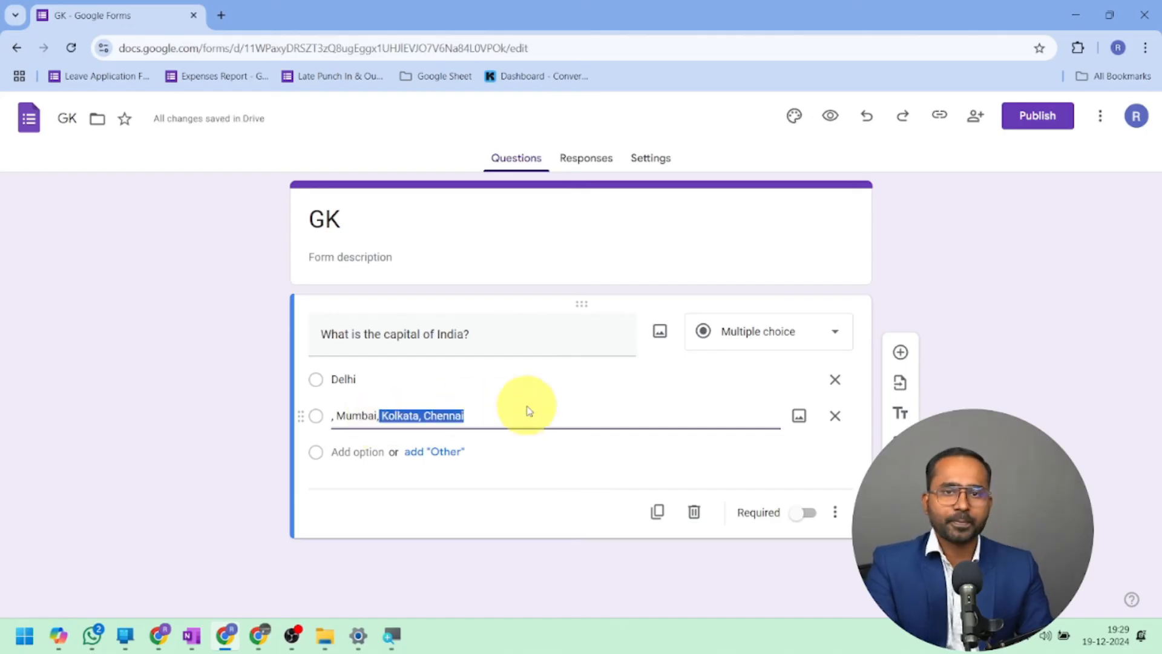
{"action": "key", "text": "ctrl+x"}
{"action": "key", "text": "Home"}
{"action": "key", "text": "Delete"}
{"action": "key", "text": "Delete"}
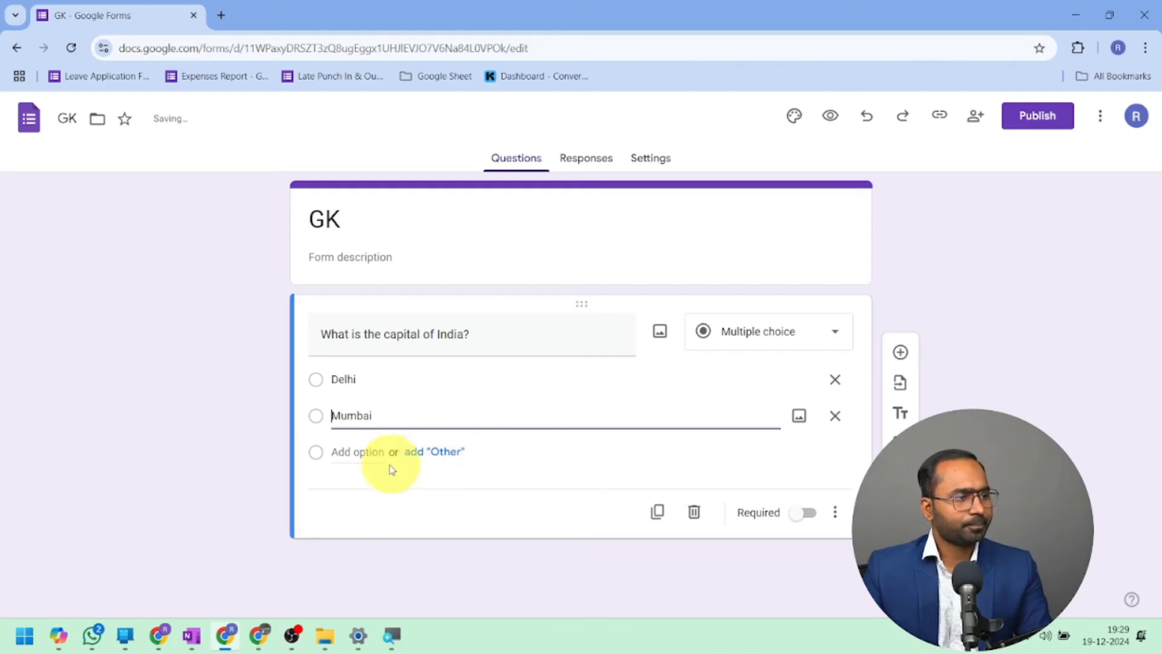
Step: Add Kolkata as the third answer option and cut the trailing Chennai text out of it
{"action": "left_click", "coordinate": [359, 451]}
{"action": "key", "text": "ctrl+v"}
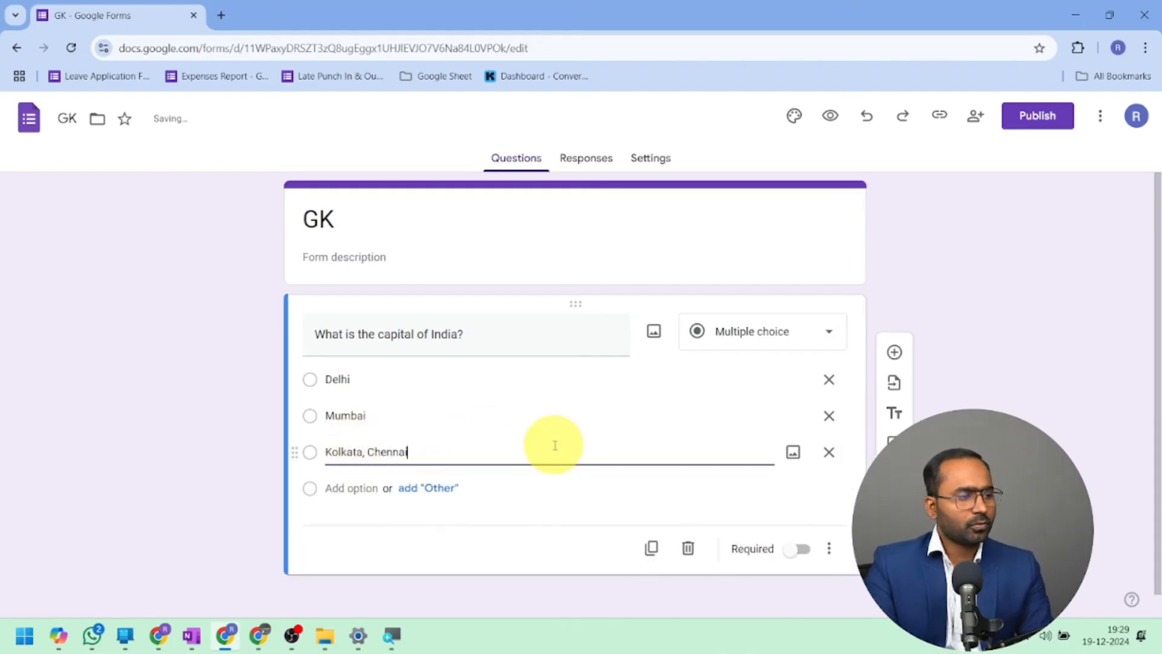
{"action": "key", "text": "shift+Left"}
{"action": "key", "text": "shift+Left"}
{"action": "key", "text": "shift+Left"}
{"action": "key", "text": "shift+Left"}
{"action": "key", "text": "shift+Left"}
{"action": "key", "text": "shift+Left"}
{"action": "key", "text": "shift+Left"}
{"action": "key", "text": "shift+Left"}
{"action": "key", "text": "shift+Left"}
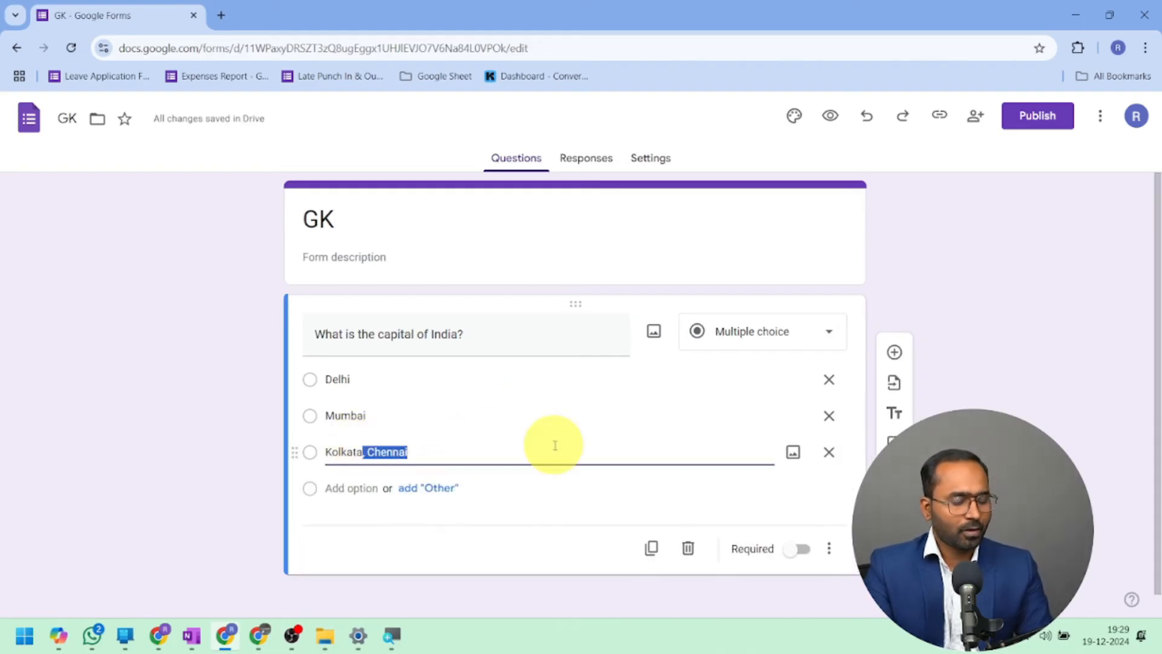
{"action": "key", "text": "ctrl+x"}
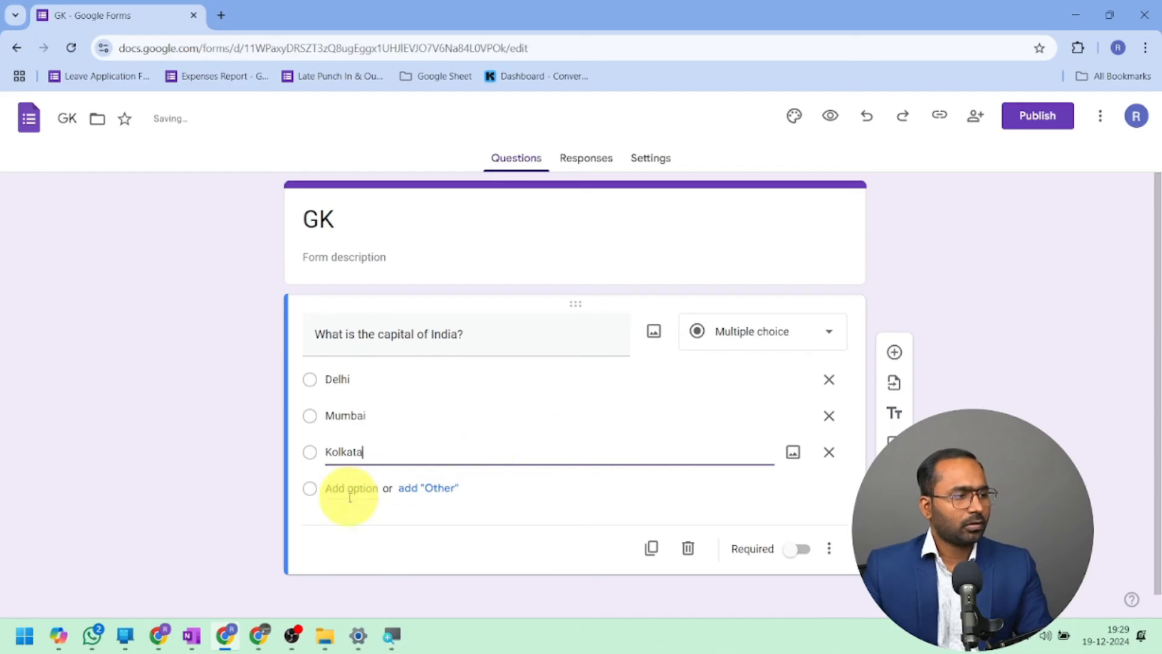
Step: Add Chennai as the fourth answer option, removing the leading space
{"action": "left_click", "coordinate": [348, 487]}
{"action": "key", "text": "ctrl+v"}
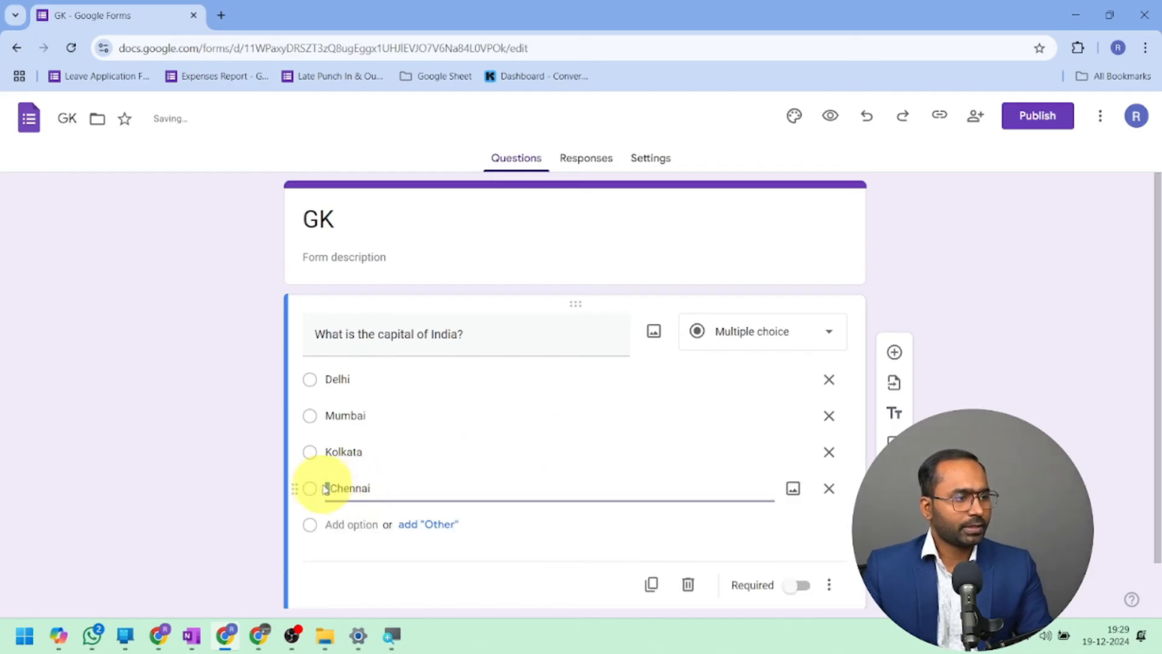
{"action": "key", "text": "BackSpace"}
{"action": "left_click", "coordinate": [989, 298]}
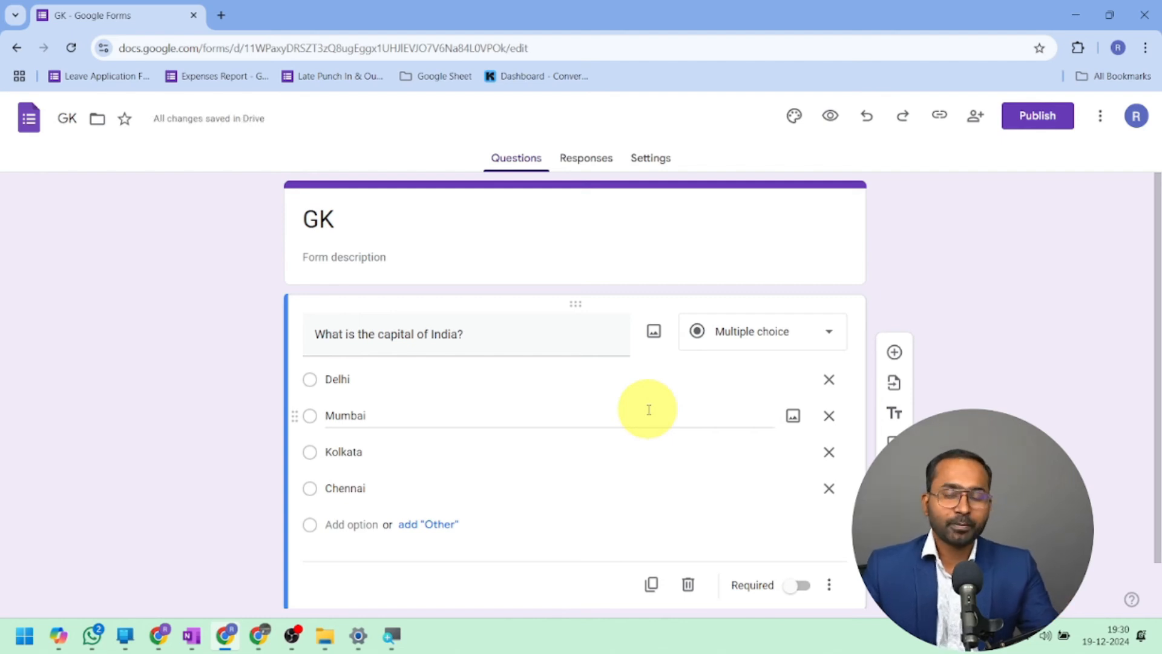
Step: Turn on the Make this a quiz option in the form's settings
{"action": "left_click", "coordinate": [651, 168]}
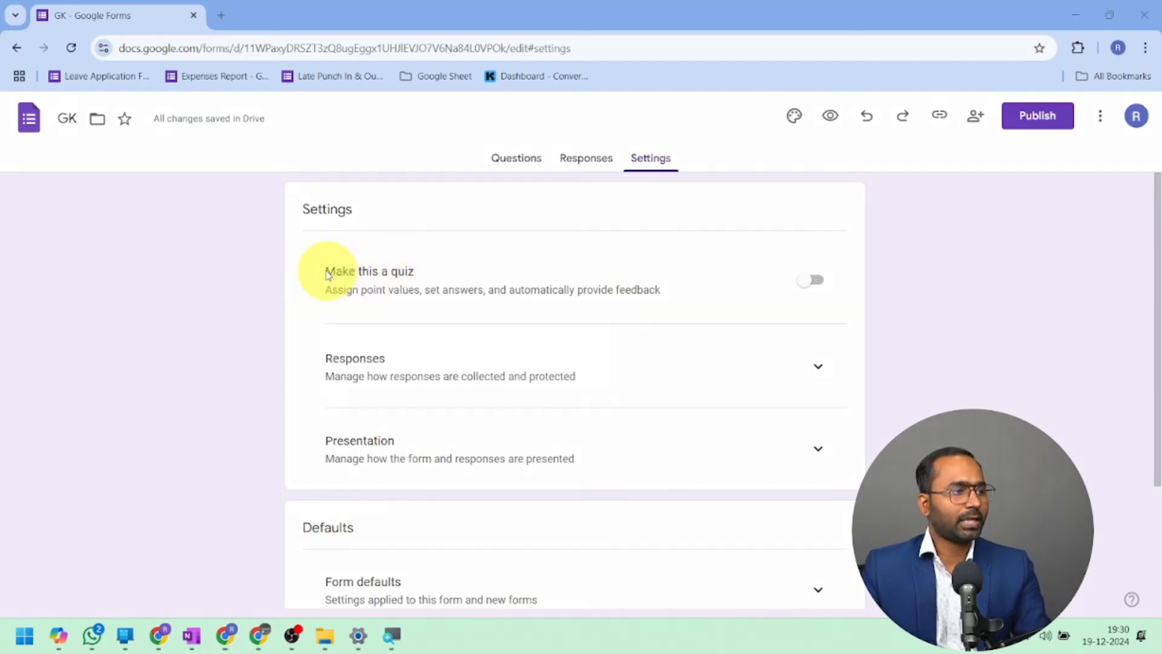
{"action": "left_click_drag", "start_coordinate": [296, 242], "coordinate": [864, 330]}
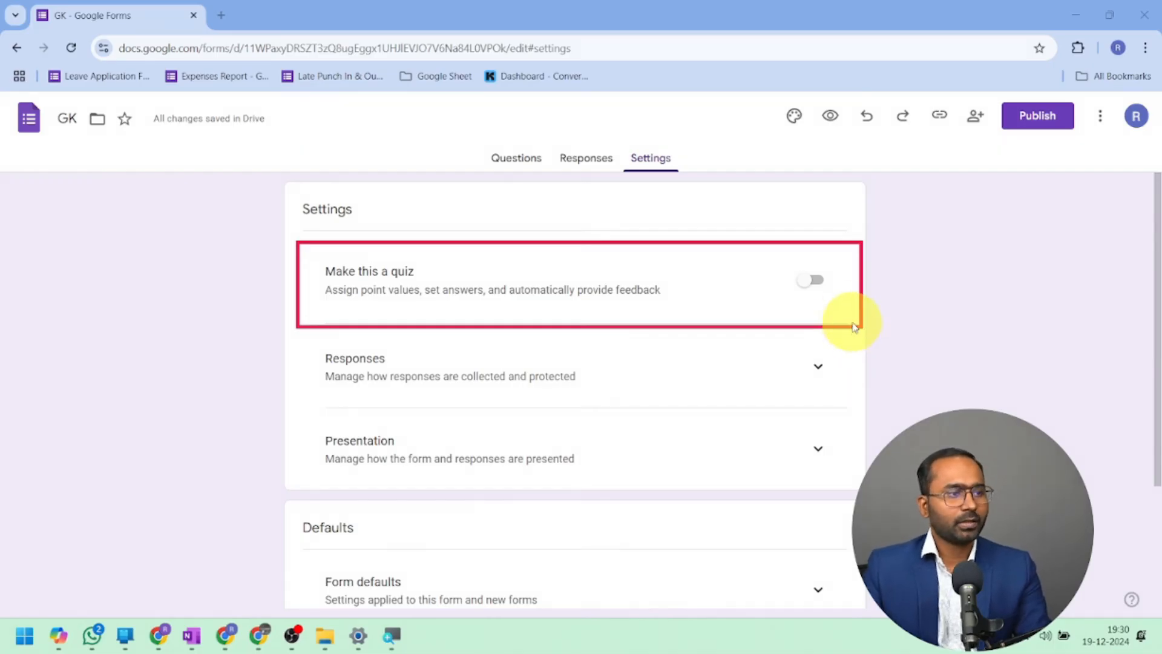
{"action": "left_click", "coordinate": [817, 282]}
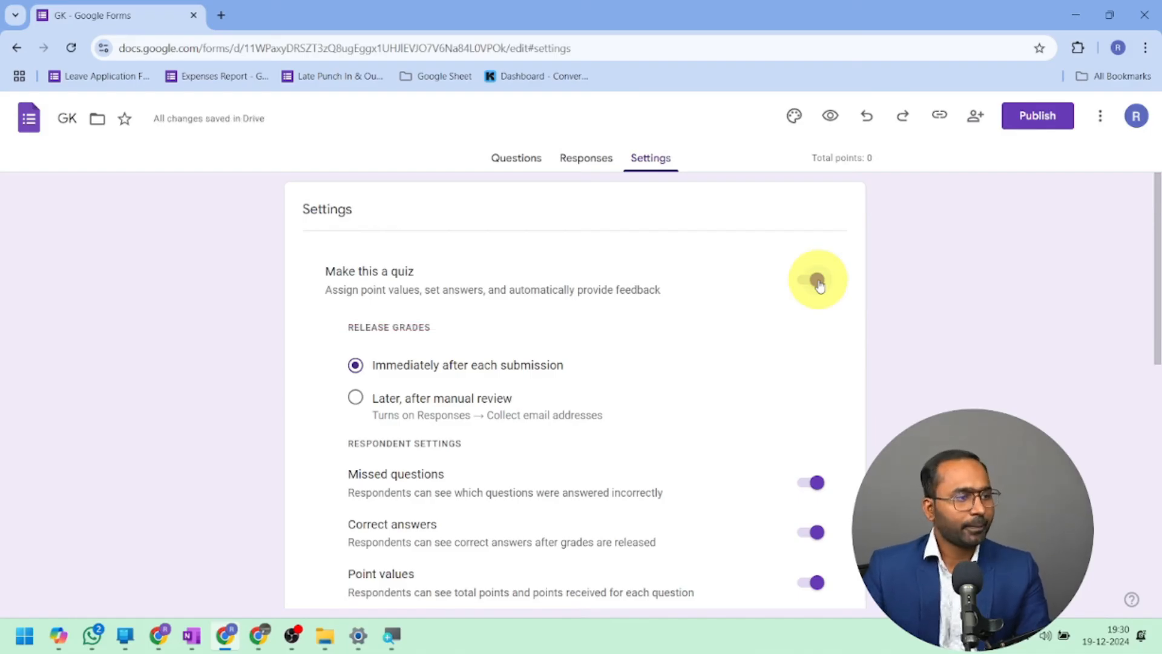
Step: Review the grade release and respondent options, and set the default question point value to 5 points
{"action": "scroll", "coordinate": [409, 257], "scroll_direction": "down", "scroll_amount": 3}
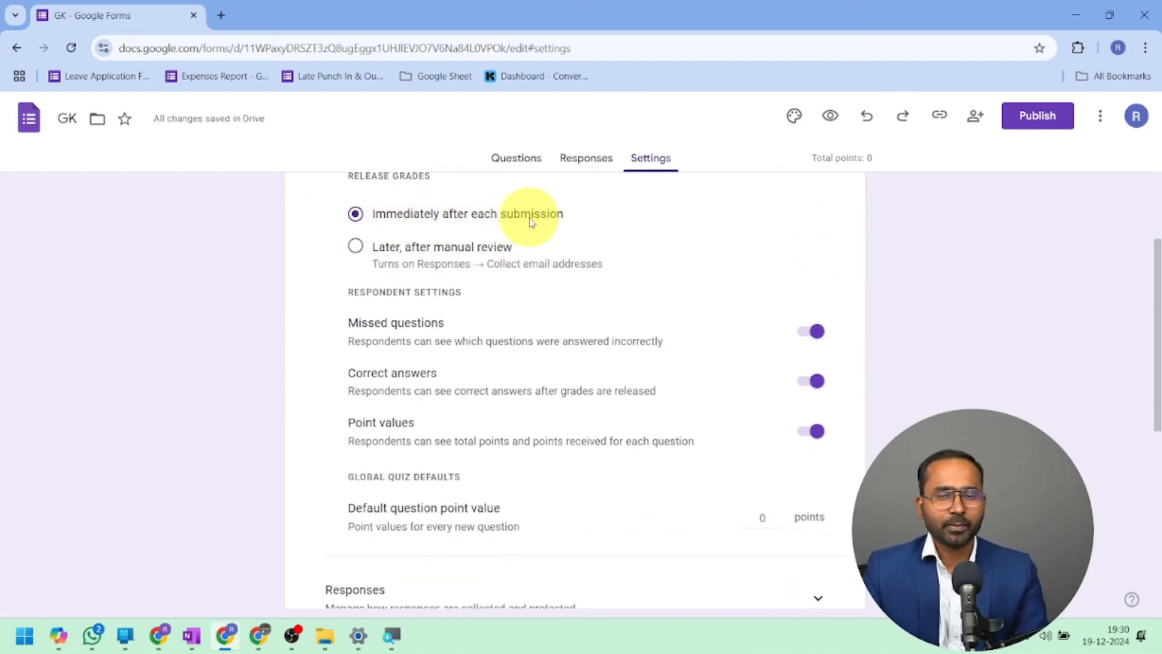
{"action": "scroll", "coordinate": [502, 339], "scroll_direction": "up", "scroll_amount": 1}
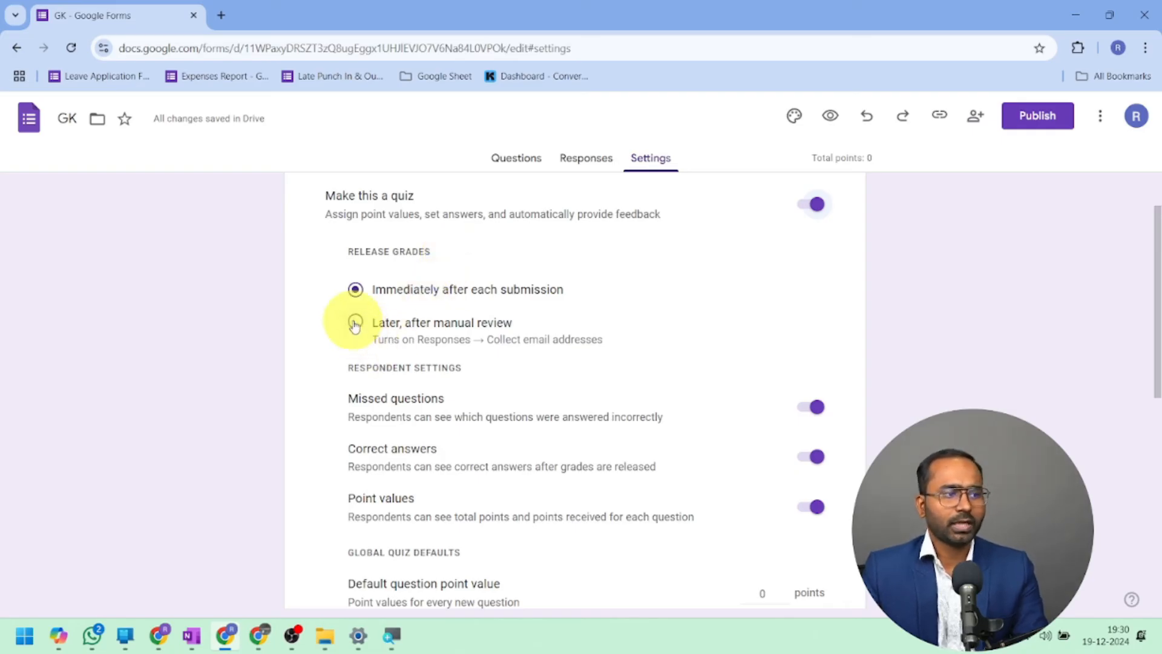
{"action": "scroll", "coordinate": [375, 333], "scroll_direction": "down", "scroll_amount": 1}
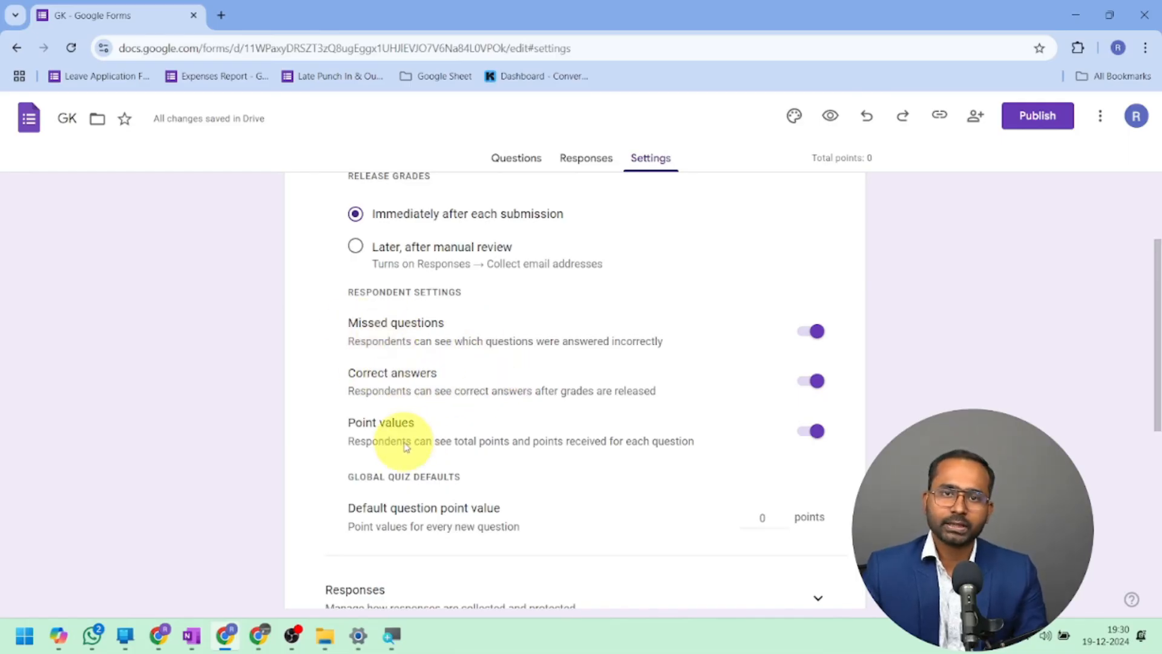
{"action": "scroll", "coordinate": [406, 446], "scroll_direction": "down", "scroll_amount": 3}
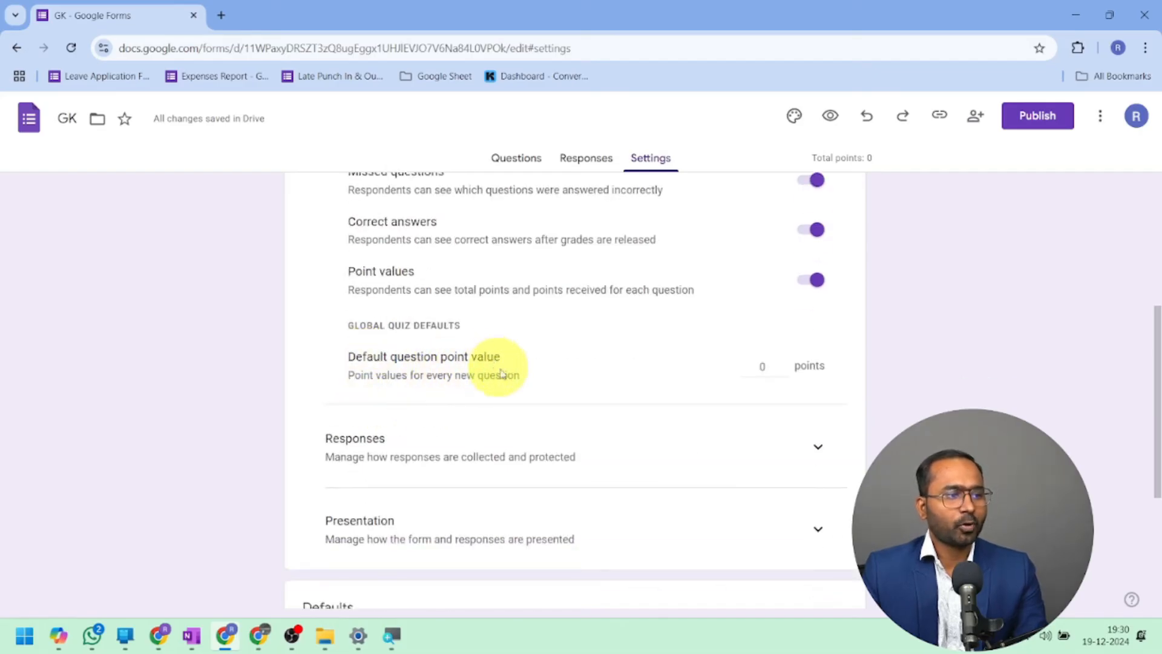
{"action": "left_click", "coordinate": [760, 366]}
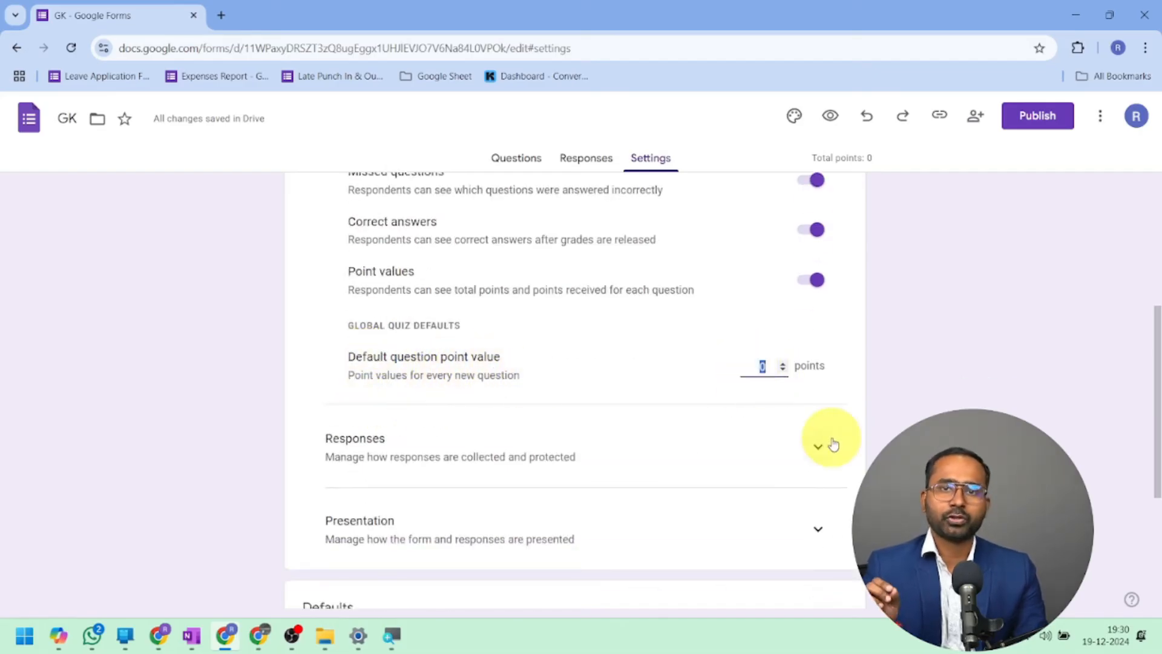
{"action": "type", "text": "5"}
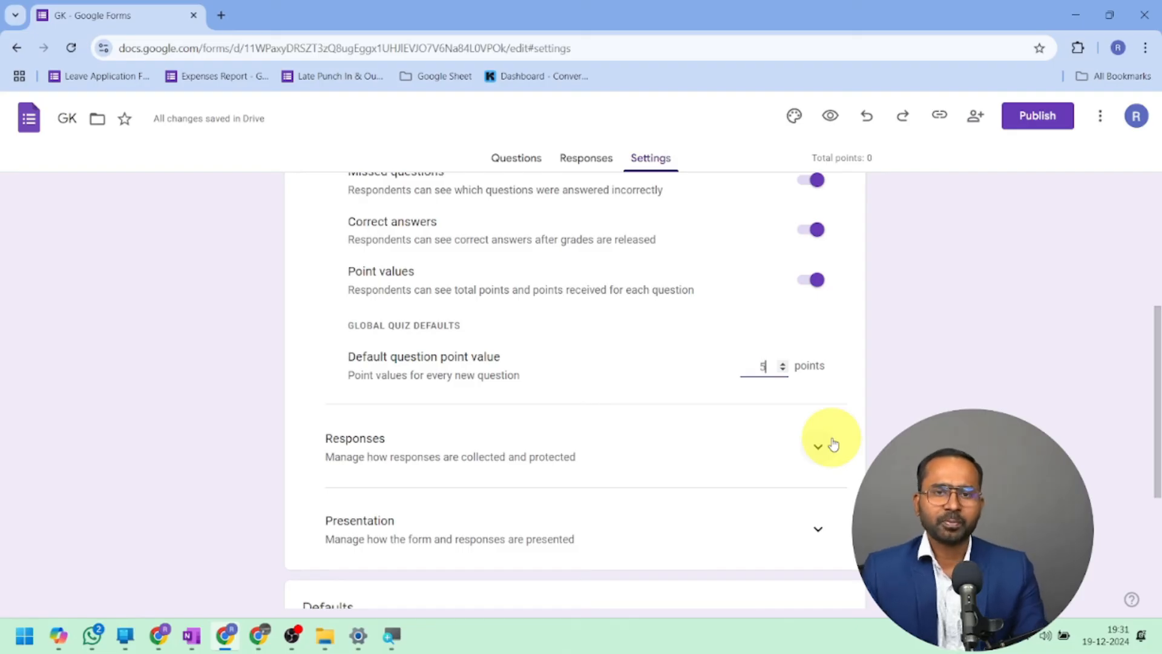
Step: Expand the Responses settings and check the available choices for collecting email addresses
{"action": "scroll", "coordinate": [359, 394], "scroll_direction": "down", "scroll_amount": 1}
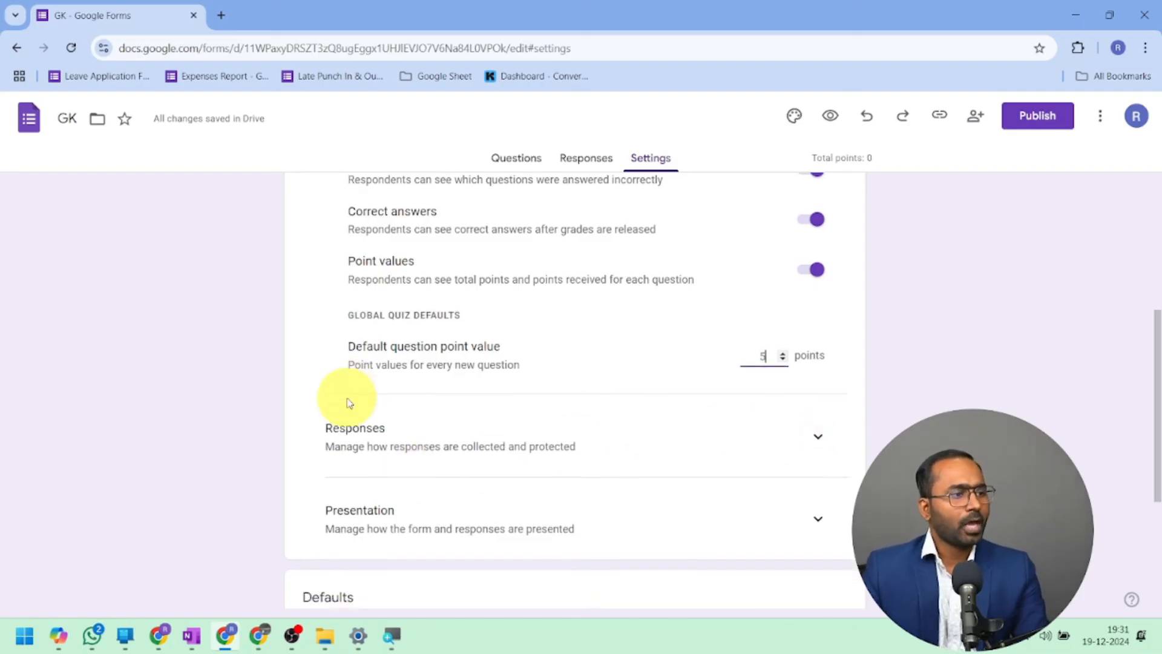
{"action": "left_click", "coordinate": [833, 382]}
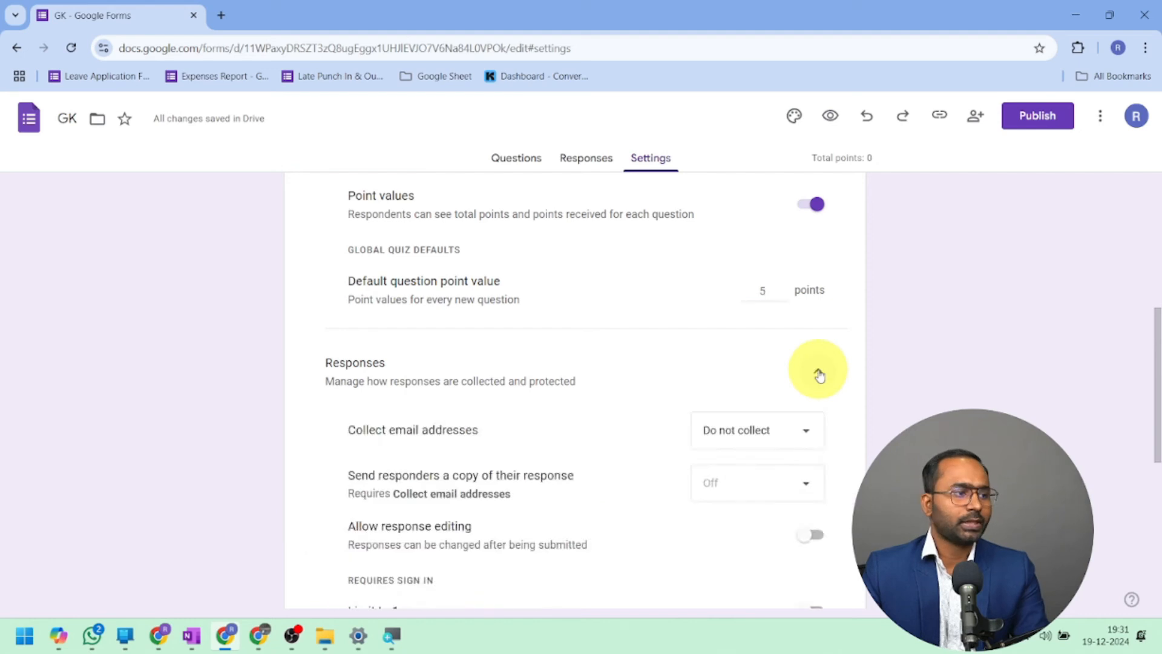
{"action": "scroll", "coordinate": [667, 365], "scroll_direction": "down", "scroll_amount": 3}
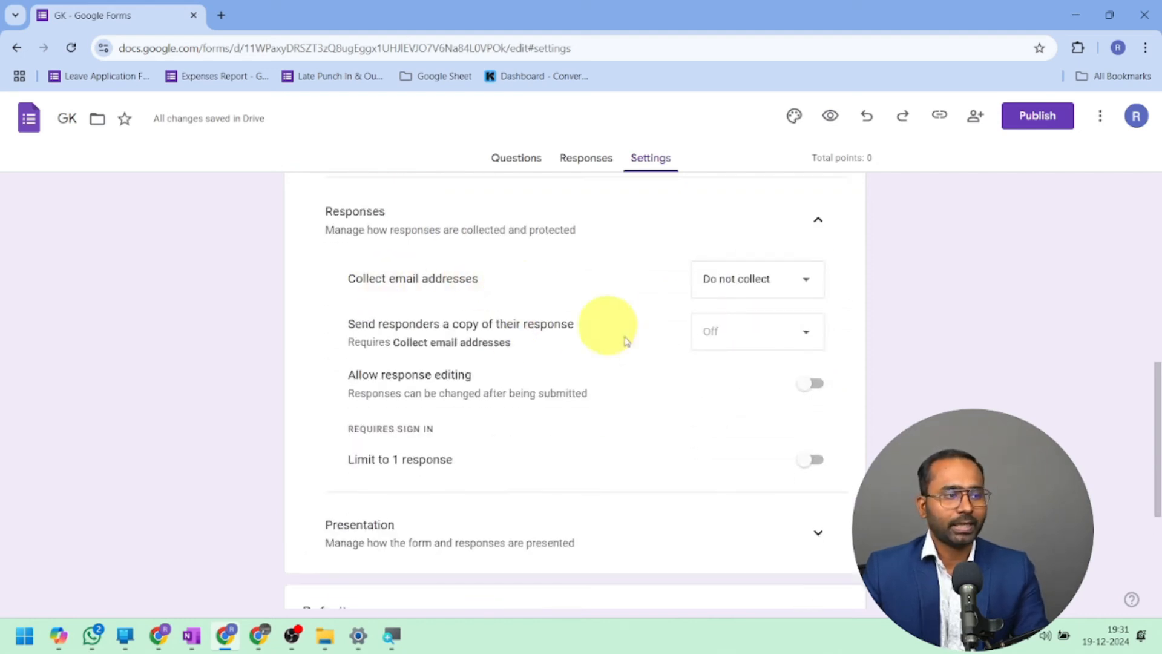
{"action": "scroll", "coordinate": [618, 345], "scroll_direction": "up", "scroll_amount": 1}
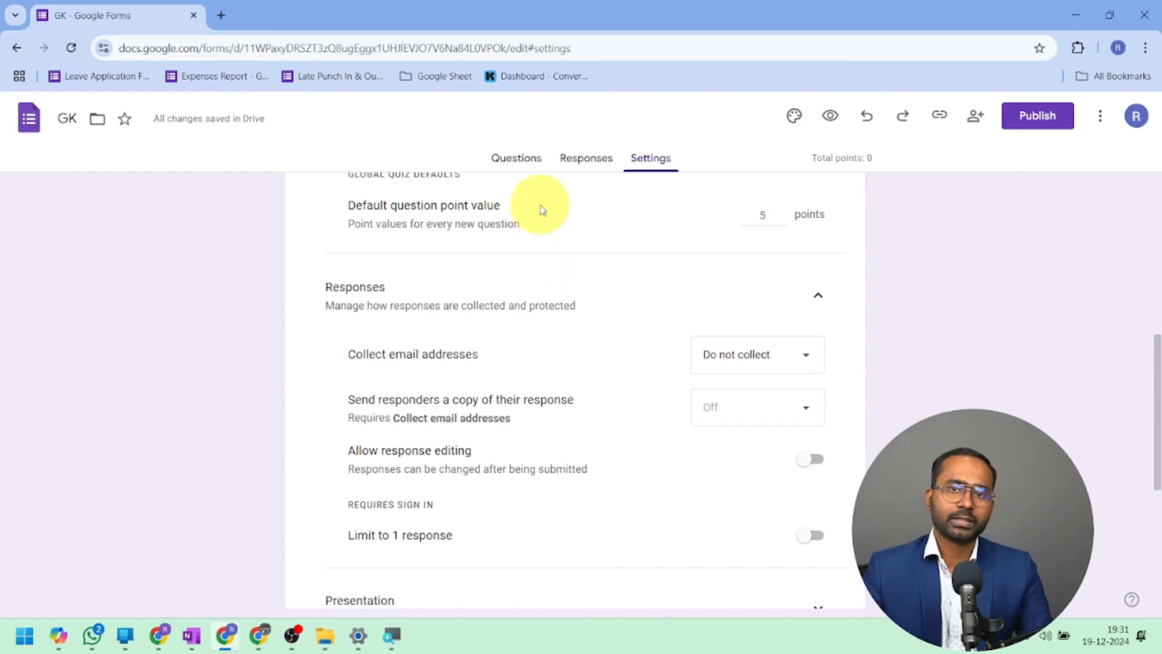
{"action": "left_click", "coordinate": [771, 371]}
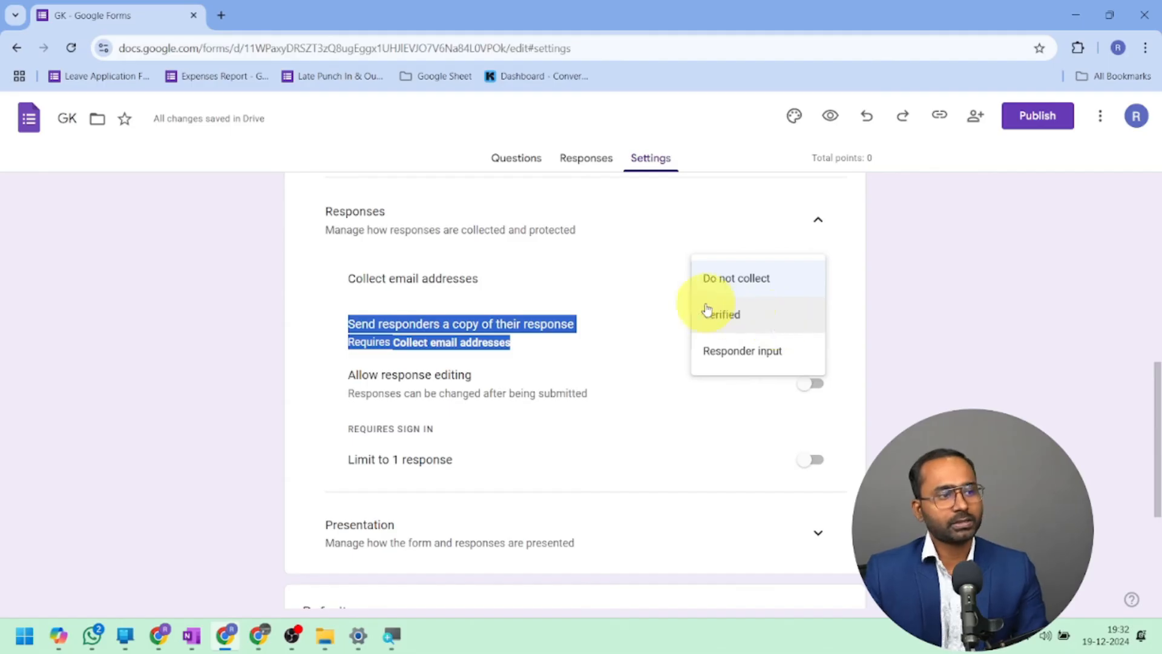
{"action": "left_click", "coordinate": [895, 277]}
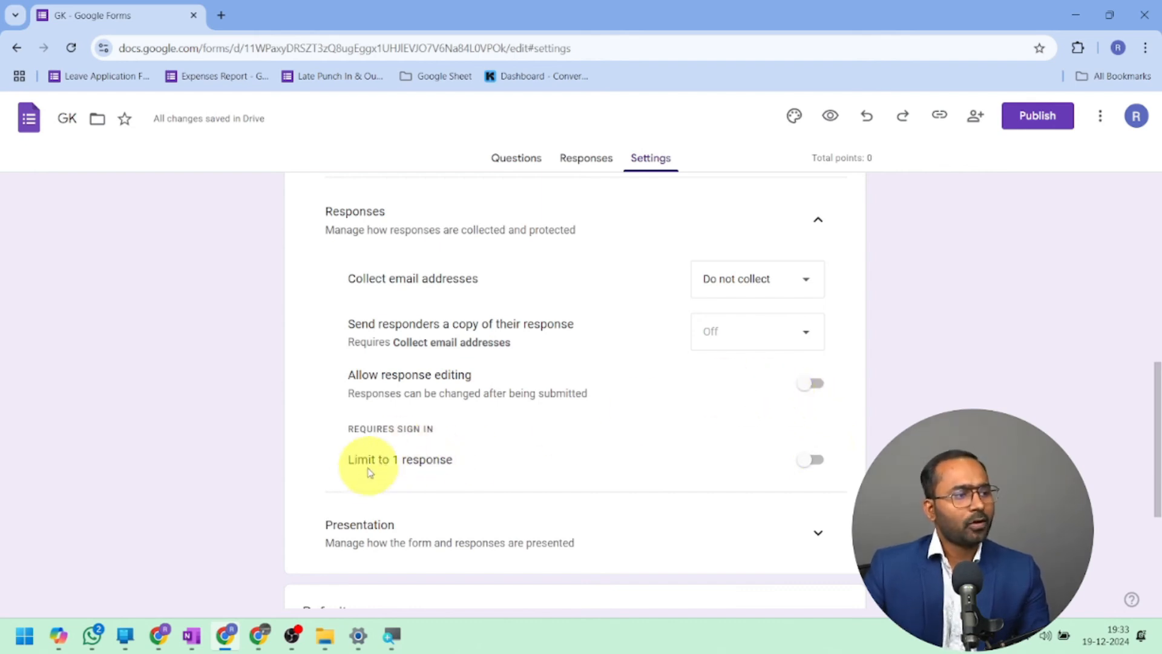
Step: Limit each respondent to 1 response
{"action": "left_click_drag", "start_coordinate": [339, 465], "coordinate": [441, 459]}
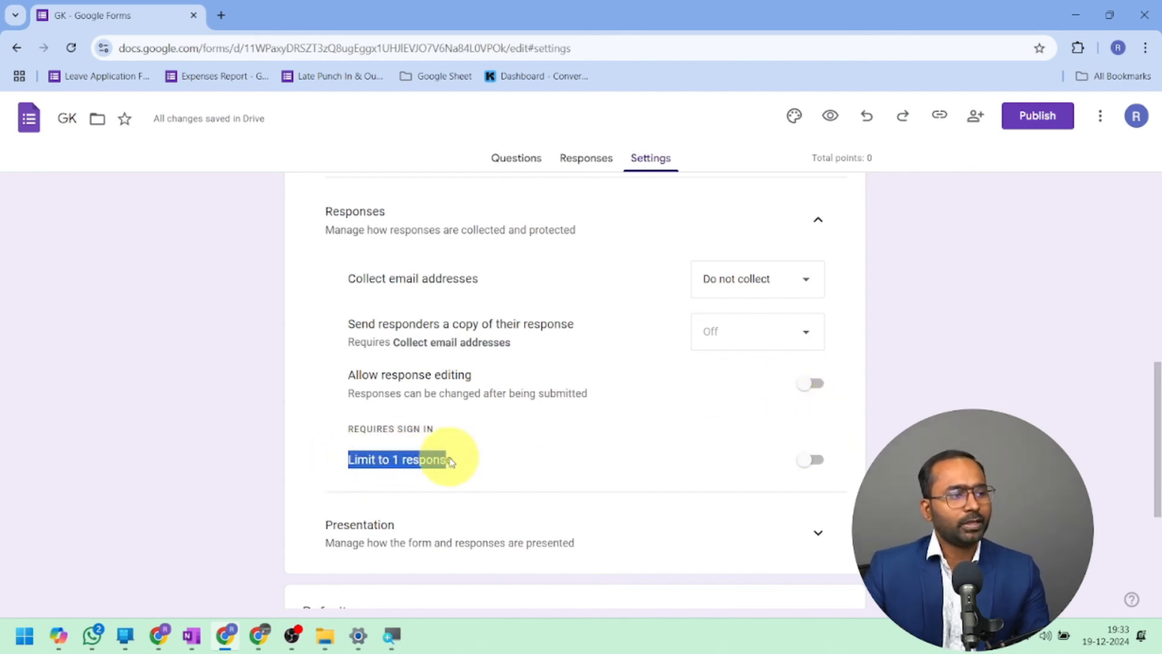
{"action": "left_click", "coordinate": [507, 468]}
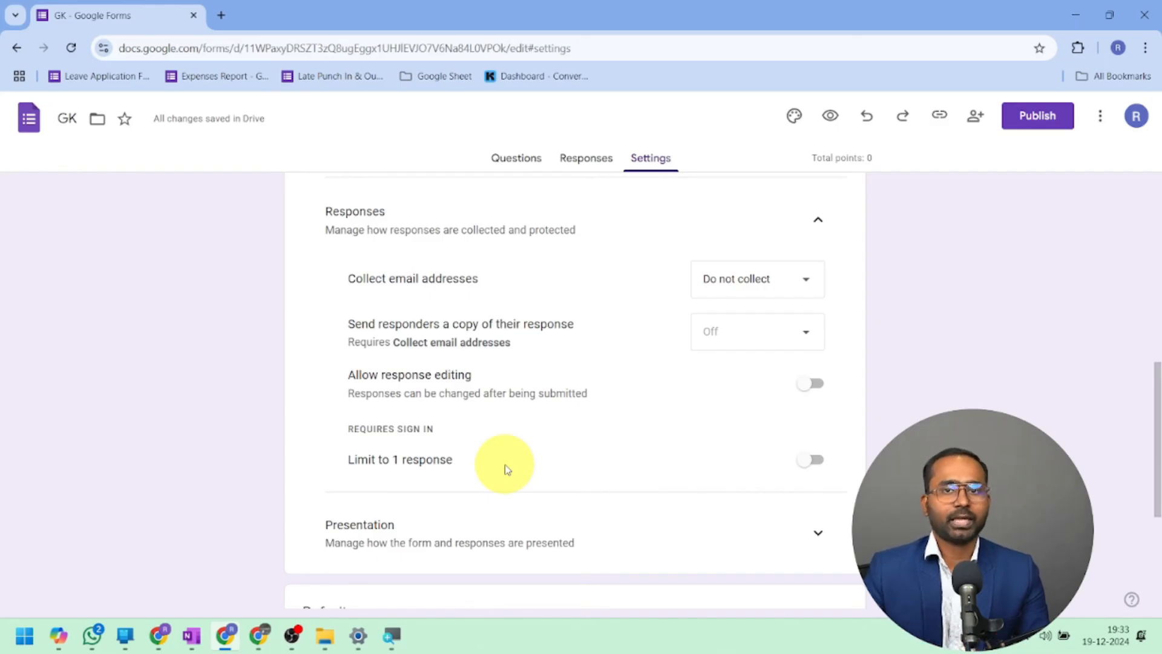
{"action": "left_click", "coordinate": [812, 459]}
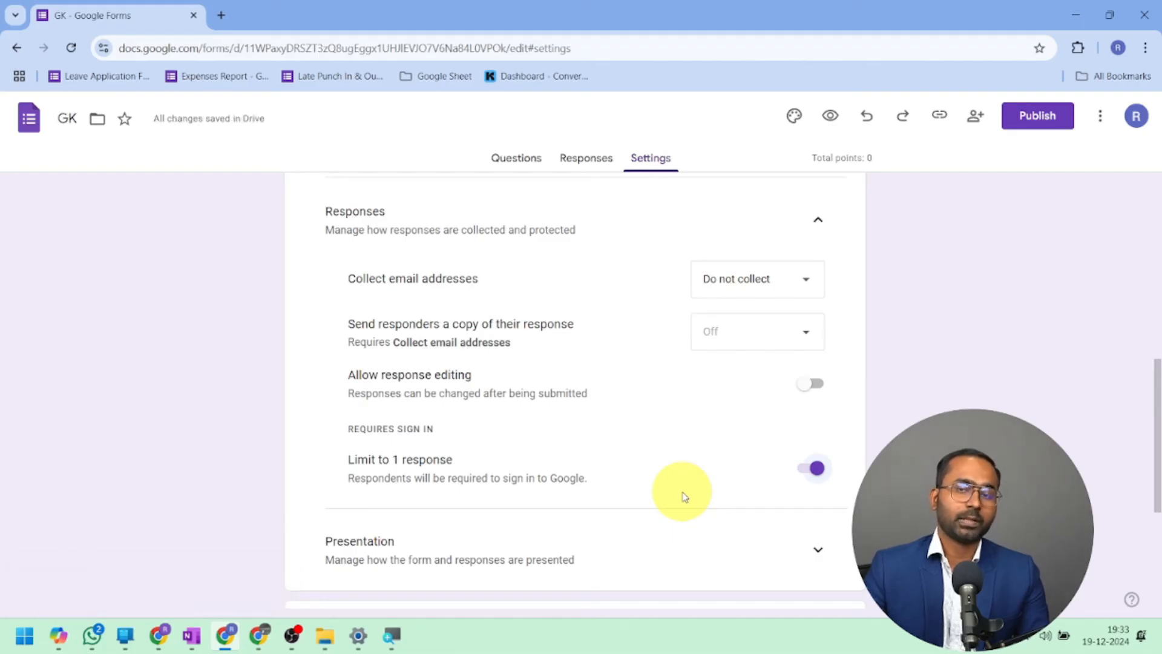
Step: Expand the Presentation settings and enable both the progress bar and shuffled question order
{"action": "scroll", "coordinate": [605, 446], "scroll_direction": "down", "scroll_amount": 2}
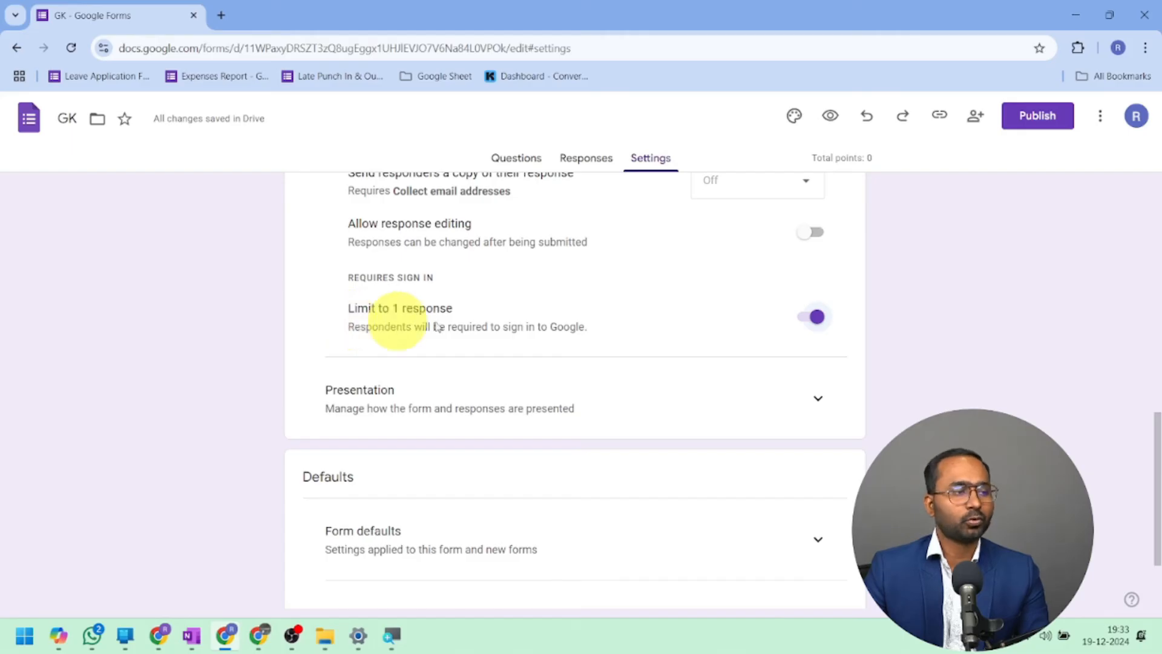
{"action": "scroll", "coordinate": [541, 301], "scroll_direction": "down", "scroll_amount": 1}
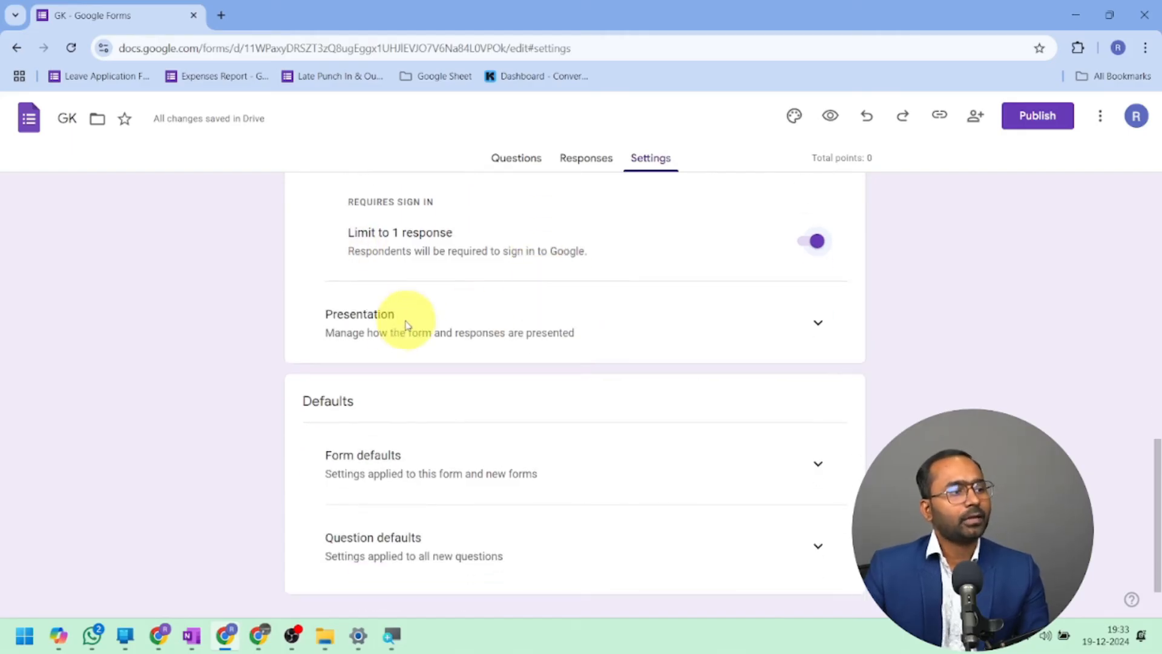
{"action": "left_click", "coordinate": [808, 333]}
{"action": "scroll", "coordinate": [780, 336], "scroll_direction": "down", "scroll_amount": 1}
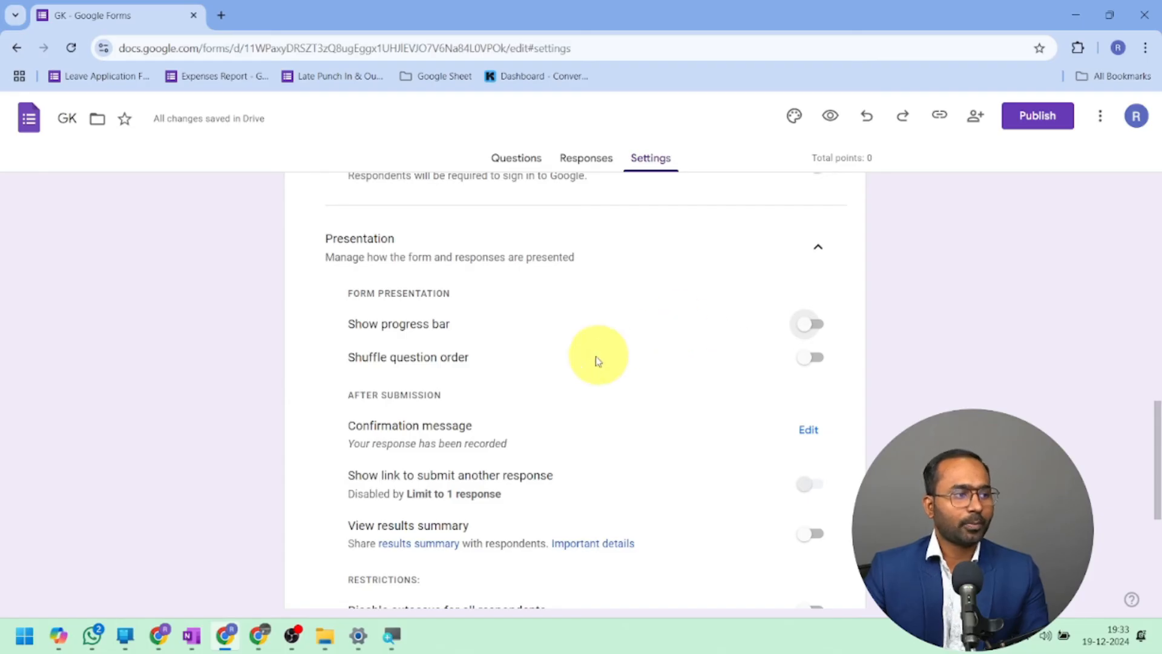
{"action": "left_click", "coordinate": [817, 330]}
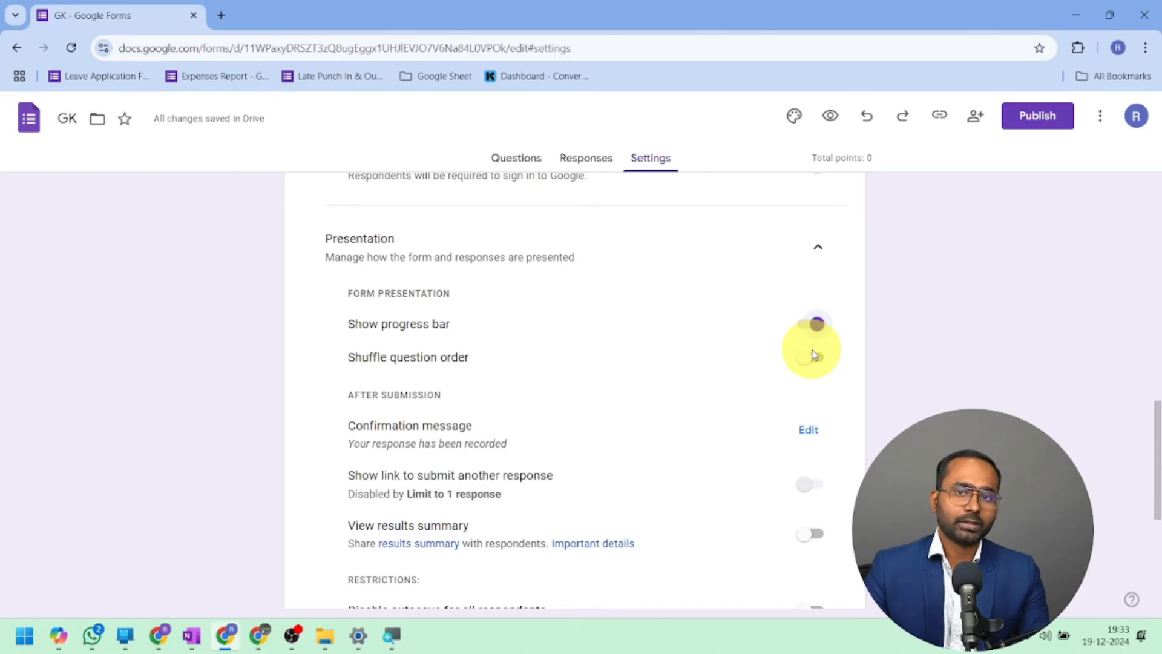
{"action": "left_click", "coordinate": [815, 356]}
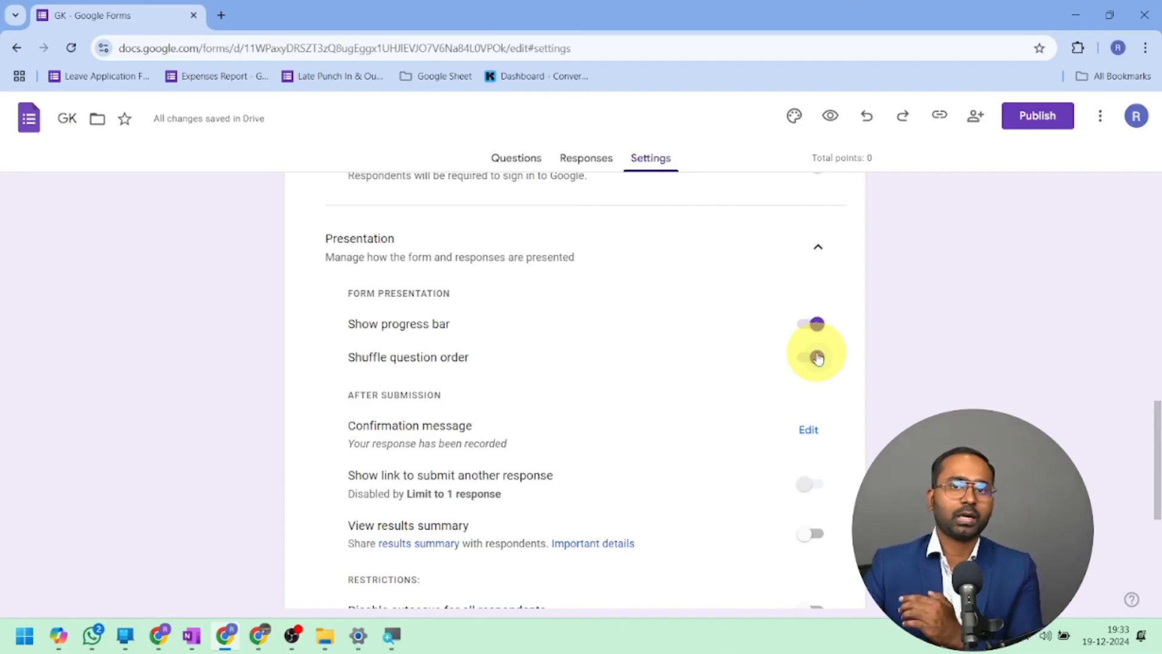
Step: Open the confirmation message for editing and cancel the edit
{"action": "scroll", "coordinate": [393, 279], "scroll_direction": "down", "scroll_amount": 3}
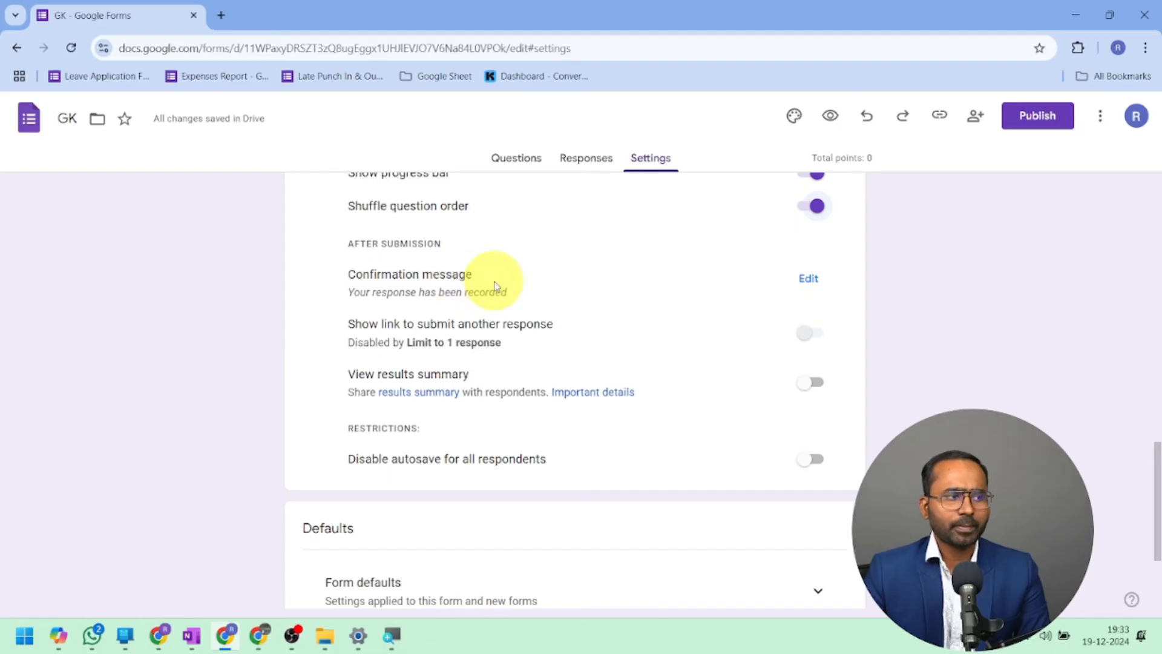
{"action": "left_click", "coordinate": [808, 282]}
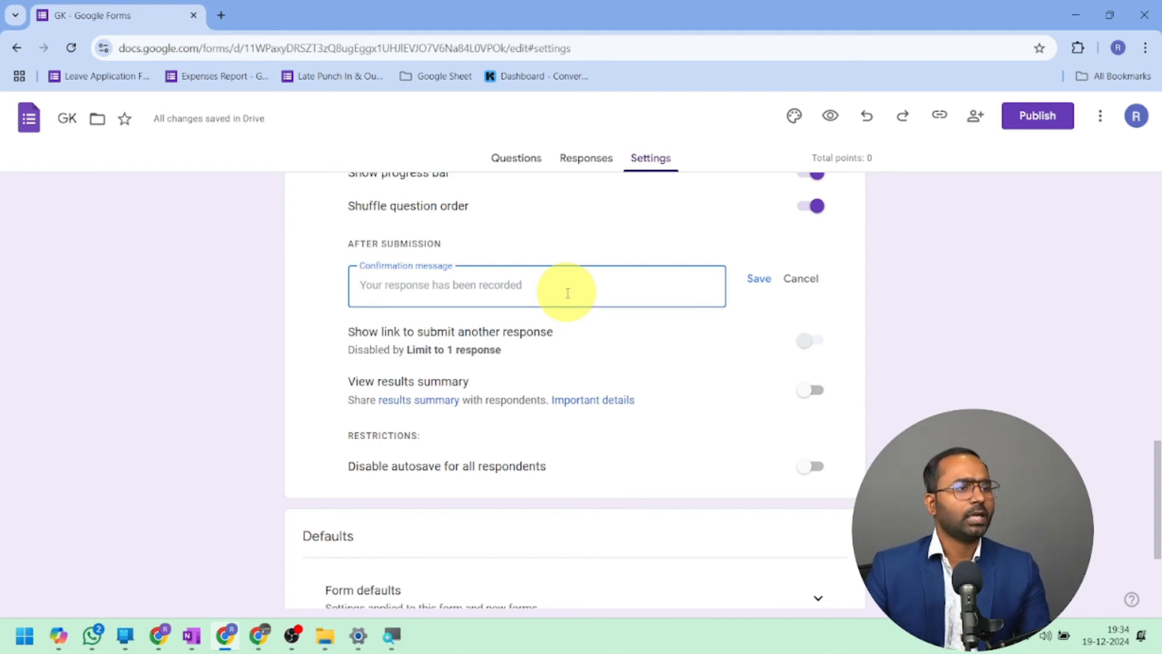
{"action": "left_click", "coordinate": [802, 282]}
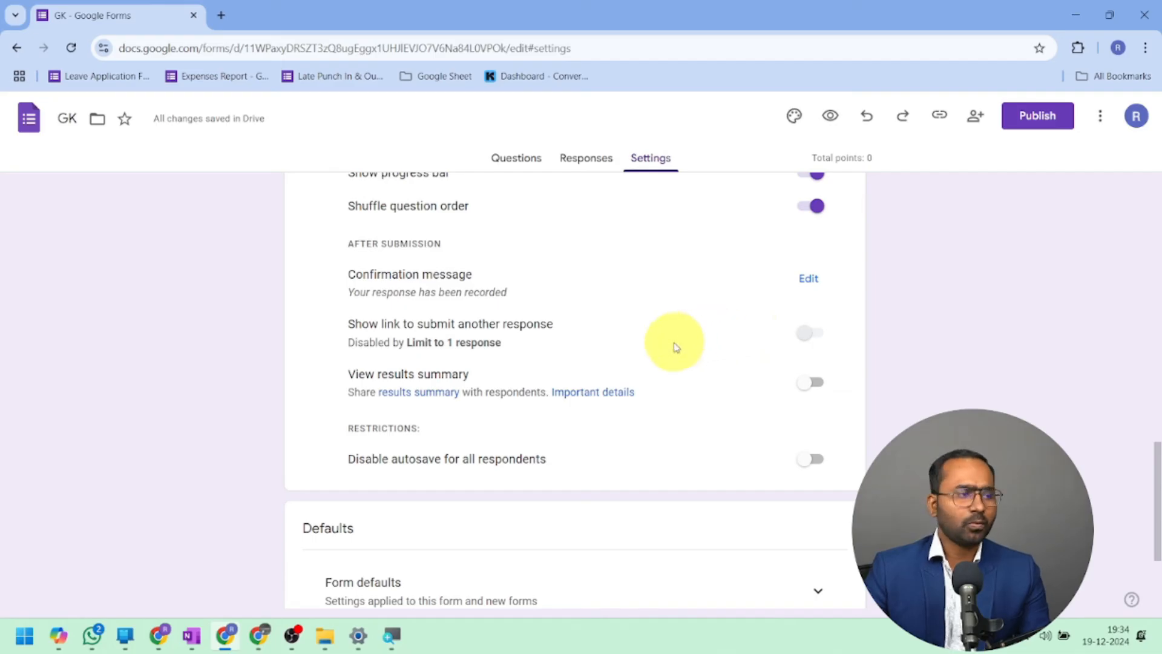
{"action": "scroll", "coordinate": [676, 347], "scroll_direction": "down", "scroll_amount": 1}
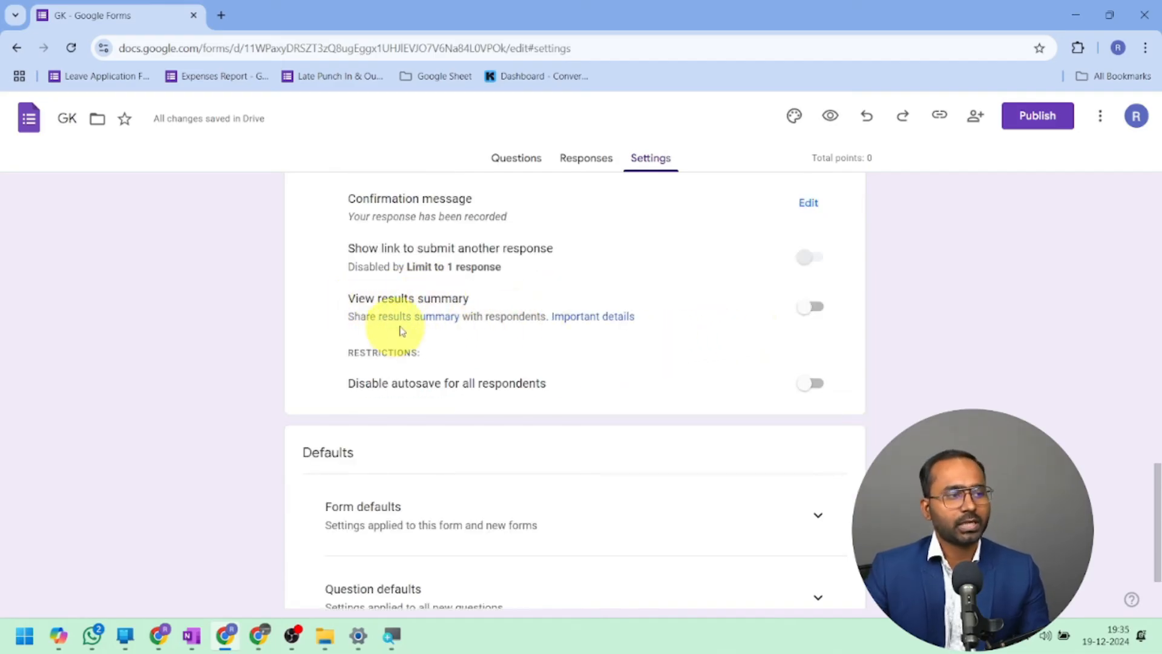
Step: Turn on Disable autosave for all respondents and switch it back off
{"action": "scroll", "coordinate": [581, 285], "scroll_direction": "down", "scroll_amount": 1}
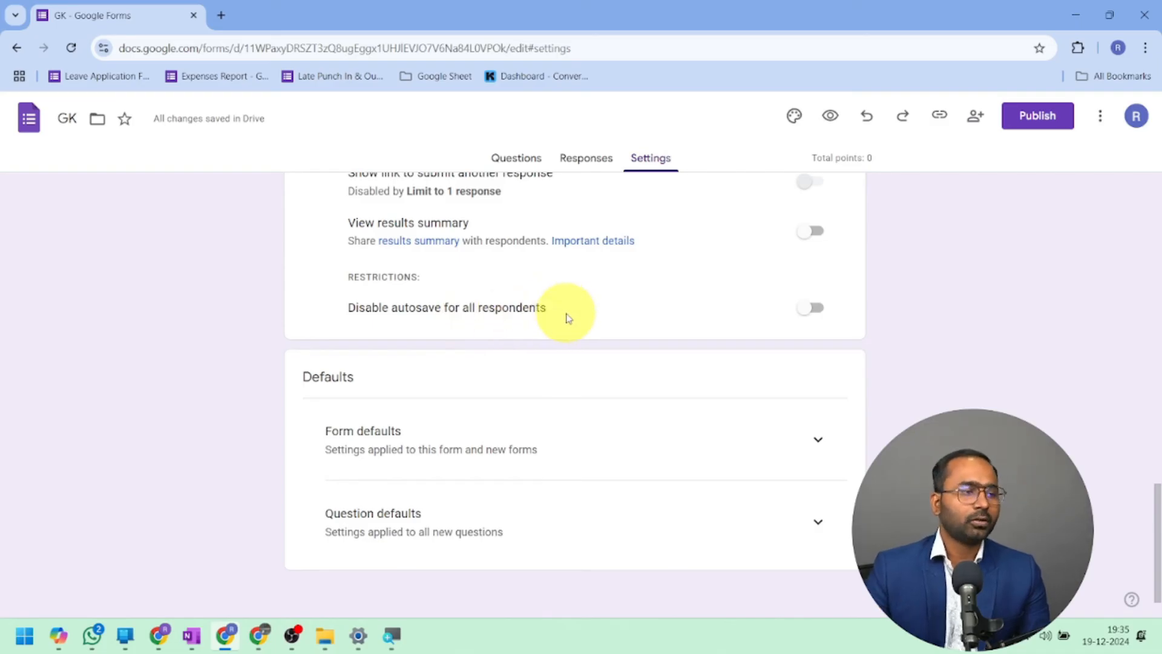
{"action": "left_click", "coordinate": [811, 310]}
{"action": "left_click", "coordinate": [820, 315]}
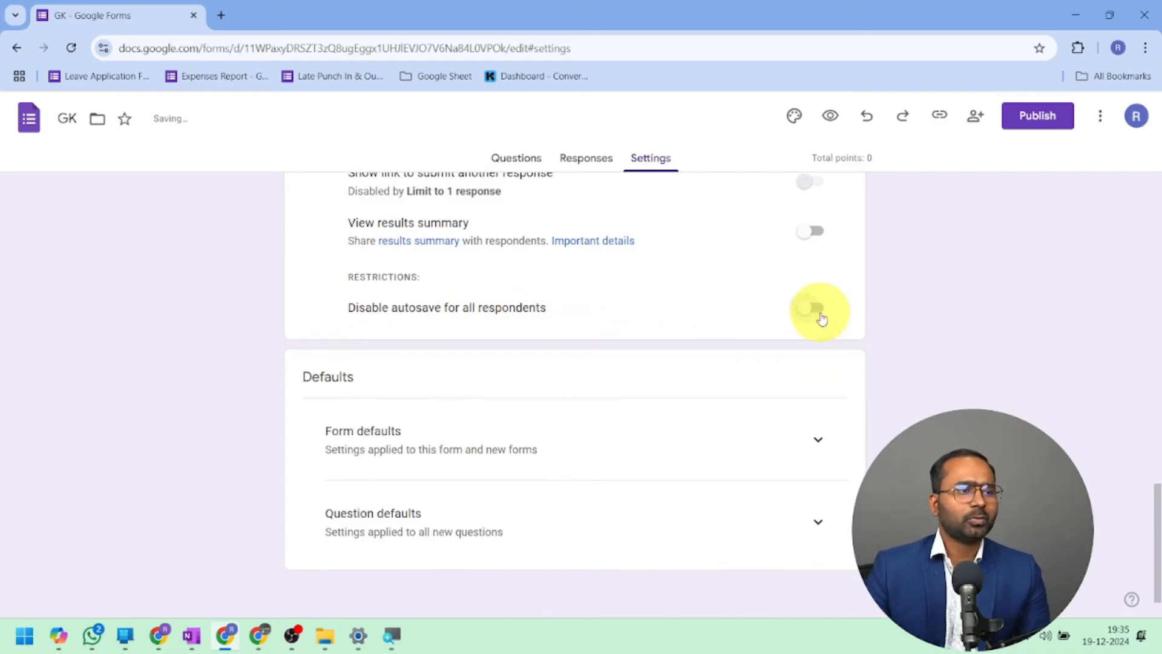
{"action": "scroll", "coordinate": [830, 336], "scroll_direction": "up", "scroll_amount": 3}
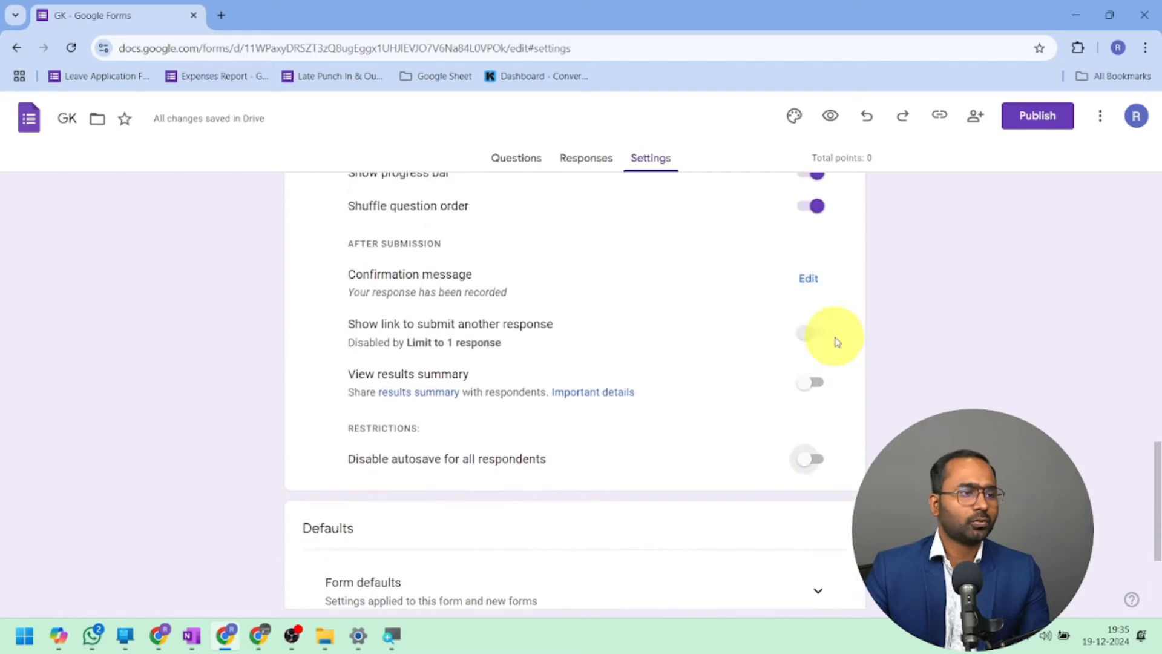
Step: Expand the form defaults and question defaults to review the default email collection and required-question options
{"action": "scroll", "coordinate": [834, 339], "scroll_direction": "down", "scroll_amount": 3}
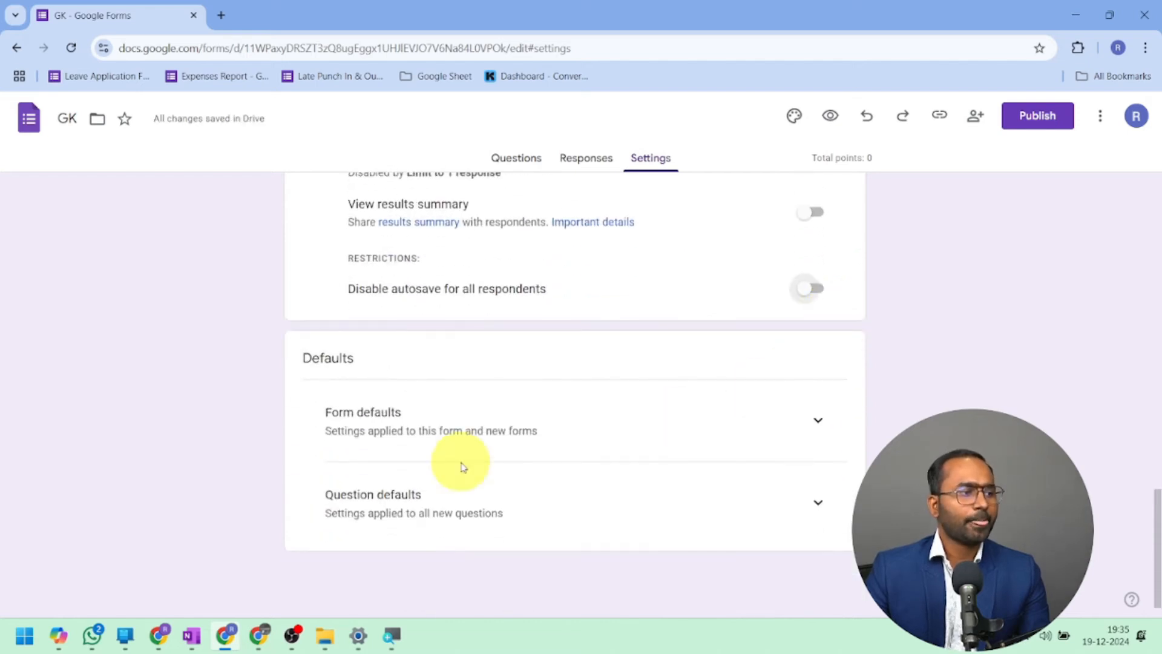
{"action": "left_click", "coordinate": [808, 421]}
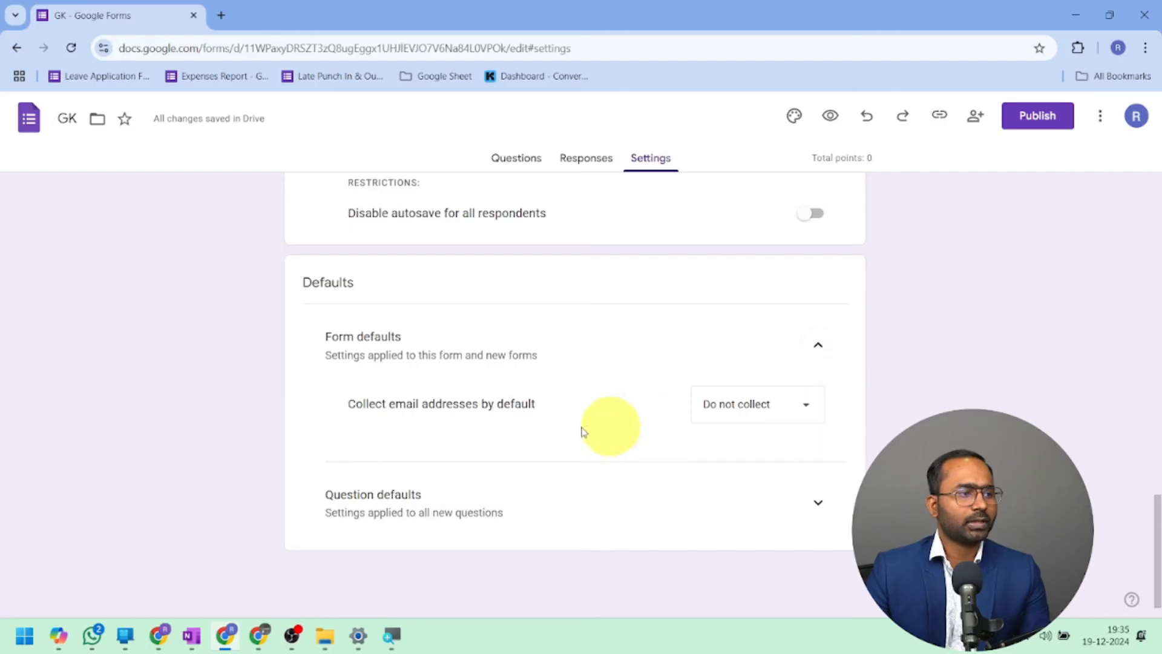
{"action": "left_click", "coordinate": [802, 508]}
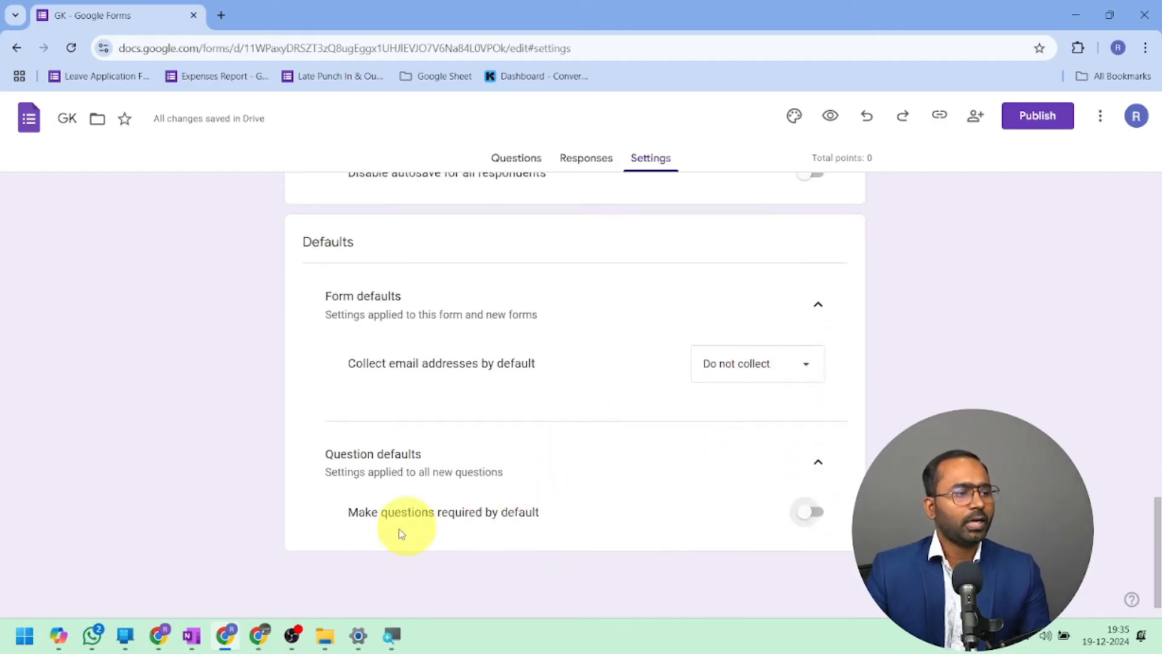
{"action": "left_click", "coordinate": [808, 519]}
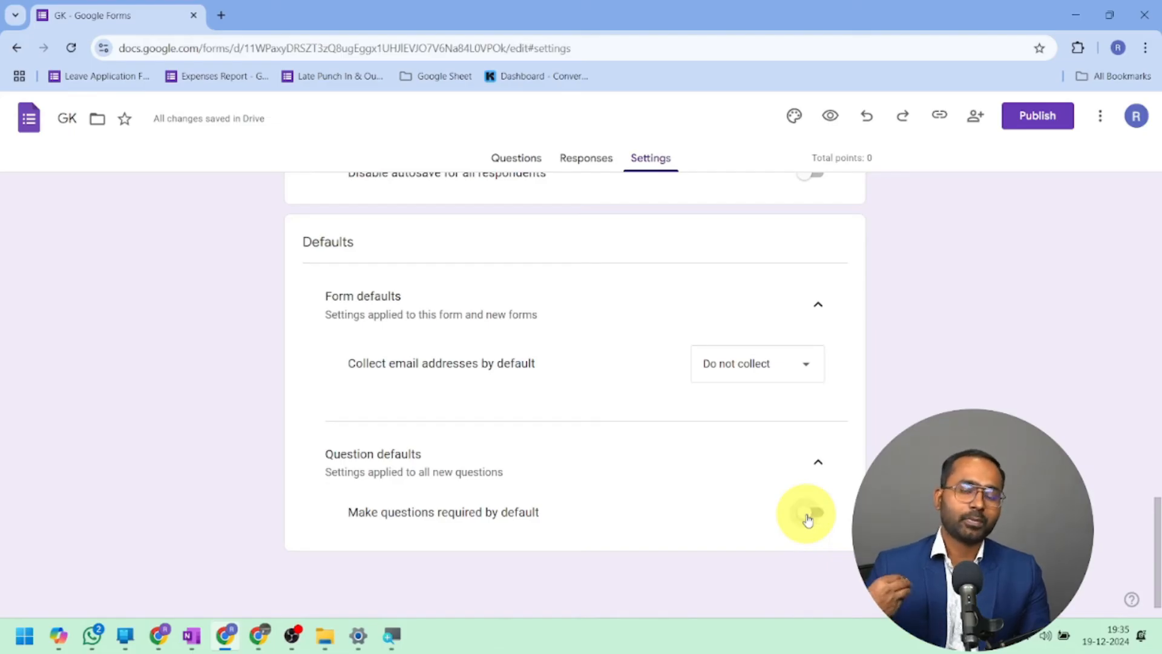
{"action": "scroll", "coordinate": [808, 519], "scroll_direction": "up", "scroll_amount": 15}
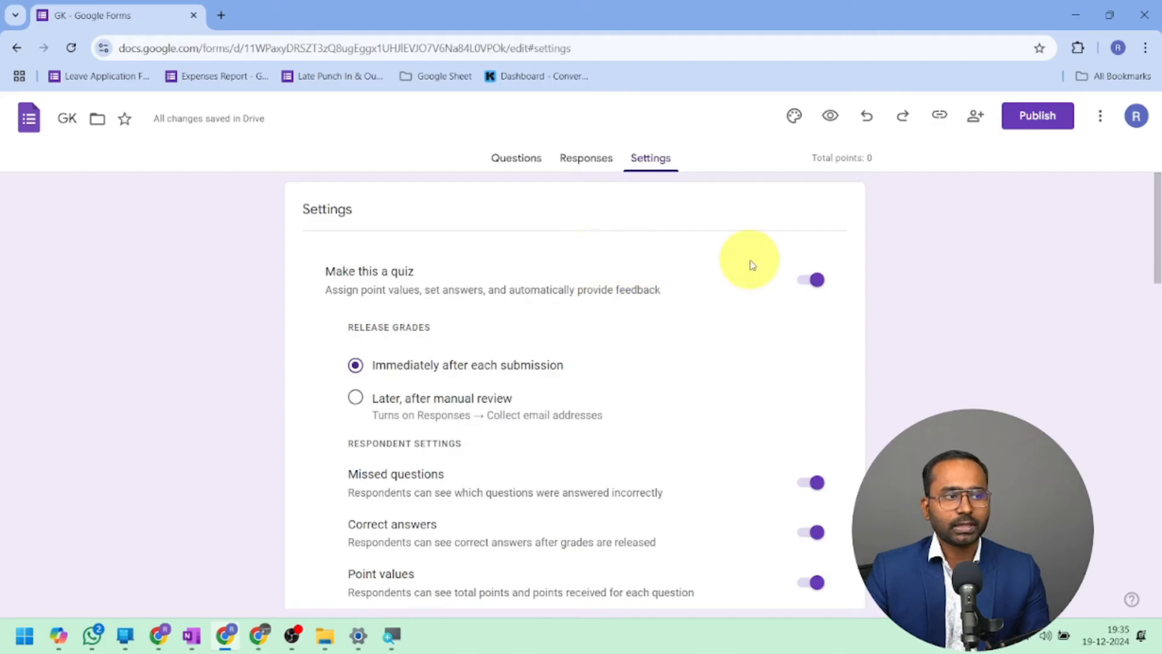
Step: Mark Delhi as the correct answer worth 5 points for the capital of India question and make the question required
{"action": "left_click", "coordinate": [512, 160]}
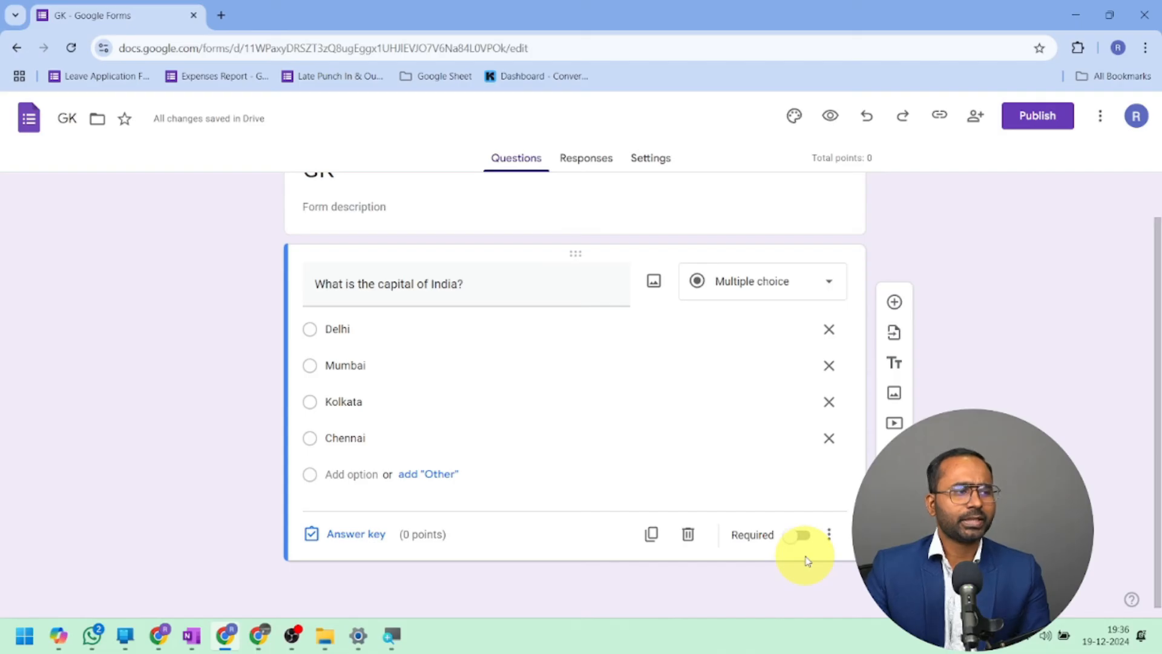
{"action": "left_click", "coordinate": [365, 540]}
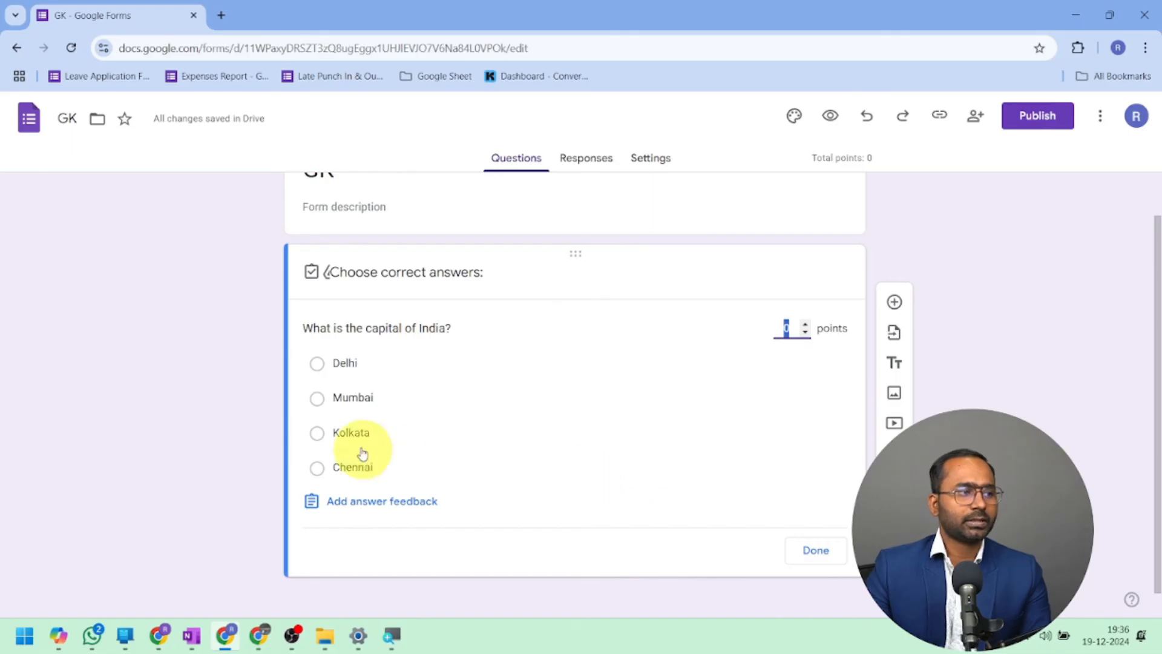
{"action": "left_click", "coordinate": [317, 368]}
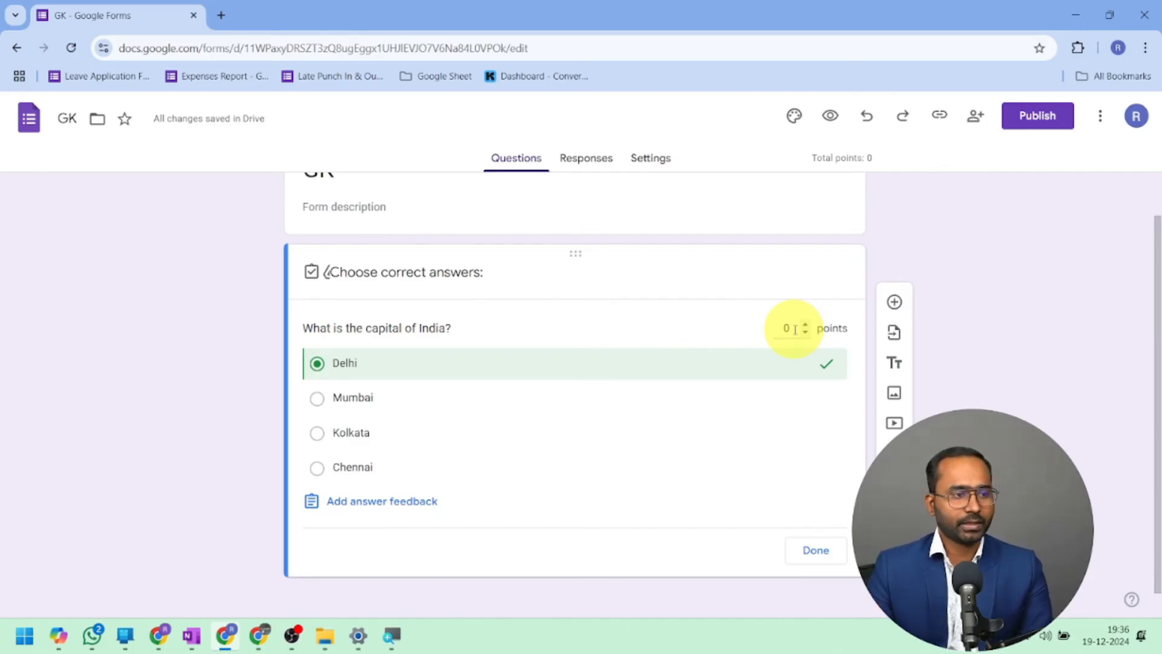
{"action": "left_click_drag", "start_coordinate": [795, 330], "coordinate": [771, 328]}
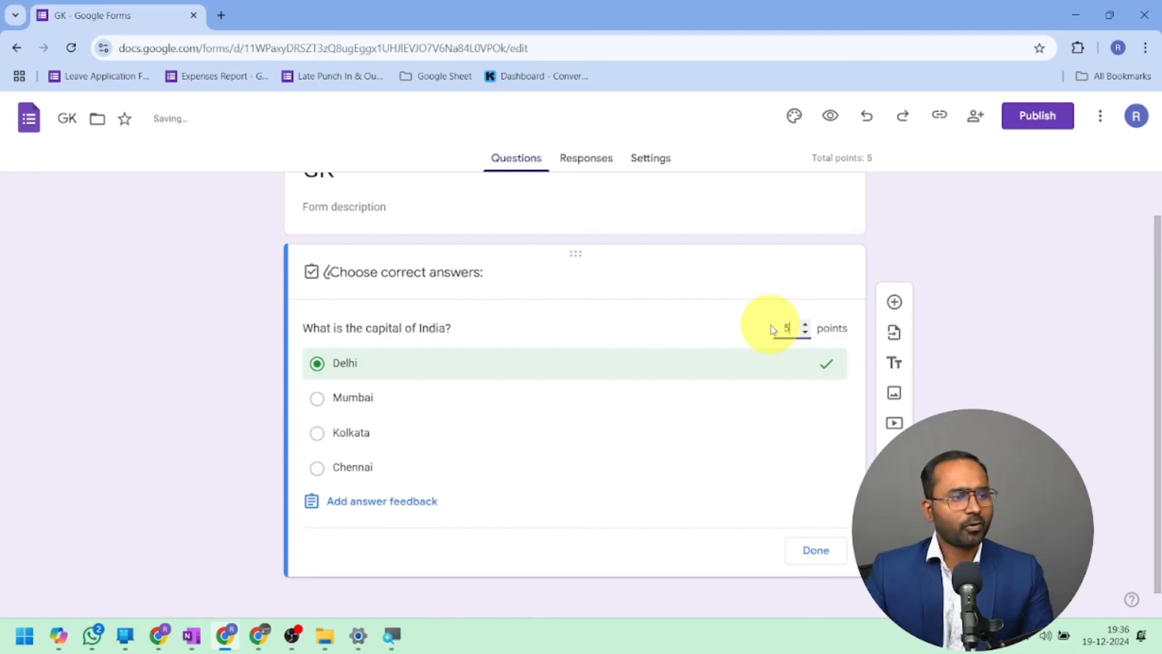
{"action": "left_click", "coordinate": [814, 551]}
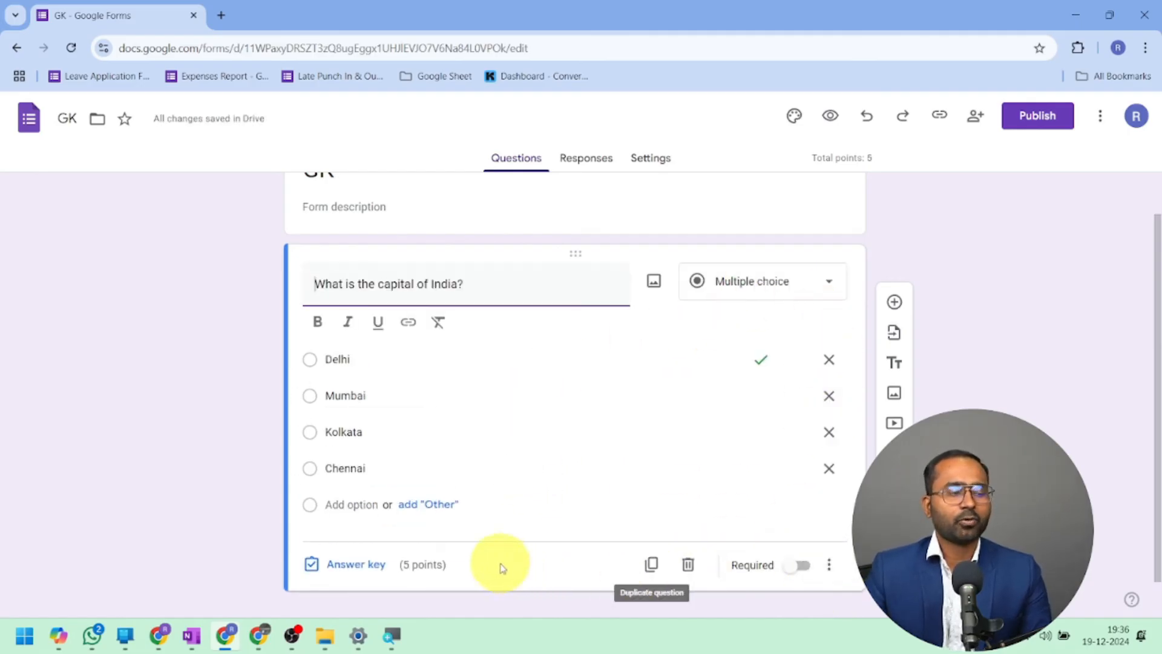
{"action": "left_click", "coordinate": [798, 564]}
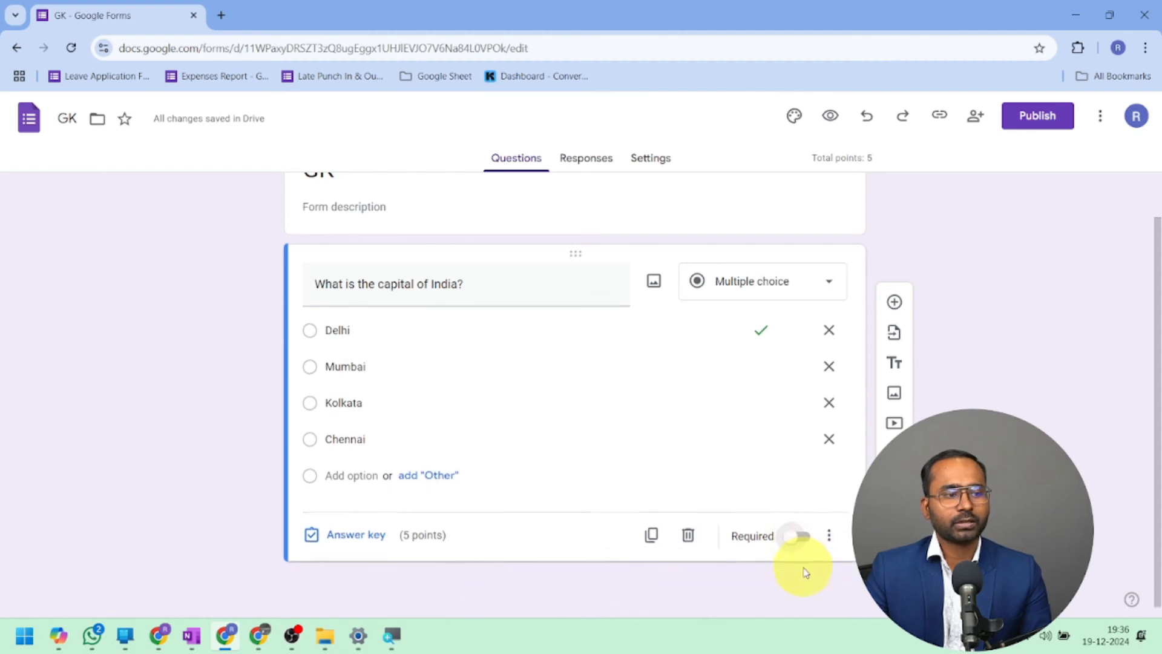
{"action": "left_click", "coordinate": [796, 545]}
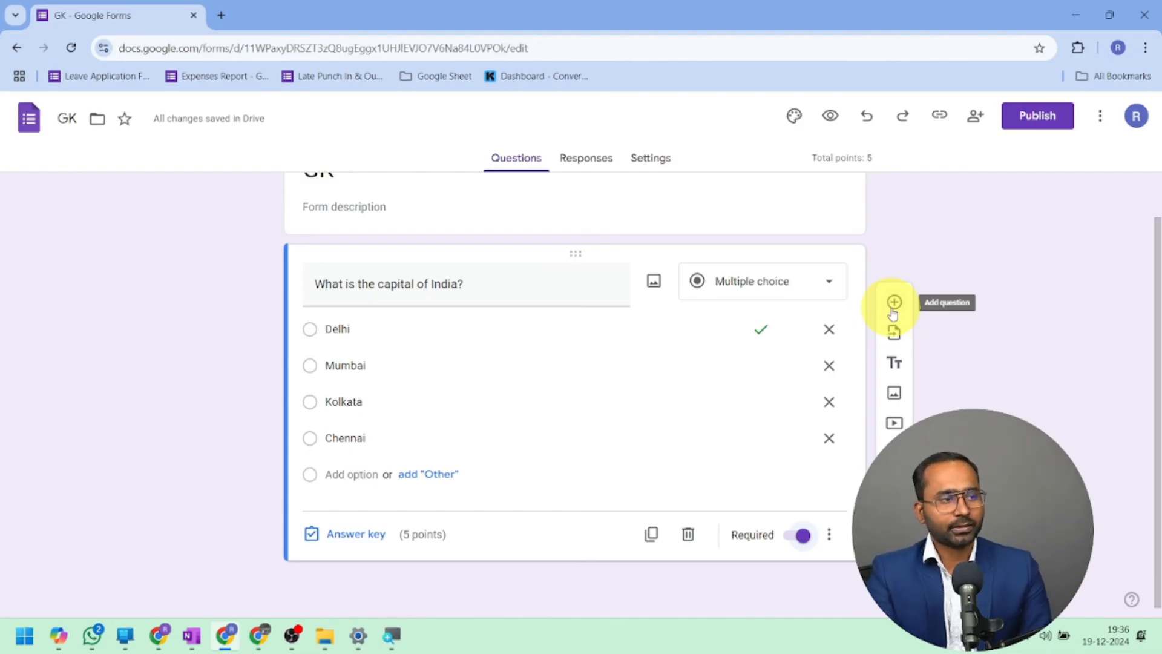
Step: Duplicate the capital of India question and reword the copy as "What is the financial capital of India?"
{"action": "left_click", "coordinate": [651, 533]}
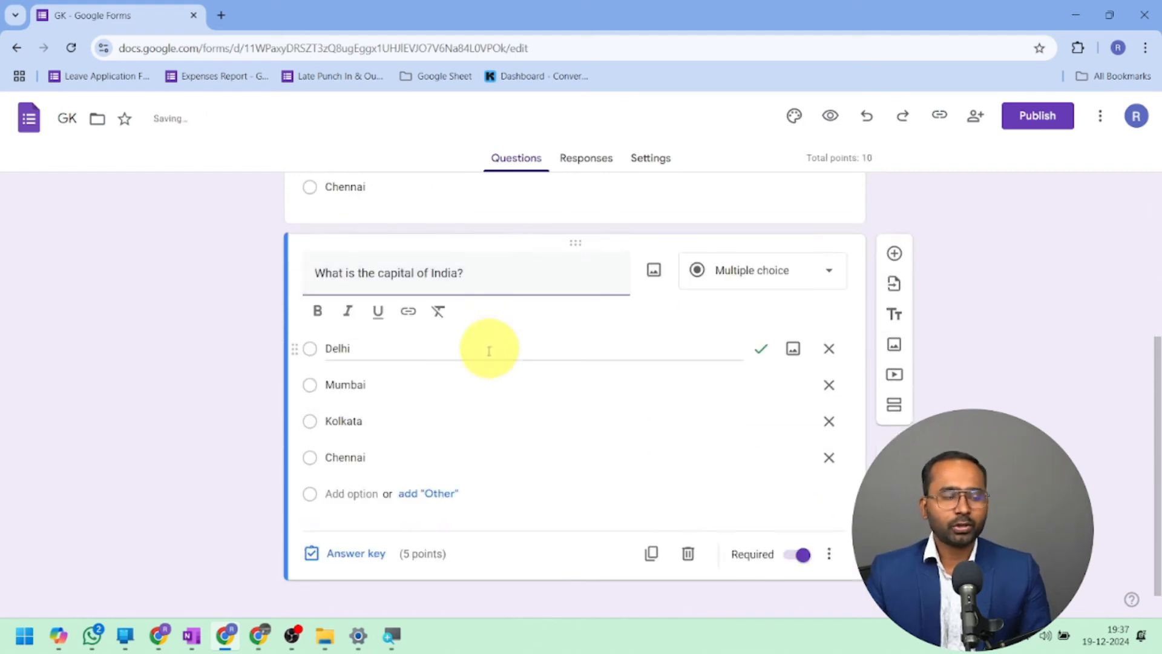
{"action": "left_click", "coordinate": [377, 276]}
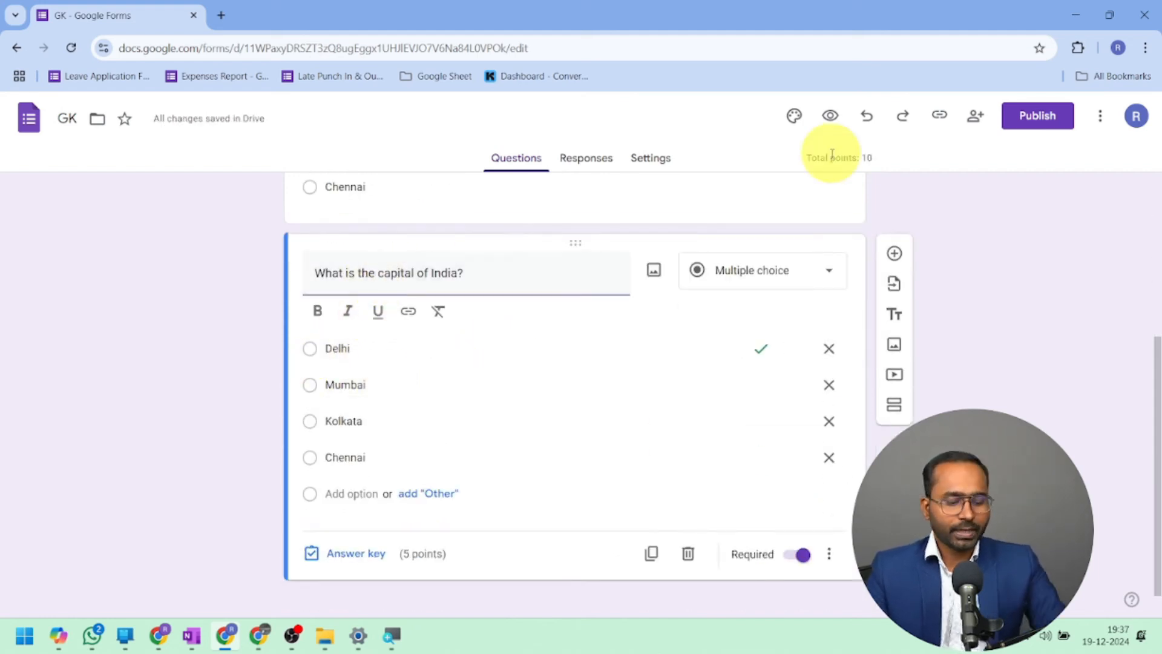
{"action": "type", "text": "ficn"}
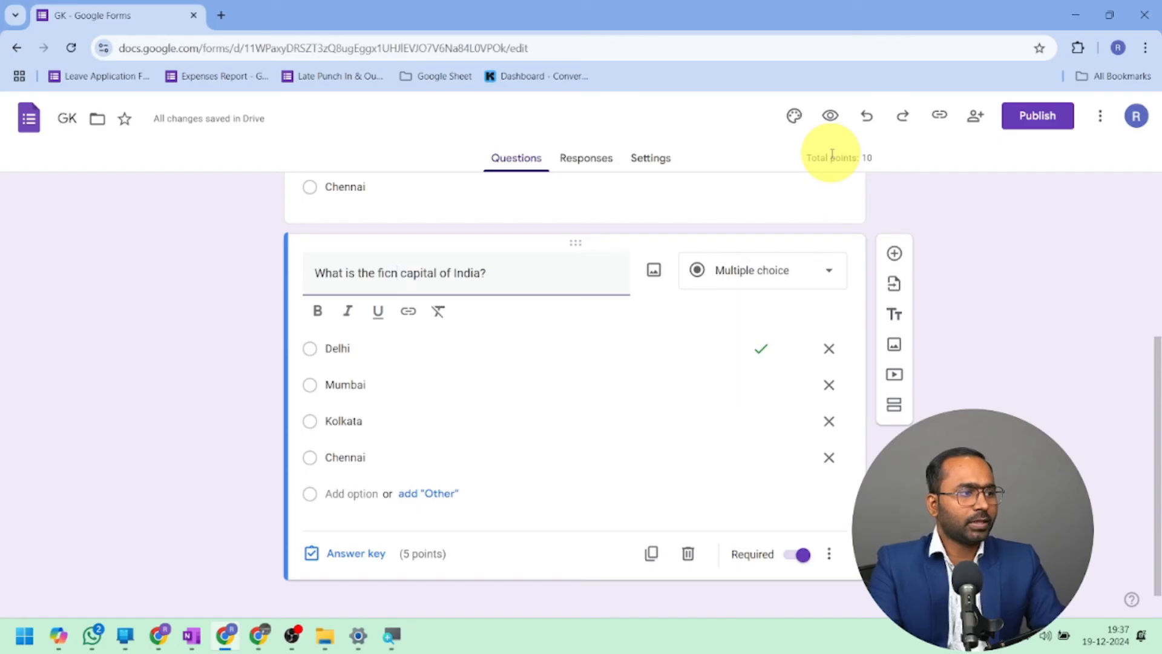
{"action": "type", "text": "ncial"}
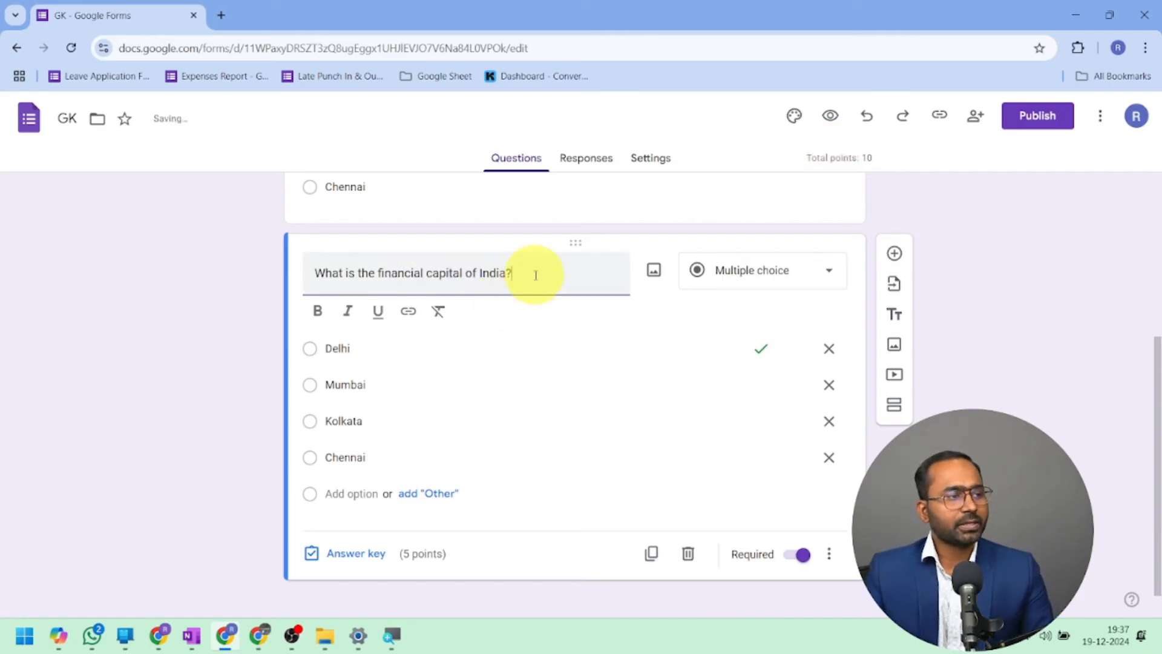
Step: Set Mumbai as the only correct answer for the financial capital question, removing Delhi from its answer key
{"action": "left_click", "coordinate": [345, 551]}
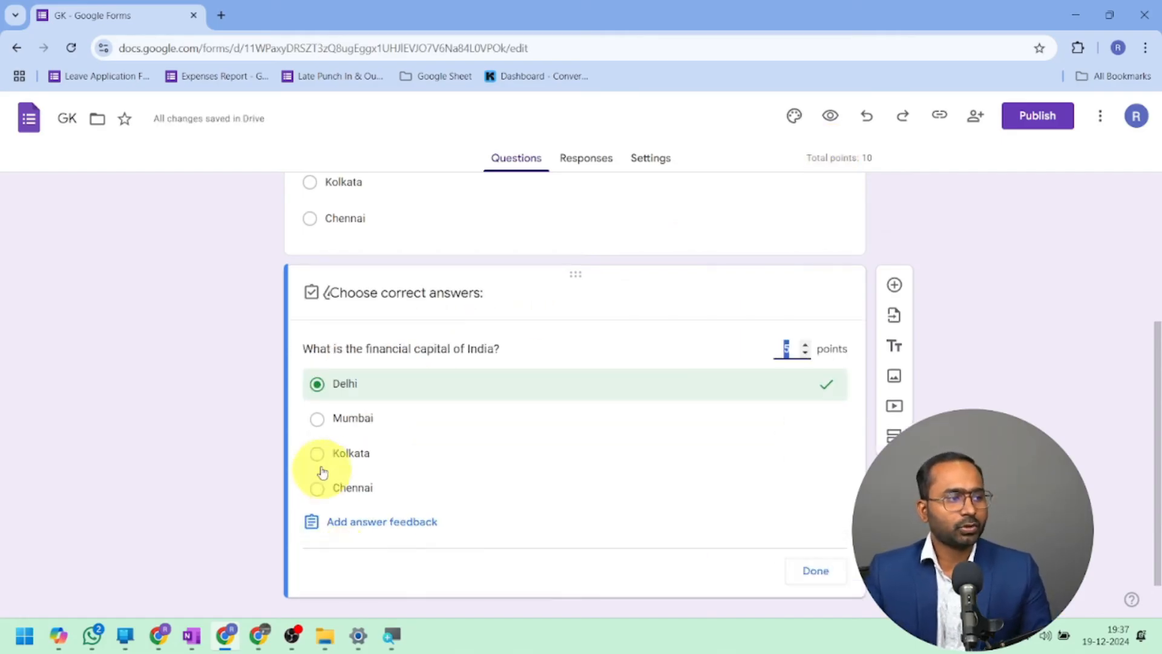
{"action": "left_click", "coordinate": [317, 419]}
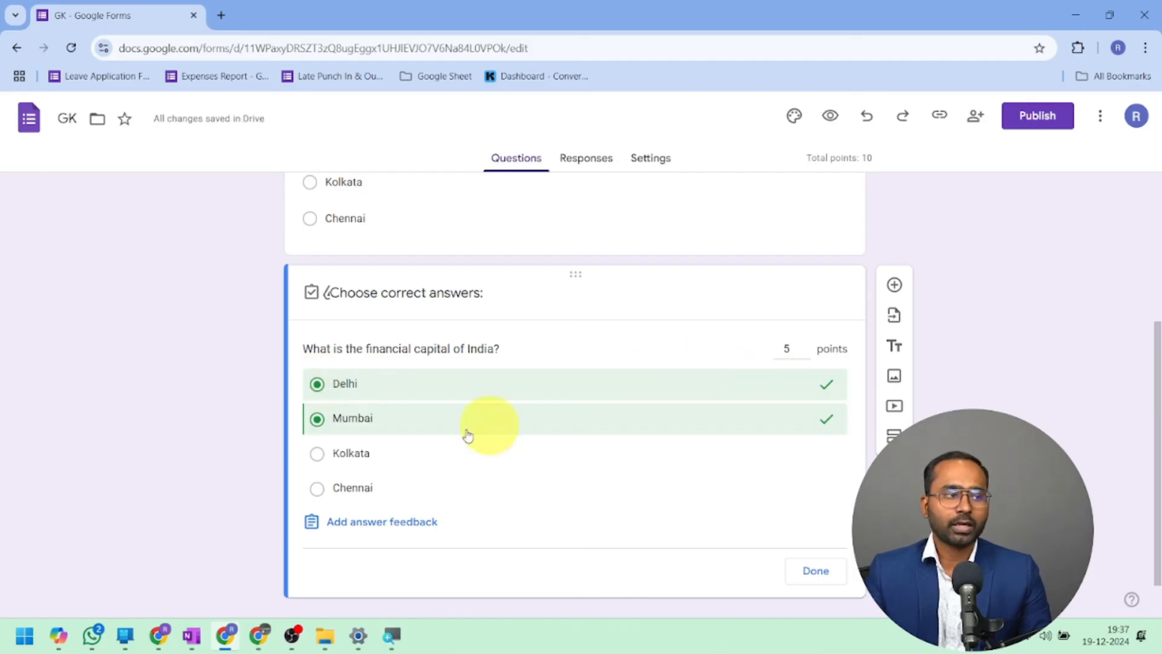
{"action": "left_click", "coordinate": [318, 385]}
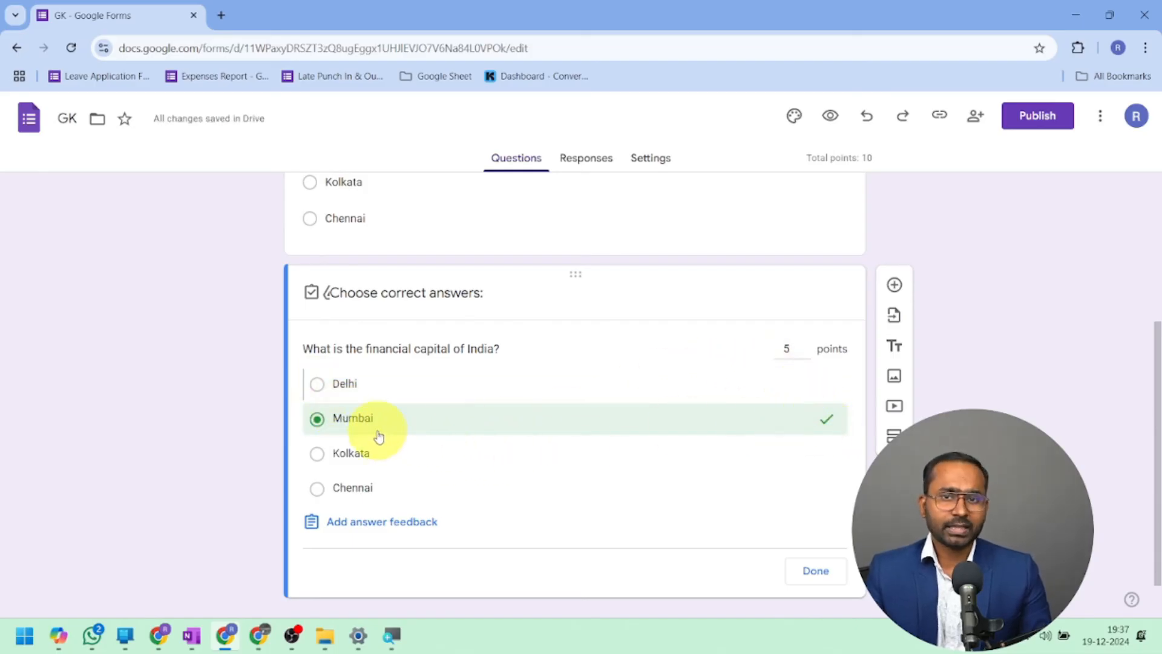
{"action": "left_click", "coordinate": [814, 570]}
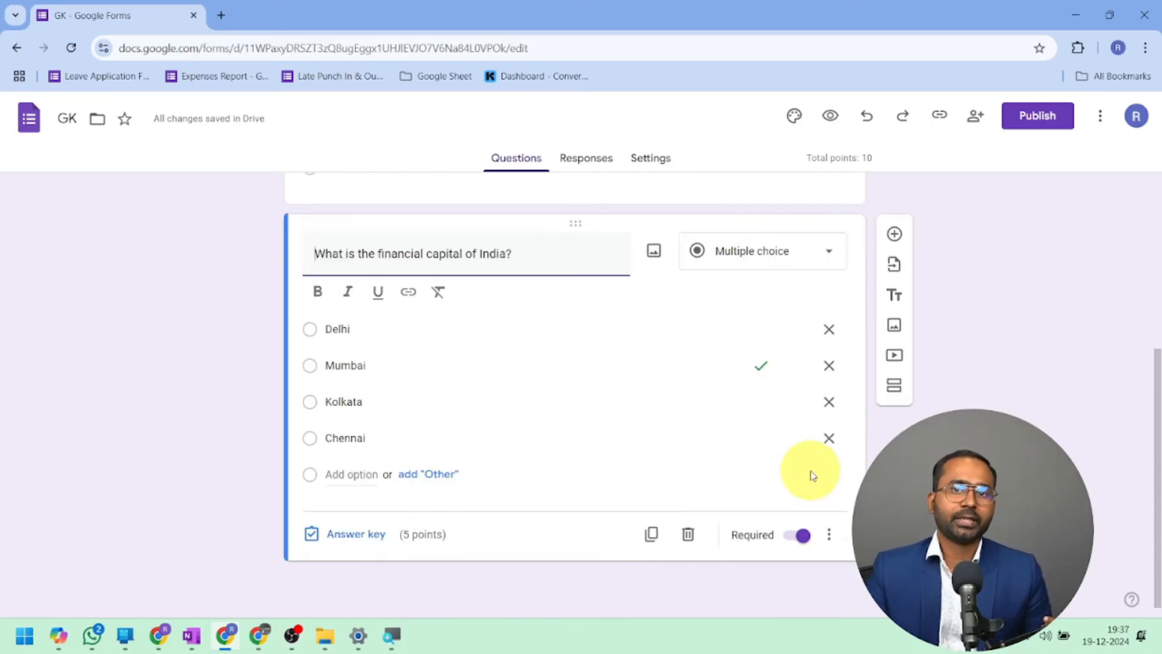
Step: Add a new question and insert the first Taj Mahal picture found by searching Google Images for "tajmahal"
{"action": "left_click", "coordinate": [897, 236]}
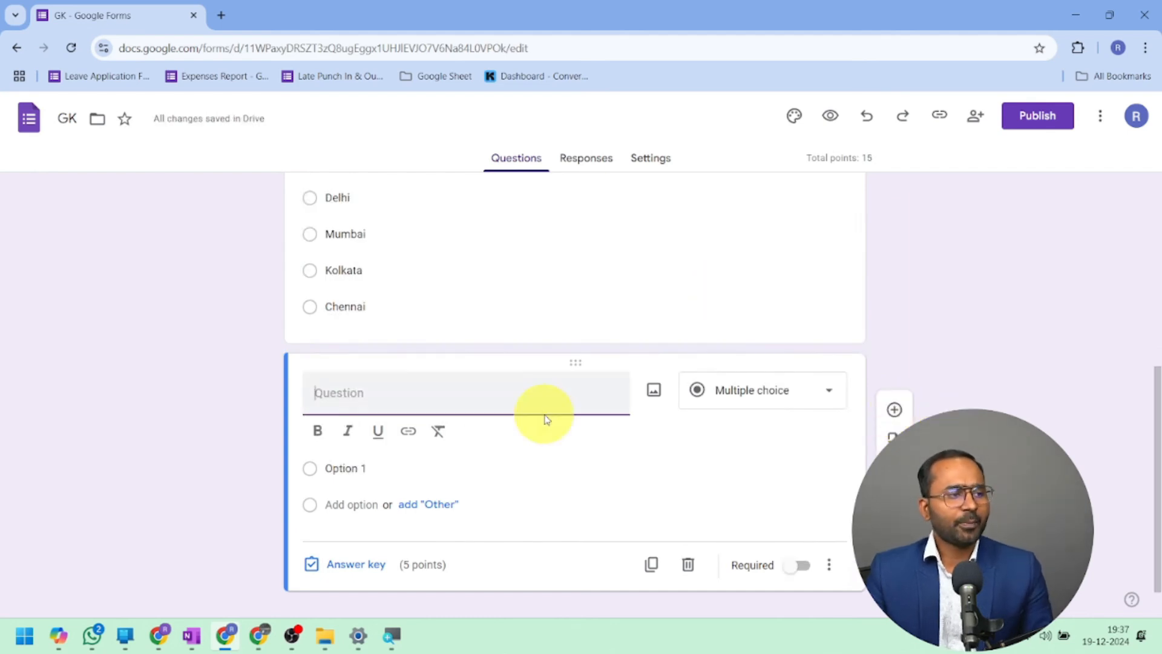
{"action": "left_click", "coordinate": [653, 392]}
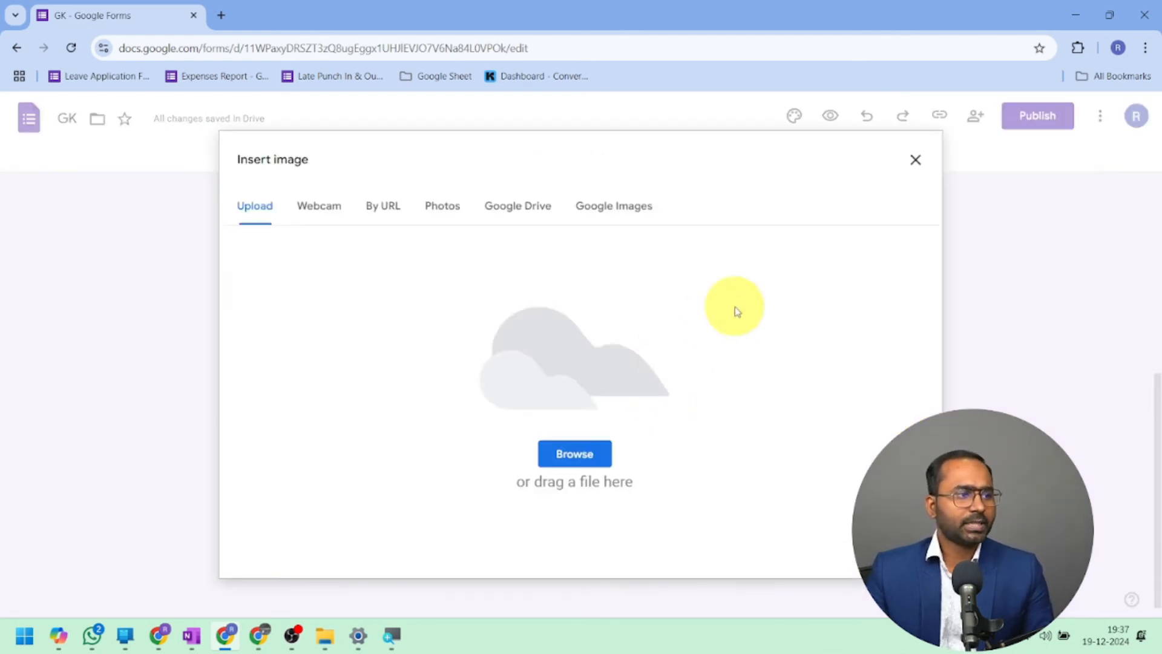
{"action": "left_click", "coordinate": [318, 206]}
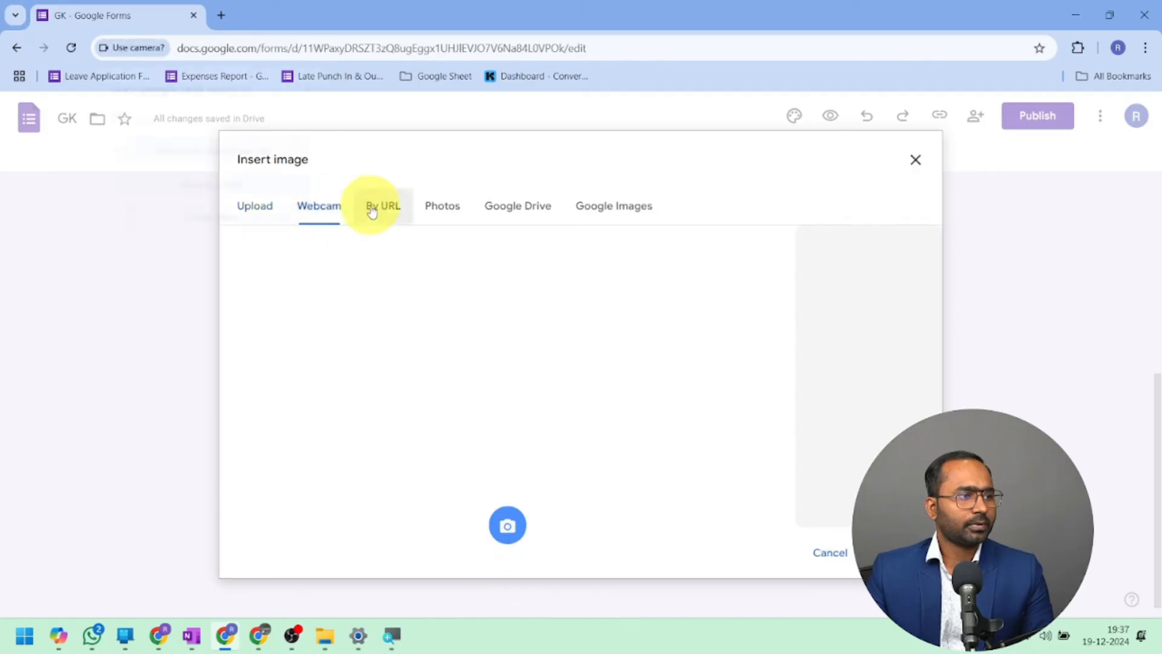
{"action": "left_click", "coordinate": [380, 206]}
{"action": "left_click", "coordinate": [587, 216]}
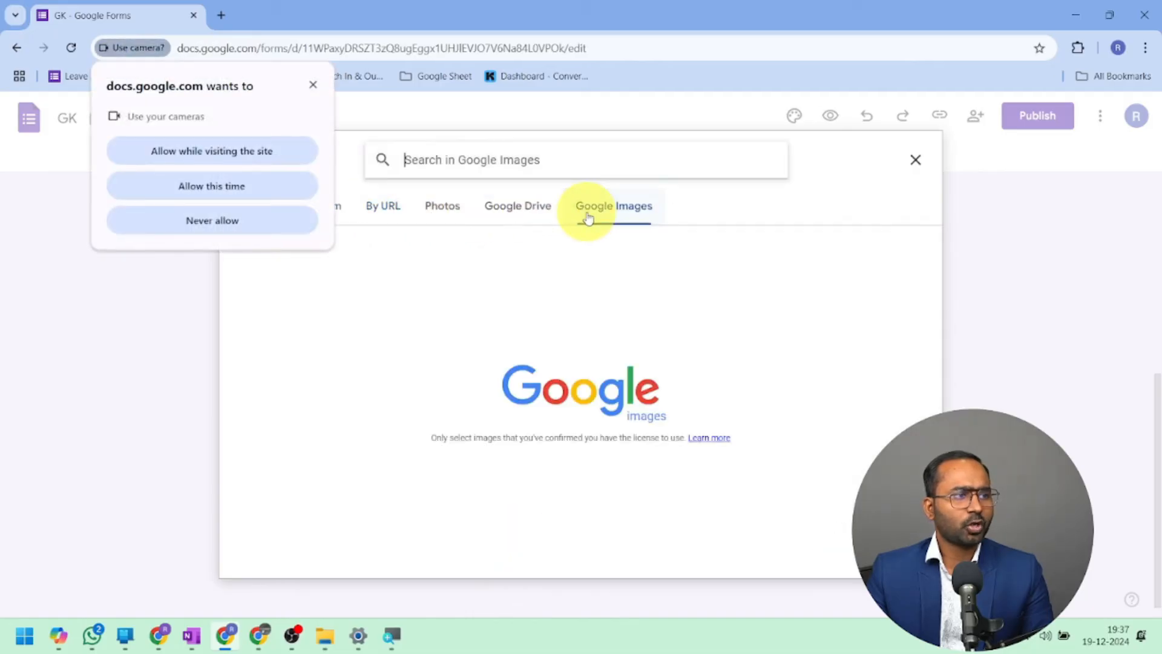
{"action": "left_click", "coordinate": [313, 85]}
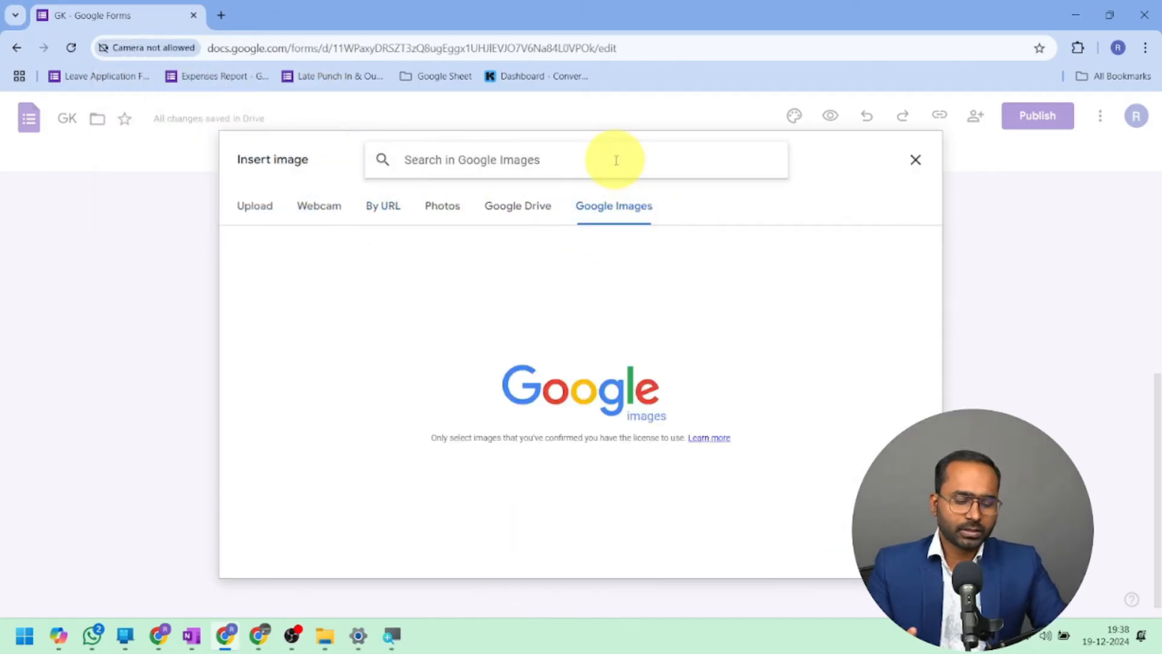
{"action": "type", "text": "tajmah"}
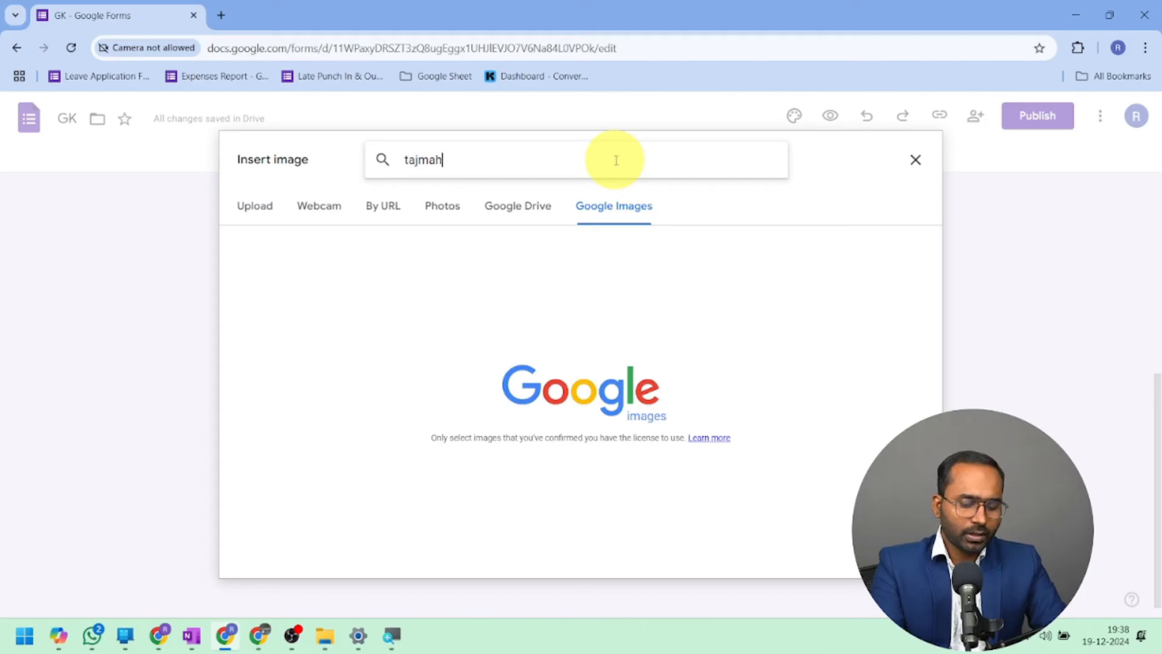
{"action": "type", "text": "al"}
{"action": "key", "text": "Return"}
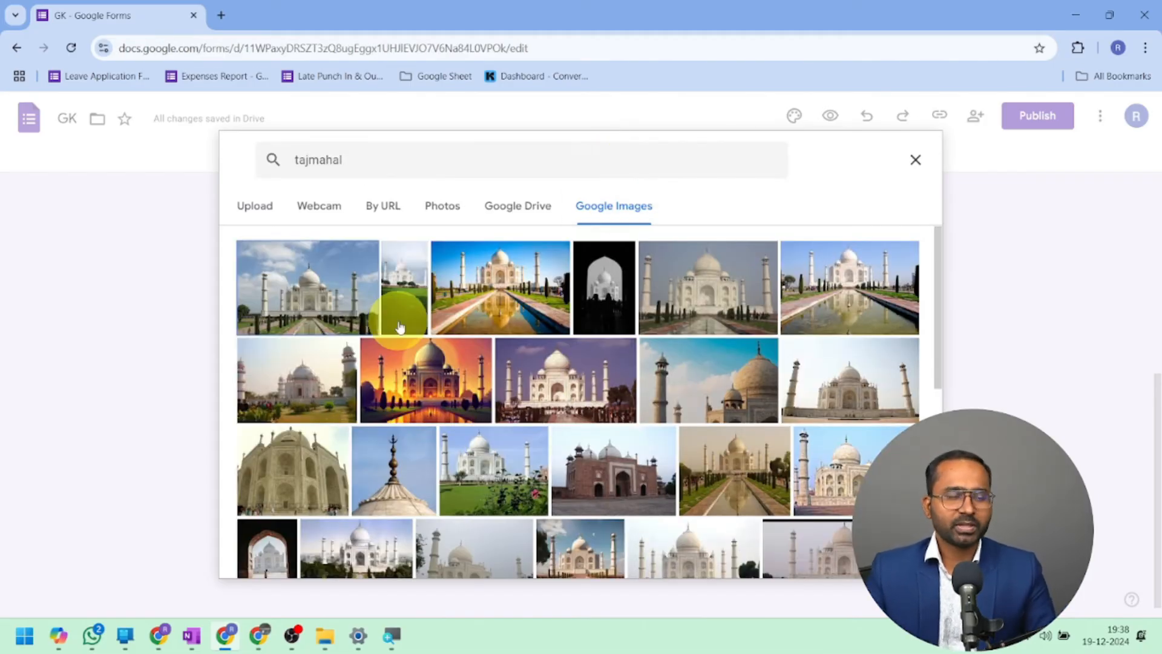
{"action": "left_click", "coordinate": [305, 294]}
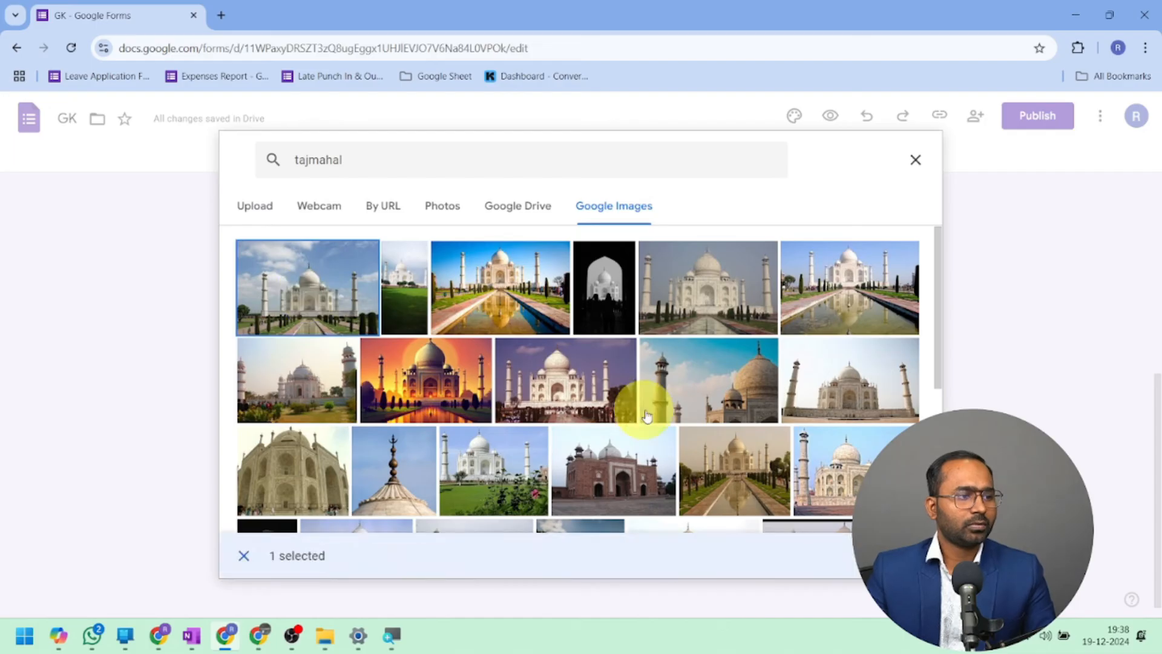
{"action": "left_click", "coordinate": [903, 556]}
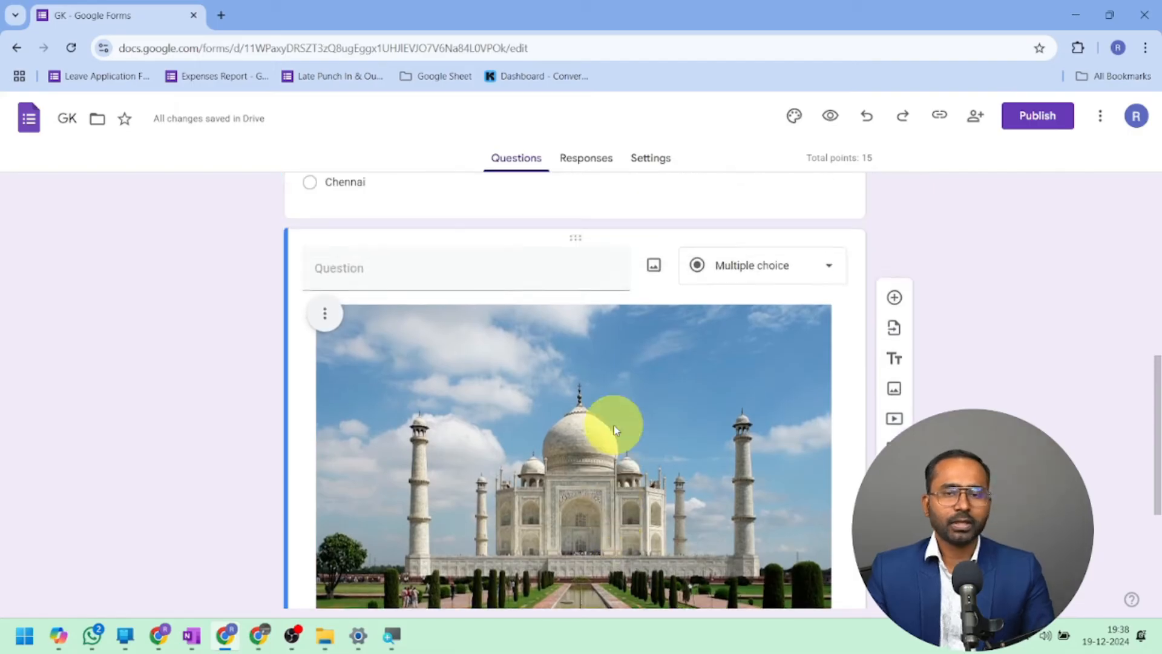
Step: Title the image question "Guess the image?" and set its type to Multiple choice
{"action": "left_click", "coordinate": [390, 328]}
{"action": "type", "text": "Guess the image"}
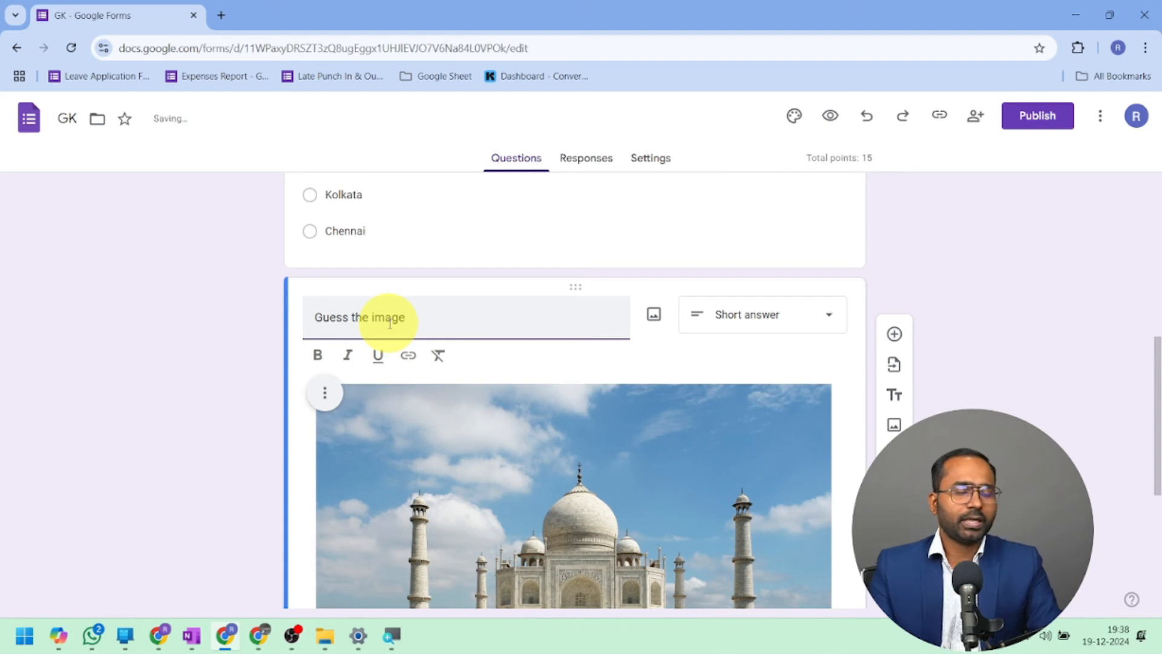
{"action": "scroll", "coordinate": [391, 323], "scroll_direction": "down", "scroll_amount": 5}
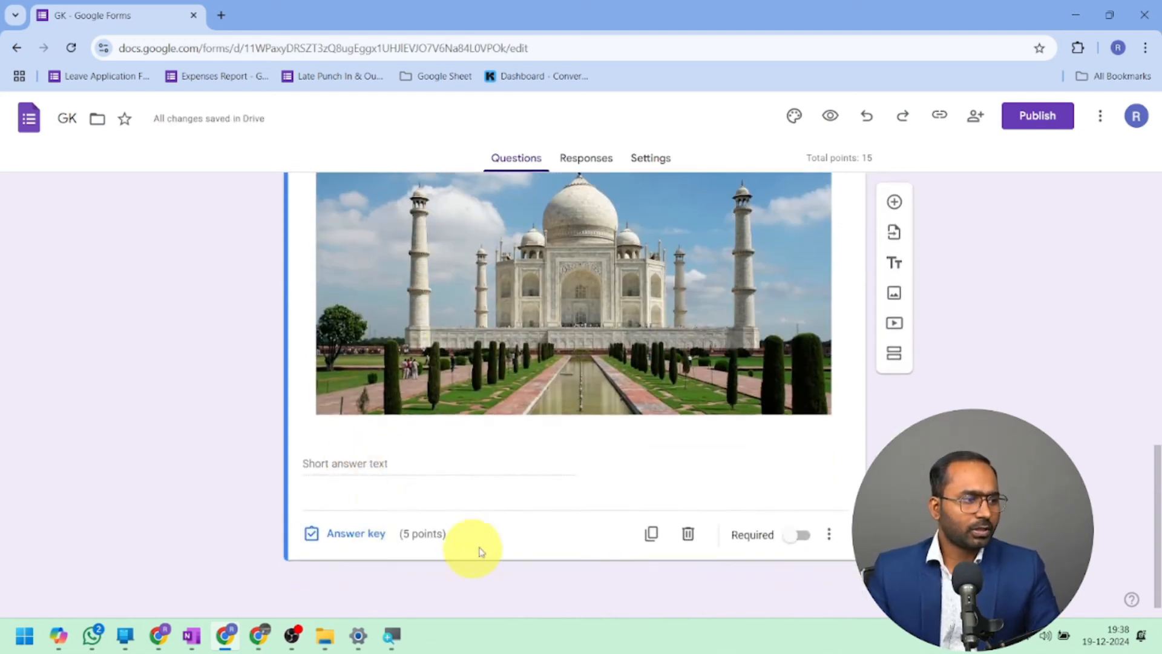
{"action": "scroll", "coordinate": [591, 508], "scroll_direction": "up", "scroll_amount": 4}
{"action": "left_click", "coordinate": [798, 269]}
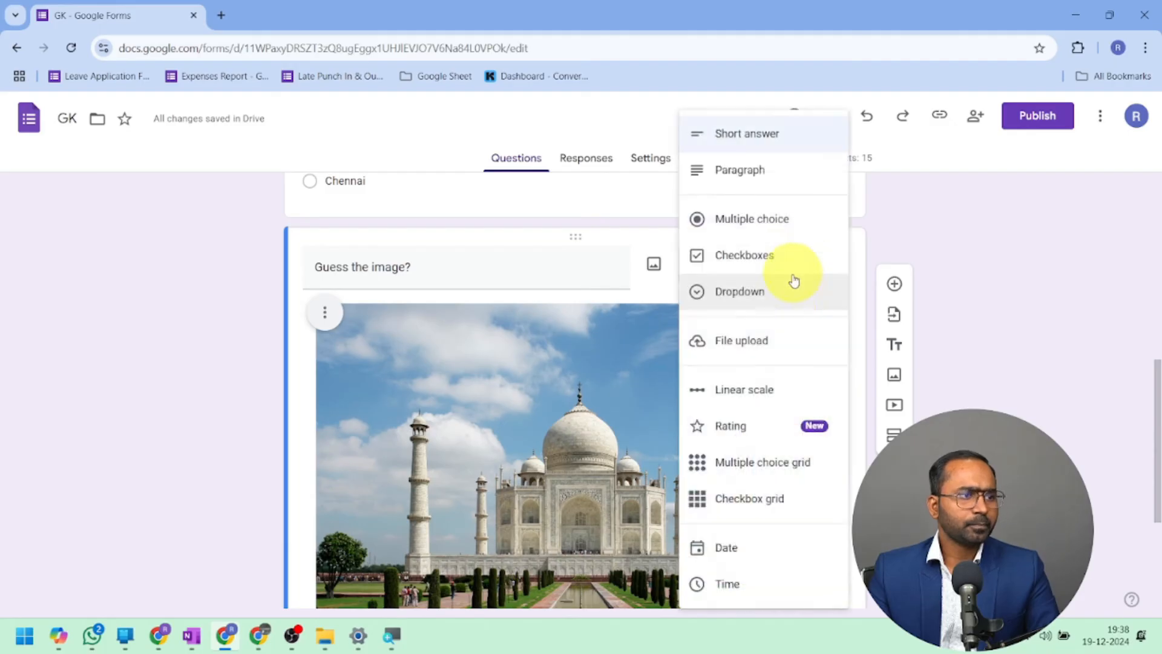
{"action": "left_click", "coordinate": [769, 226]}
Step: Enter the image question's answer options Qutub minar, Tajmahal, Gateway of india and Red Fort
{"action": "scroll", "coordinate": [566, 399], "scroll_direction": "down", "scroll_amount": 6}
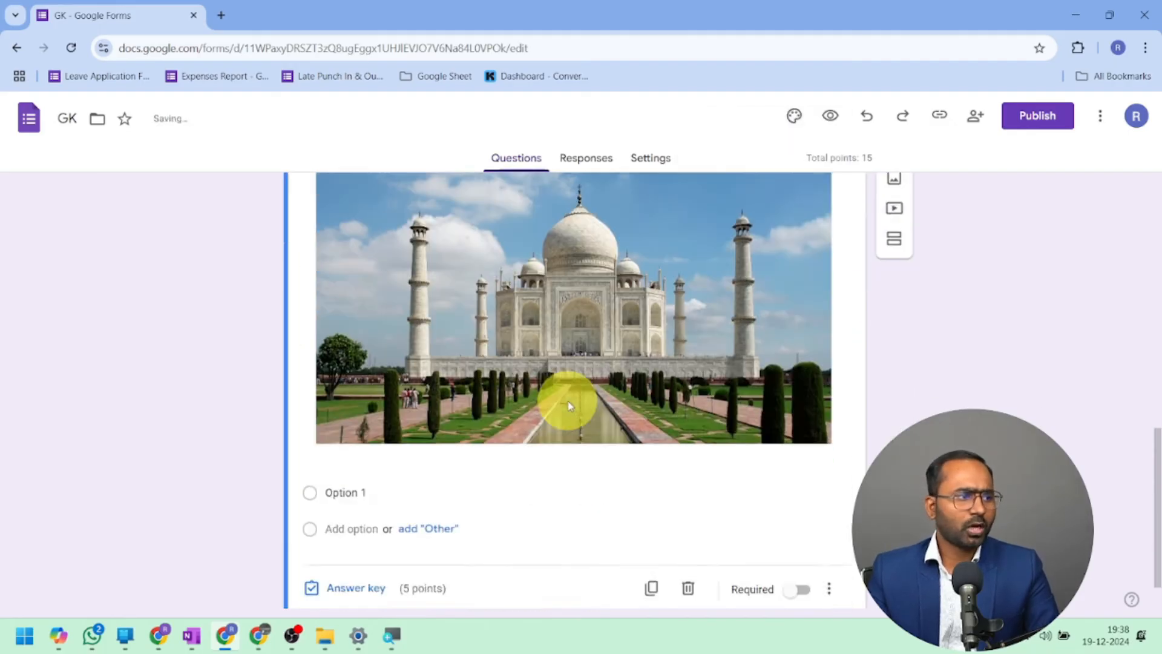
{"action": "left_click", "coordinate": [387, 433]}
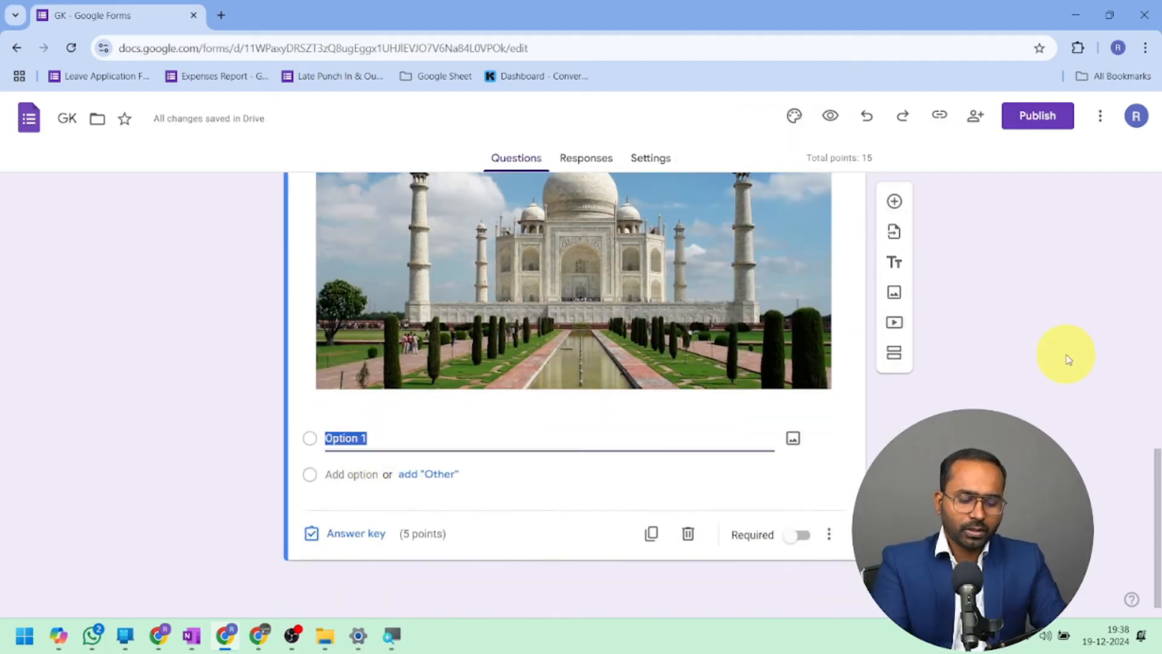
{"action": "type", "text": "Qutub minar"}
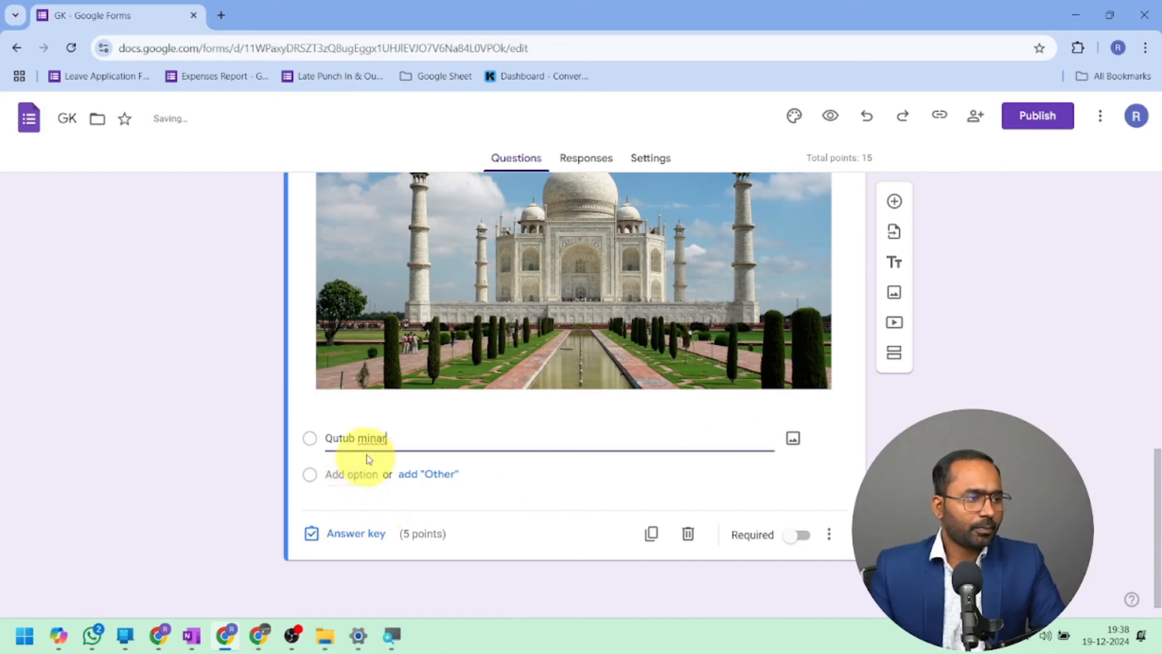
{"action": "left_click", "coordinate": [360, 474]}
{"action": "type", "text": "Tajmahal"}
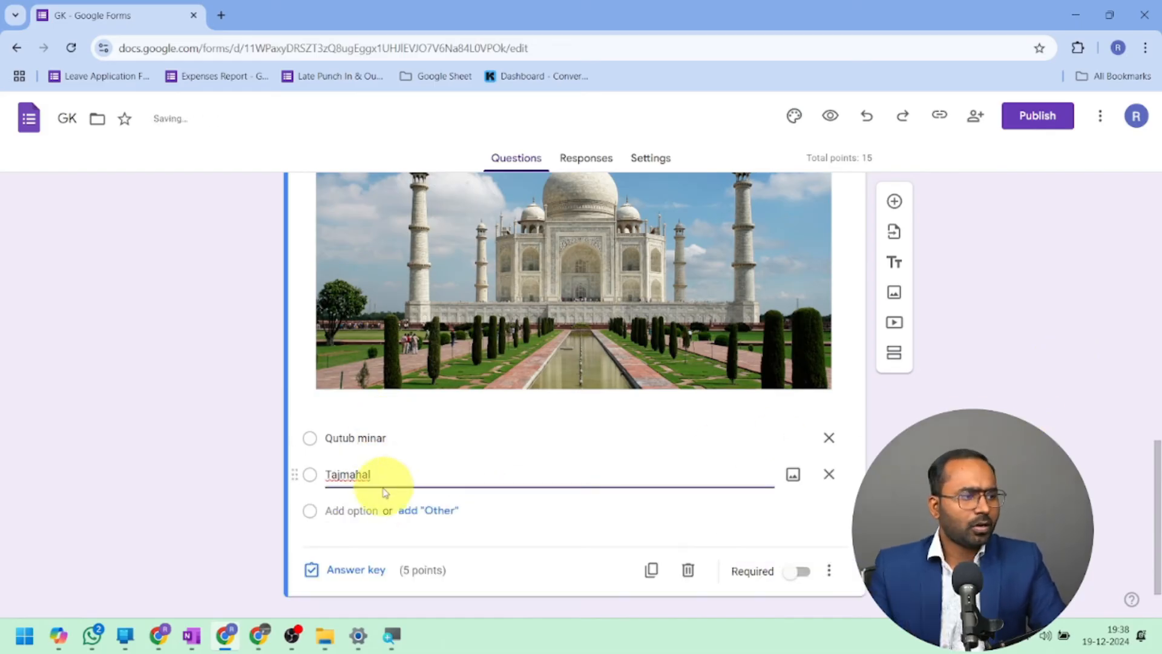
{"action": "left_click", "coordinate": [351, 510]}
{"action": "type", "text": "Gateway of india"}
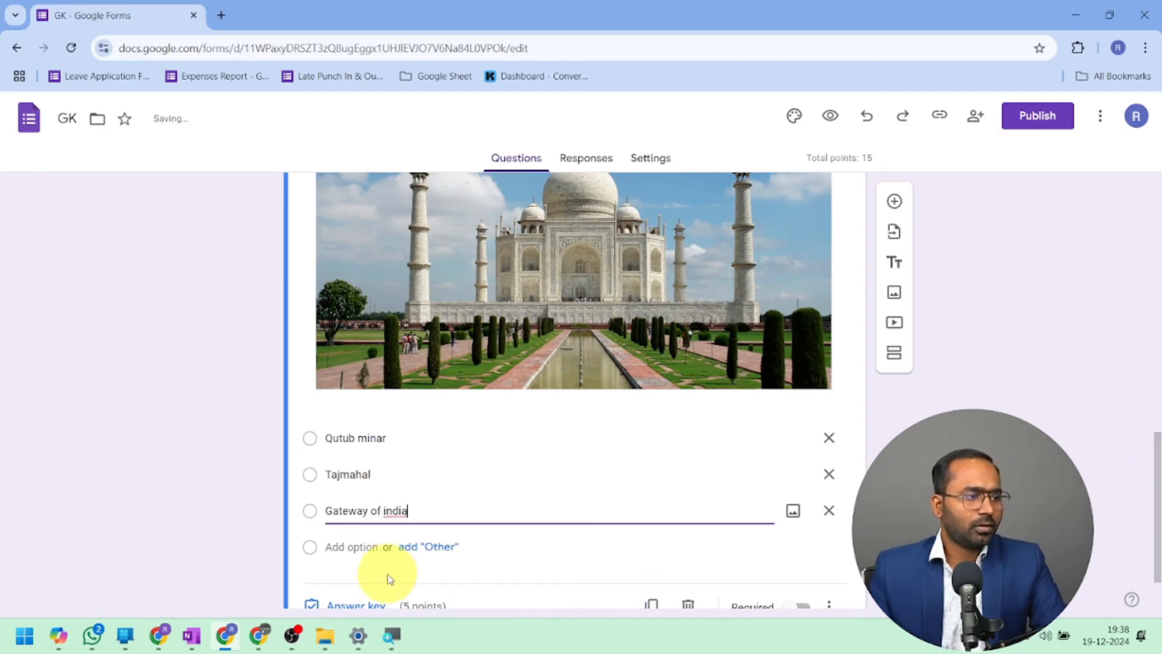
{"action": "left_click", "coordinate": [357, 546]}
{"action": "type", "text": "Red Fort"}
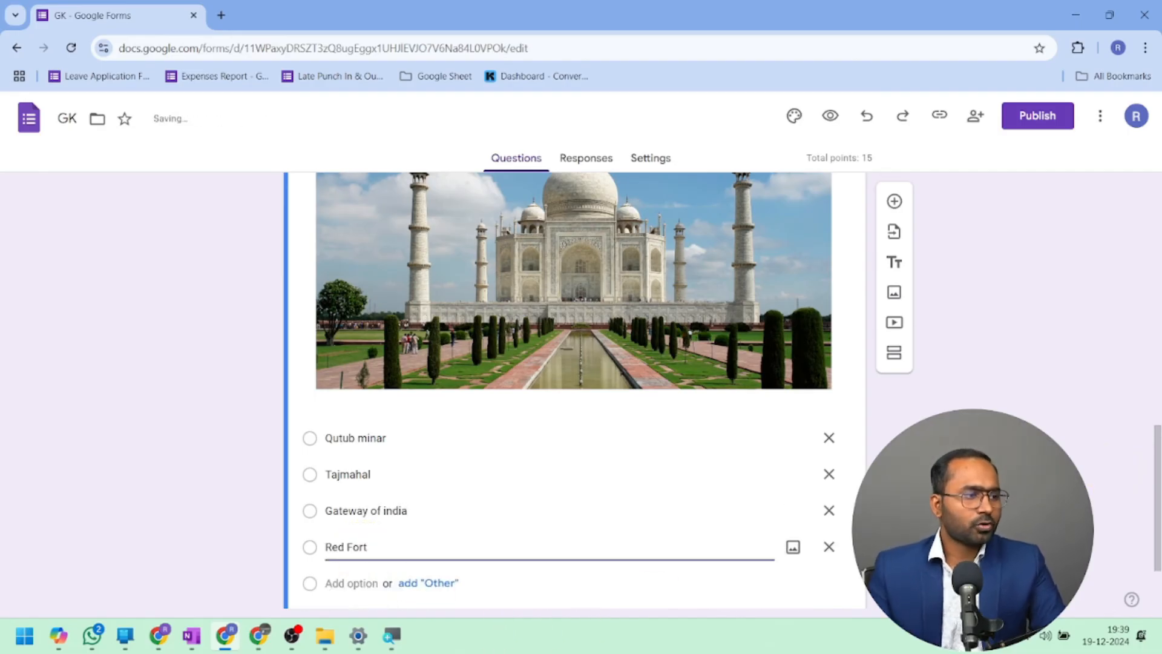
Step: Set Tajmahal as the correct answer of the "Guess the image?" question and make the question required
{"action": "scroll", "coordinate": [428, 298], "scroll_direction": "down", "scroll_amount": 2}
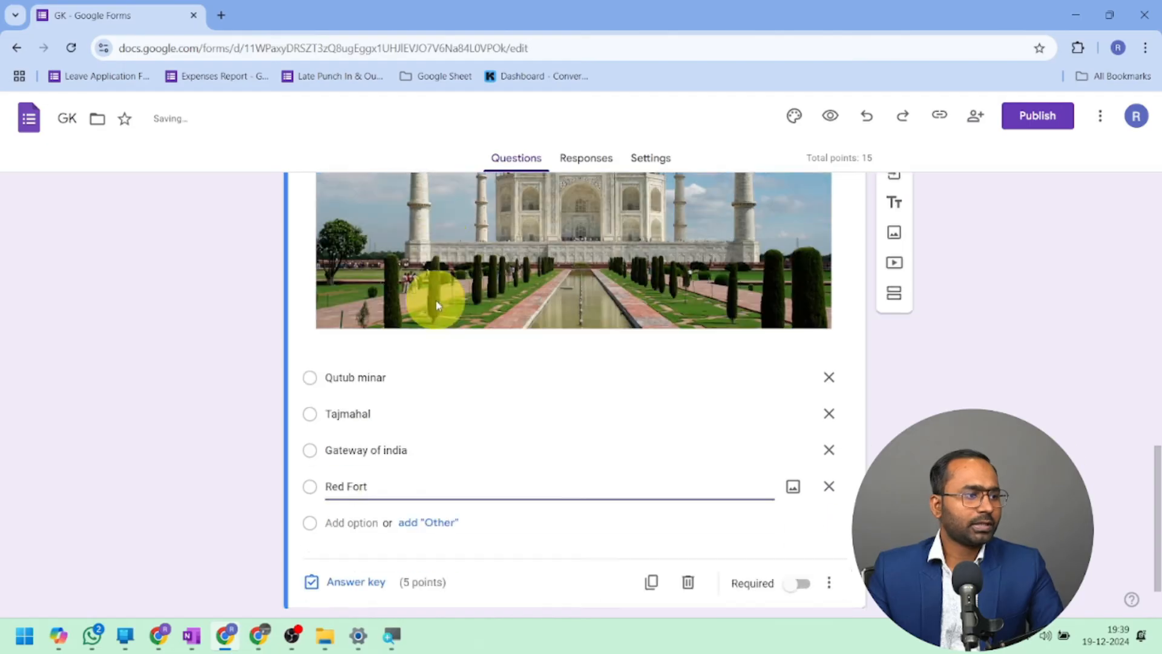
{"action": "left_click", "coordinate": [323, 536]}
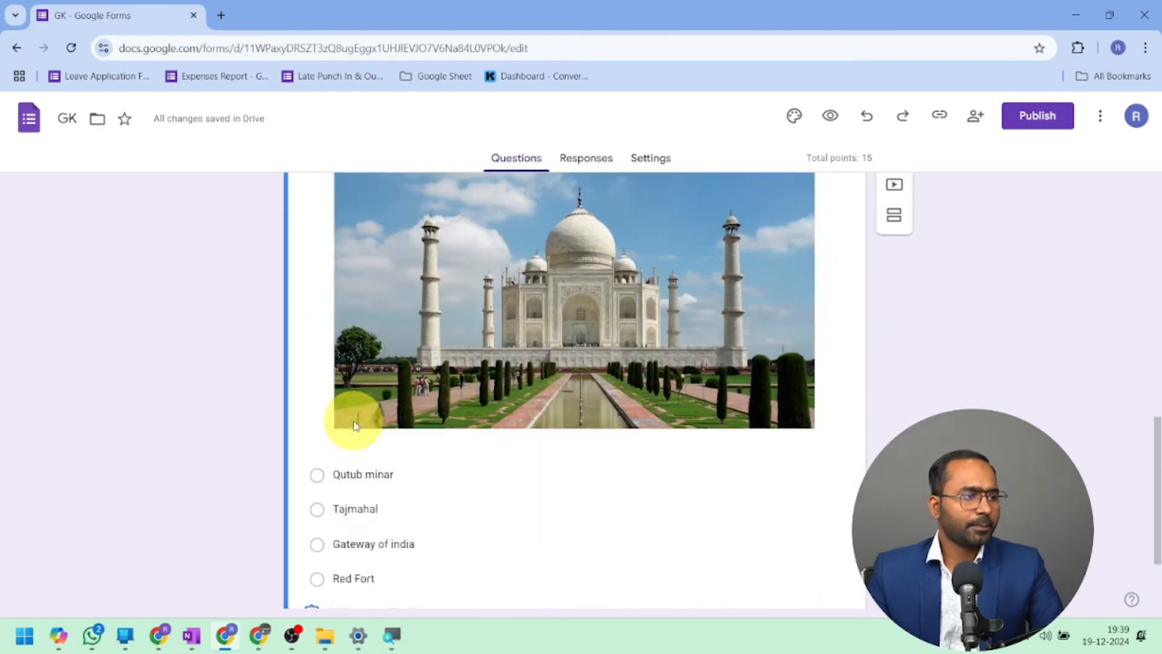
{"action": "left_click", "coordinate": [317, 382]}
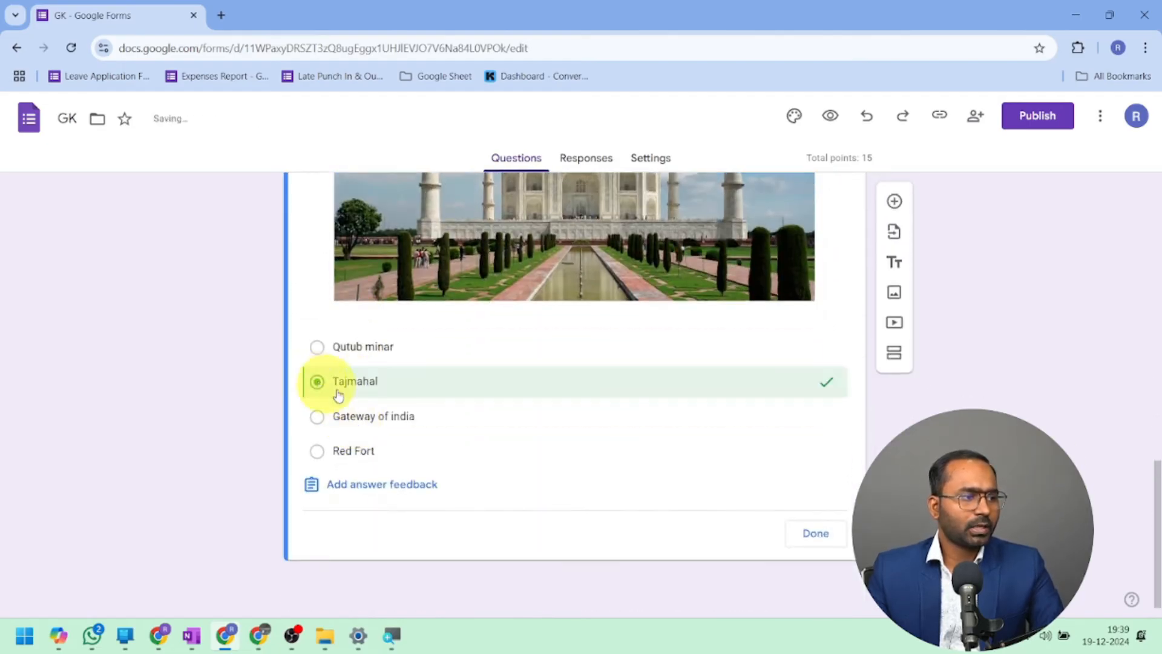
{"action": "scroll", "coordinate": [648, 442], "scroll_direction": "up", "scroll_amount": 5}
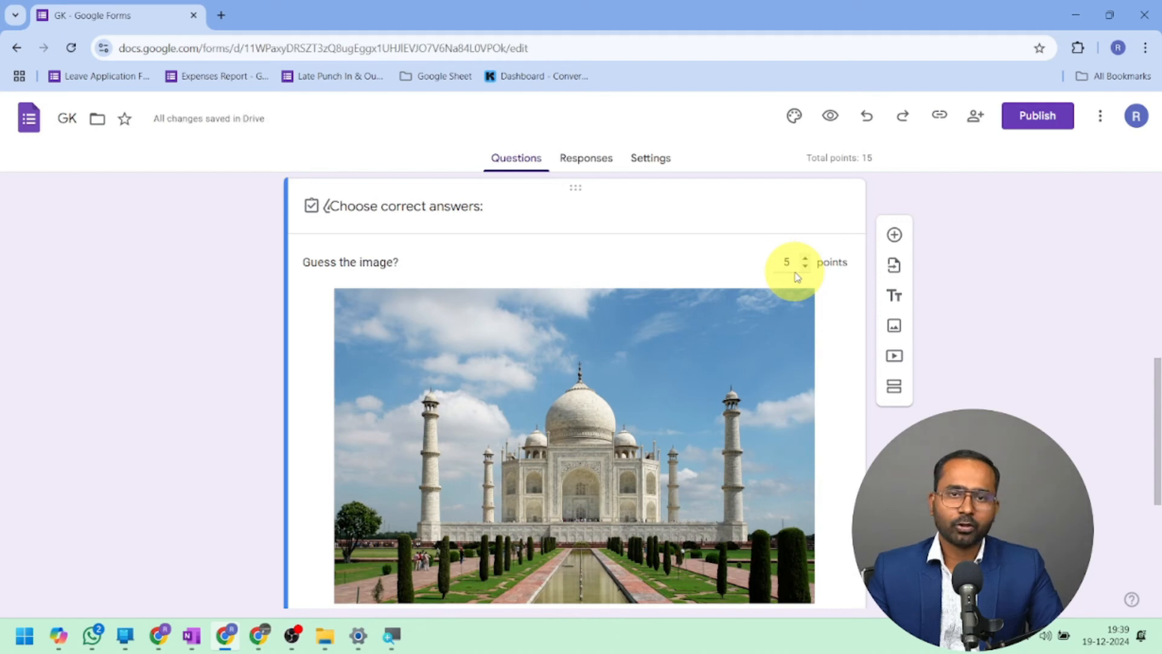
{"action": "scroll", "coordinate": [793, 272], "scroll_direction": "down", "scroll_amount": 5}
{"action": "left_click", "coordinate": [815, 535]}
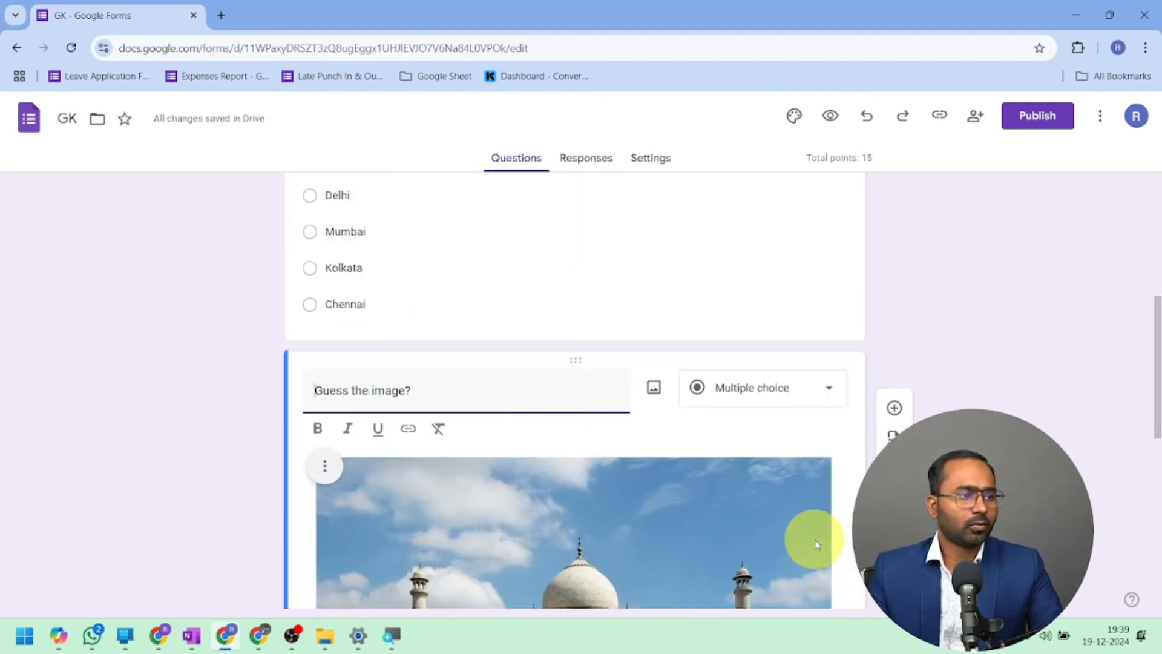
{"action": "scroll", "coordinate": [654, 402], "scroll_direction": "down", "scroll_amount": 5}
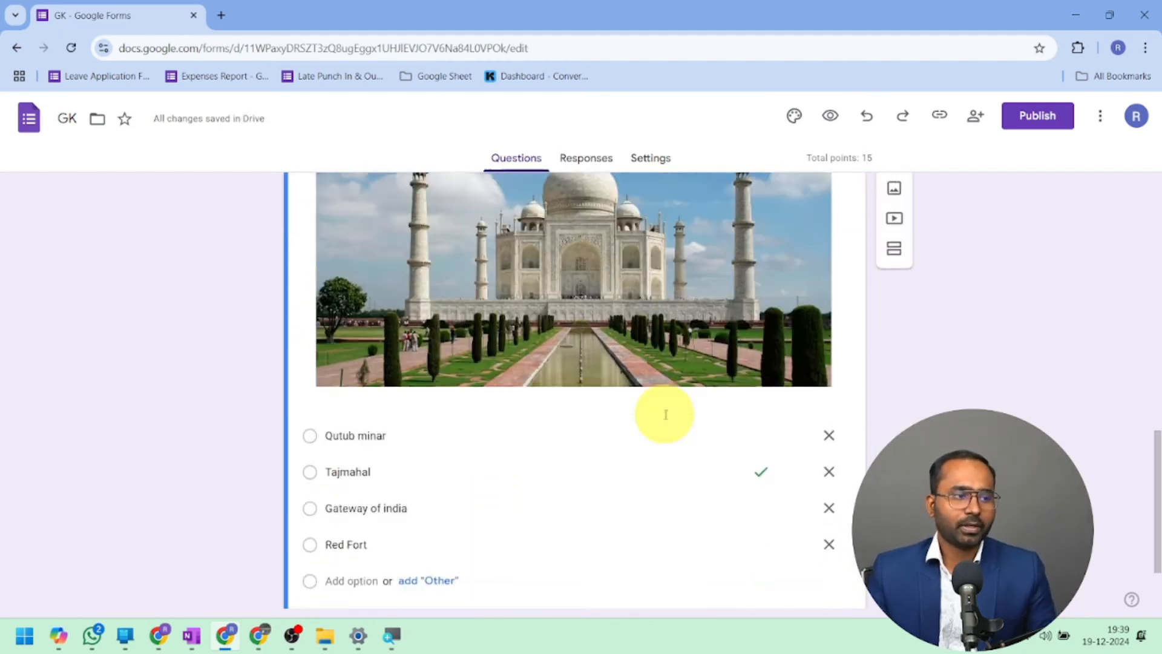
{"action": "scroll", "coordinate": [666, 415], "scroll_direction": "down", "scroll_amount": 4}
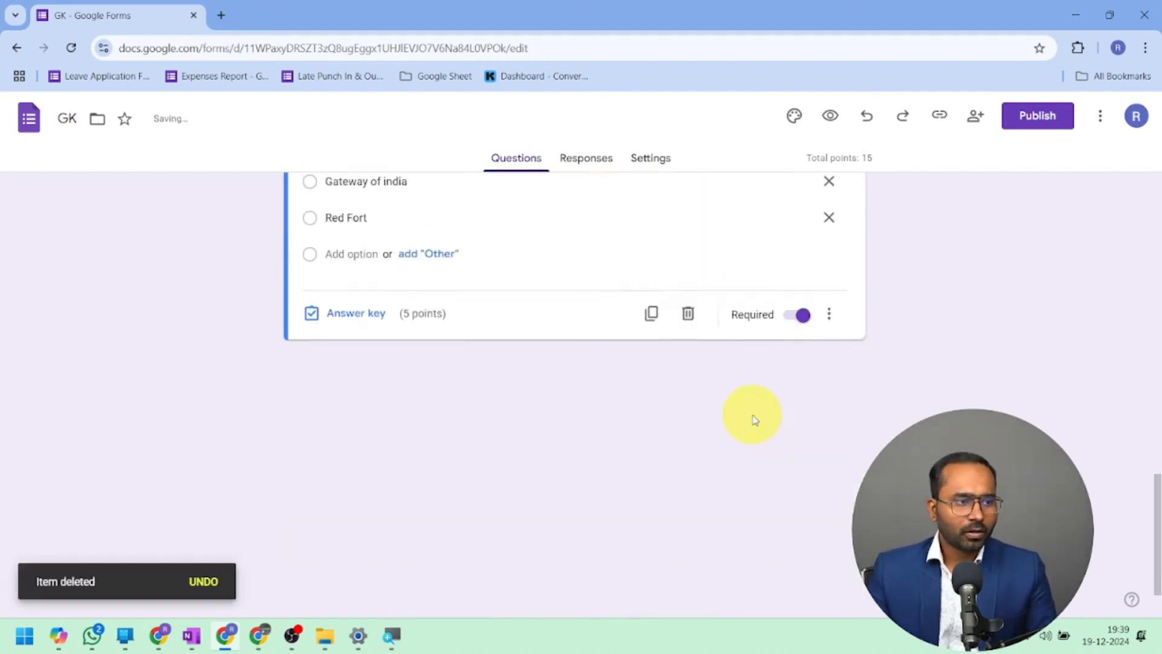
Step: Shrink the Taj Mahal picture in the "Guess the image?" question to about 60% of its width
{"action": "scroll", "coordinate": [754, 416], "scroll_direction": "up", "scroll_amount": 6}
{"action": "scroll", "coordinate": [754, 416], "scroll_direction": "down", "scroll_amount": 1}
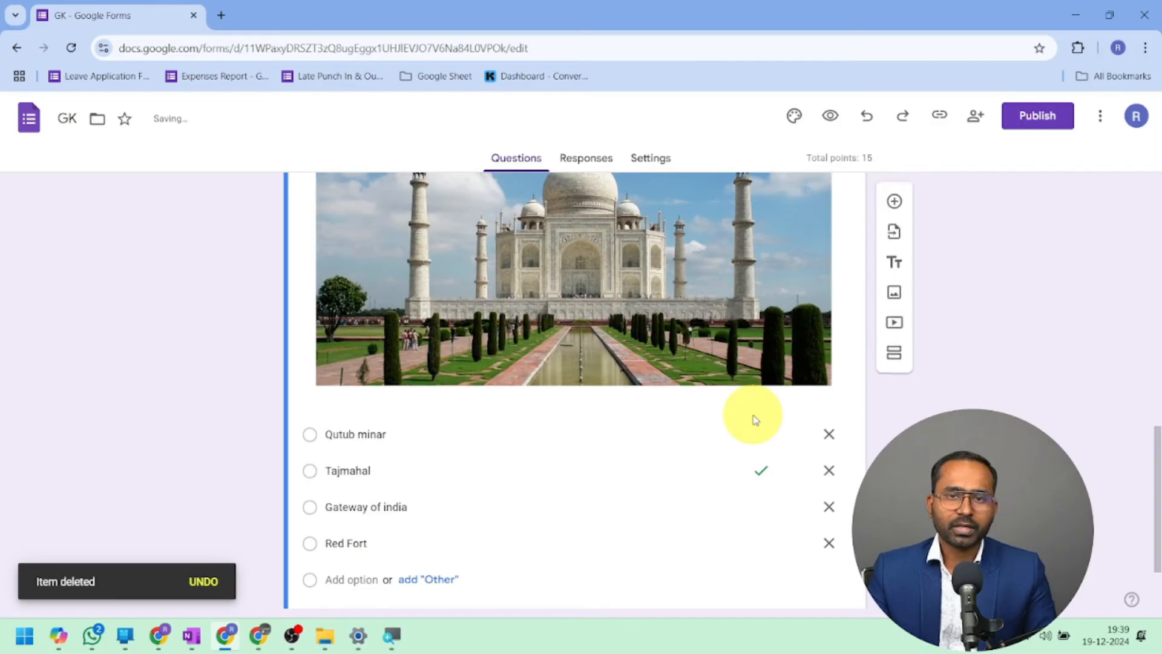
{"action": "scroll", "coordinate": [753, 416], "scroll_direction": "up", "scroll_amount": 4}
{"action": "left_click", "coordinate": [612, 383]}
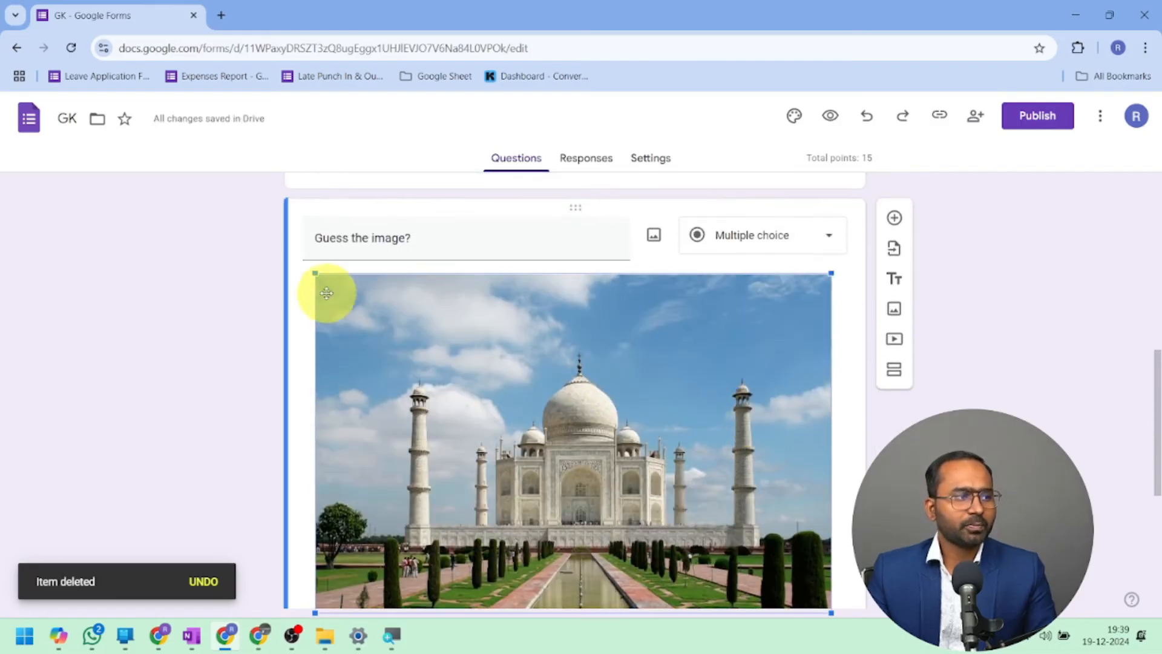
{"action": "left_click_drag", "start_coordinate": [314, 271], "coordinate": [461, 429]}
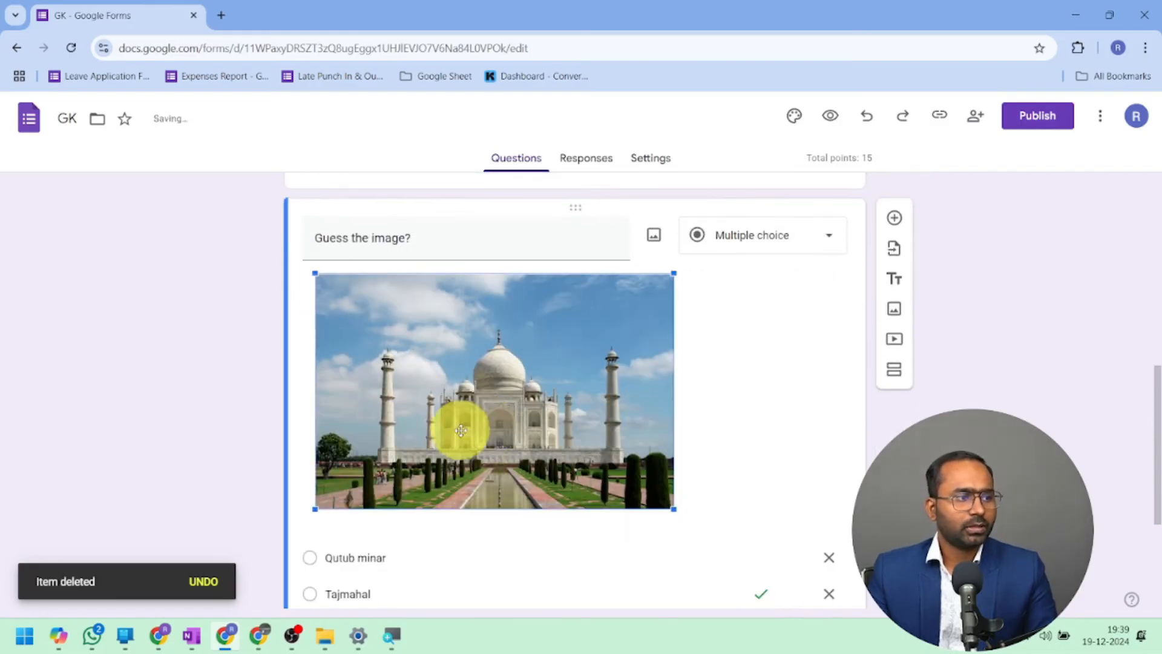
{"action": "left_click_drag", "start_coordinate": [673, 508], "coordinate": [615, 470]}
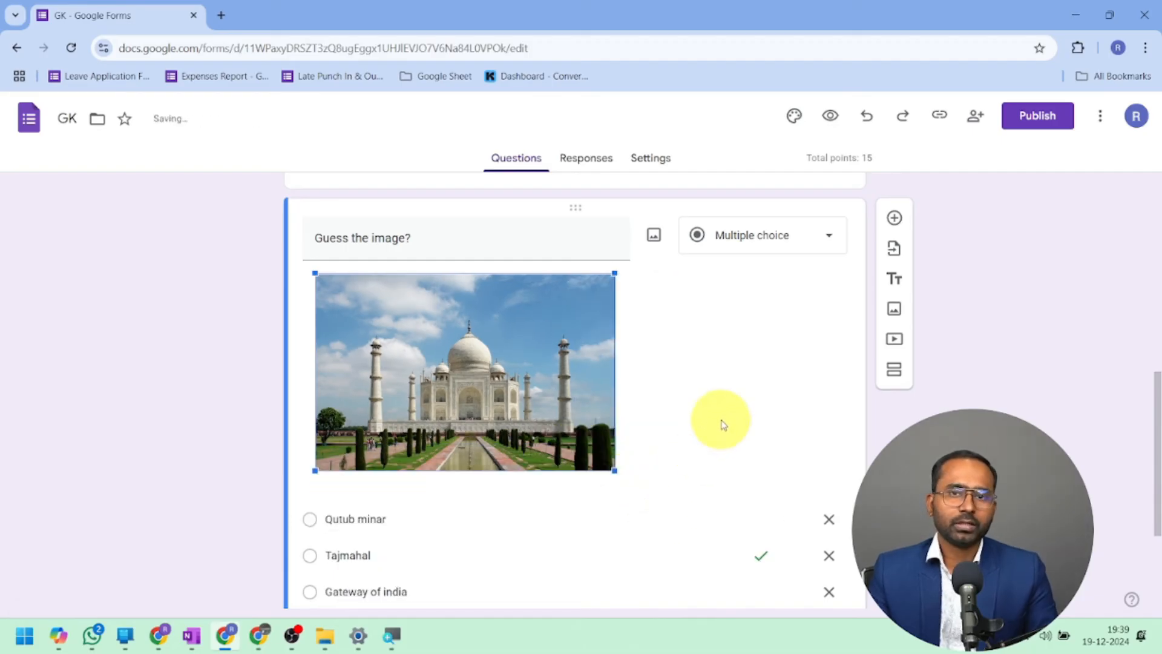
Step: Duplicate the "Guess the image?" question and remove the Taj Mahal picture from the copy
{"action": "scroll", "coordinate": [711, 419], "scroll_direction": "down", "scroll_amount": 3}
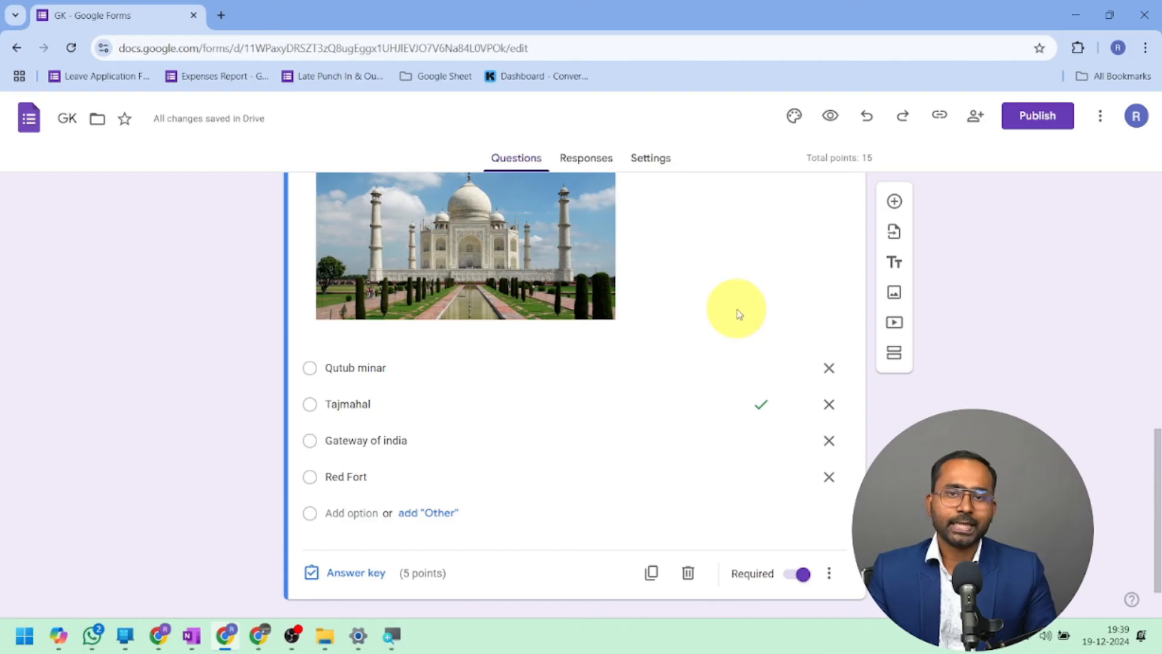
{"action": "scroll", "coordinate": [736, 313], "scroll_direction": "down", "scroll_amount": 1}
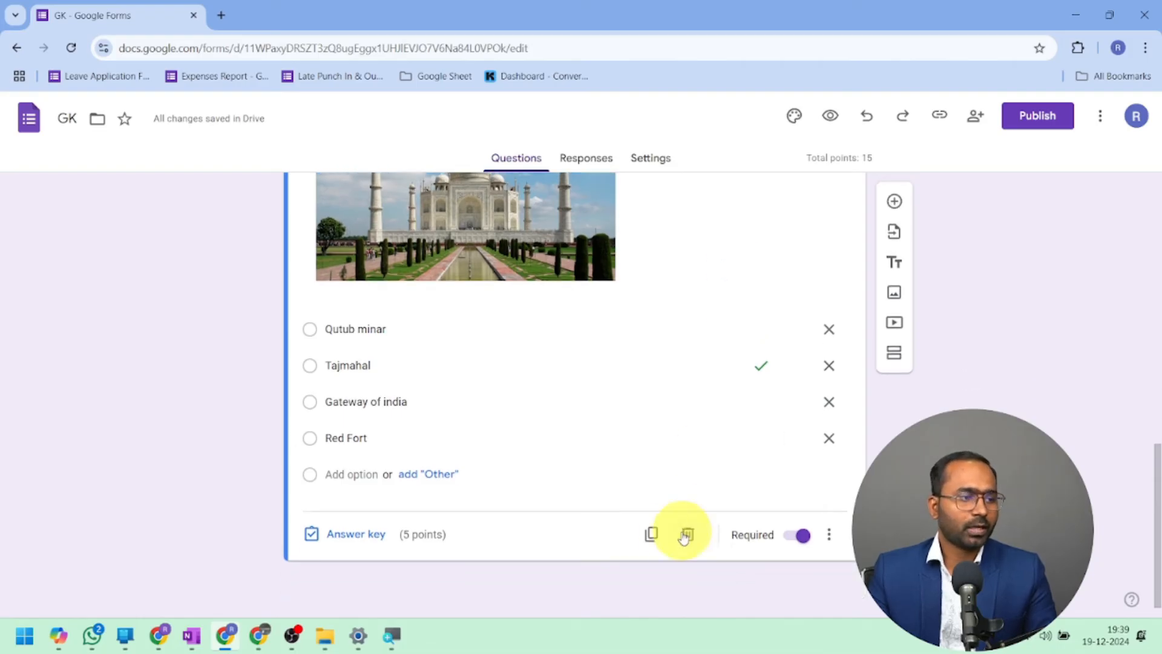
{"action": "left_click", "coordinate": [652, 533]}
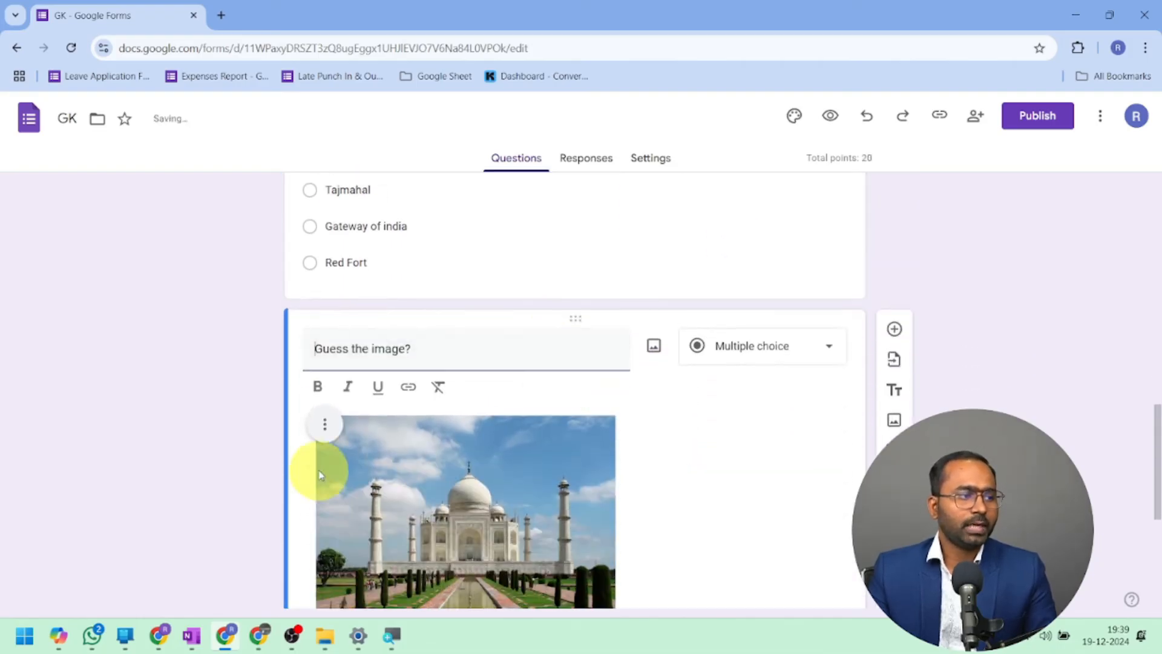
{"action": "left_click", "coordinate": [325, 430]}
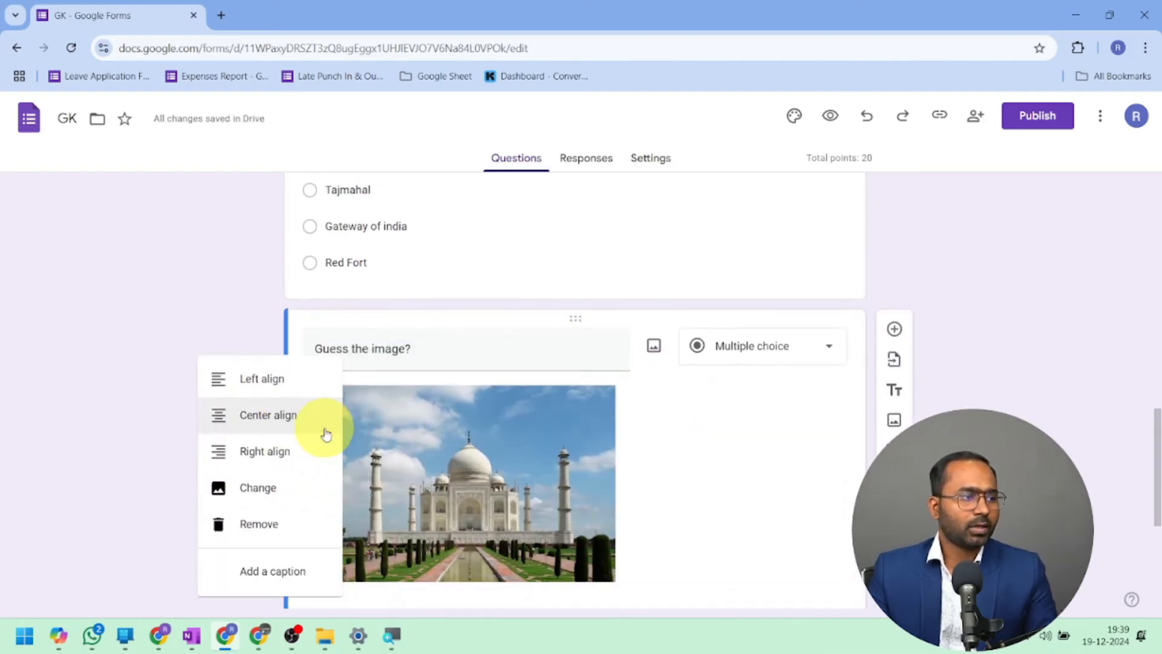
{"action": "left_click", "coordinate": [299, 533]}
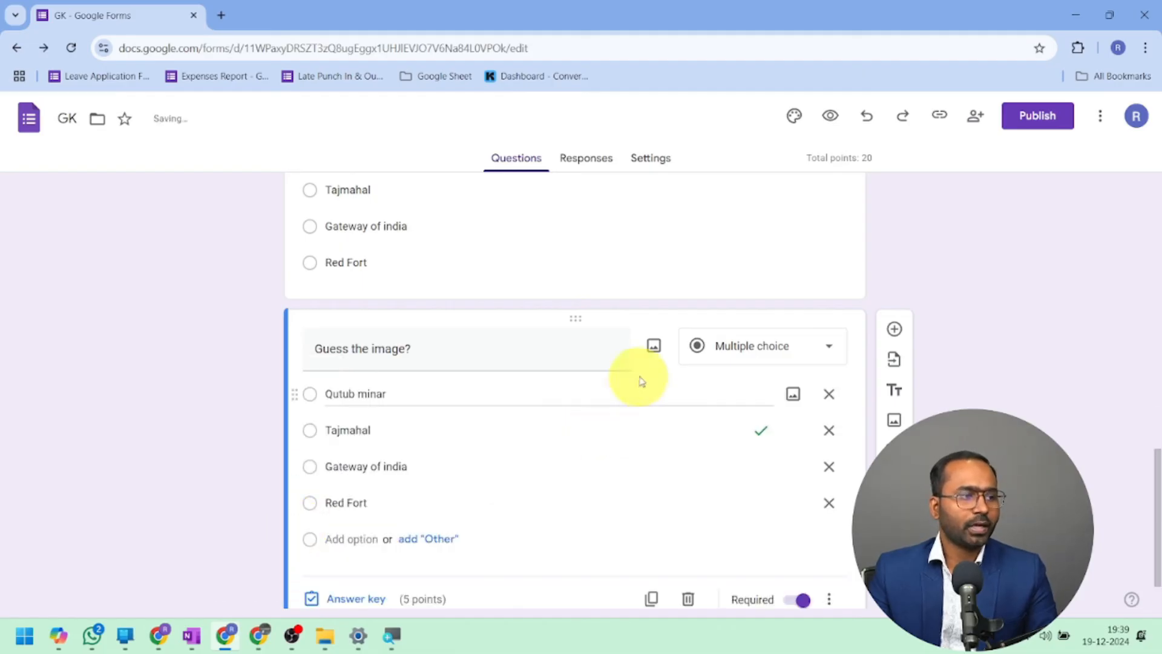
Step: Insert the first picture found by searching Google Images for "virat kohli" into the duplicated question
{"action": "left_click", "coordinate": [654, 357]}
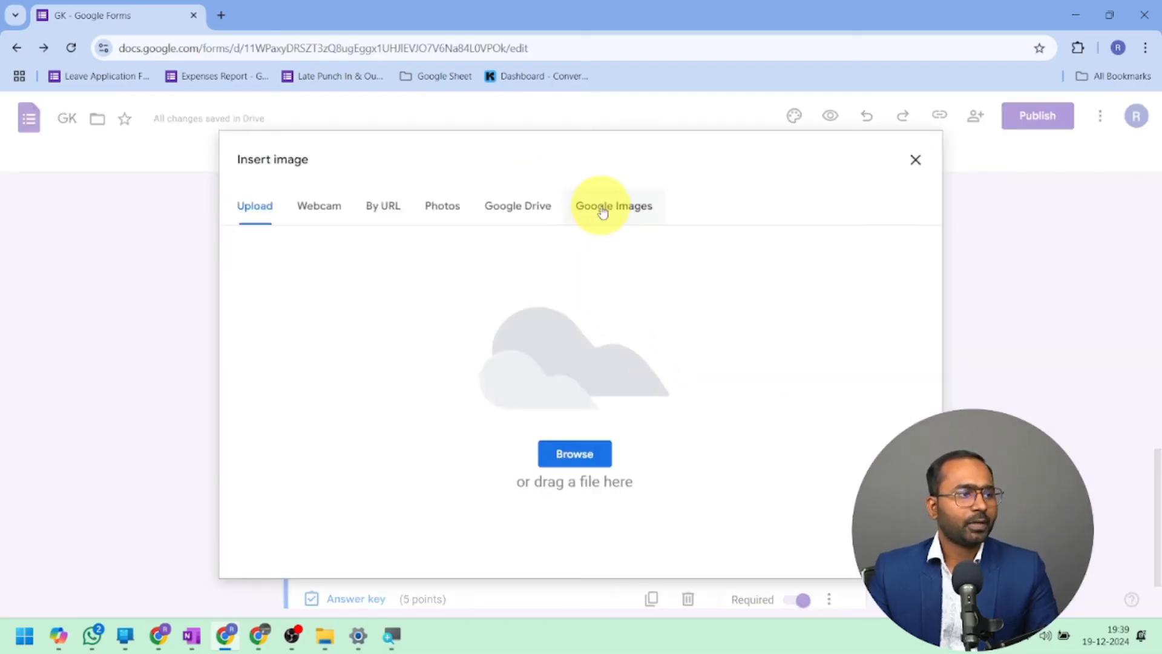
{"action": "left_click", "coordinate": [602, 207]}
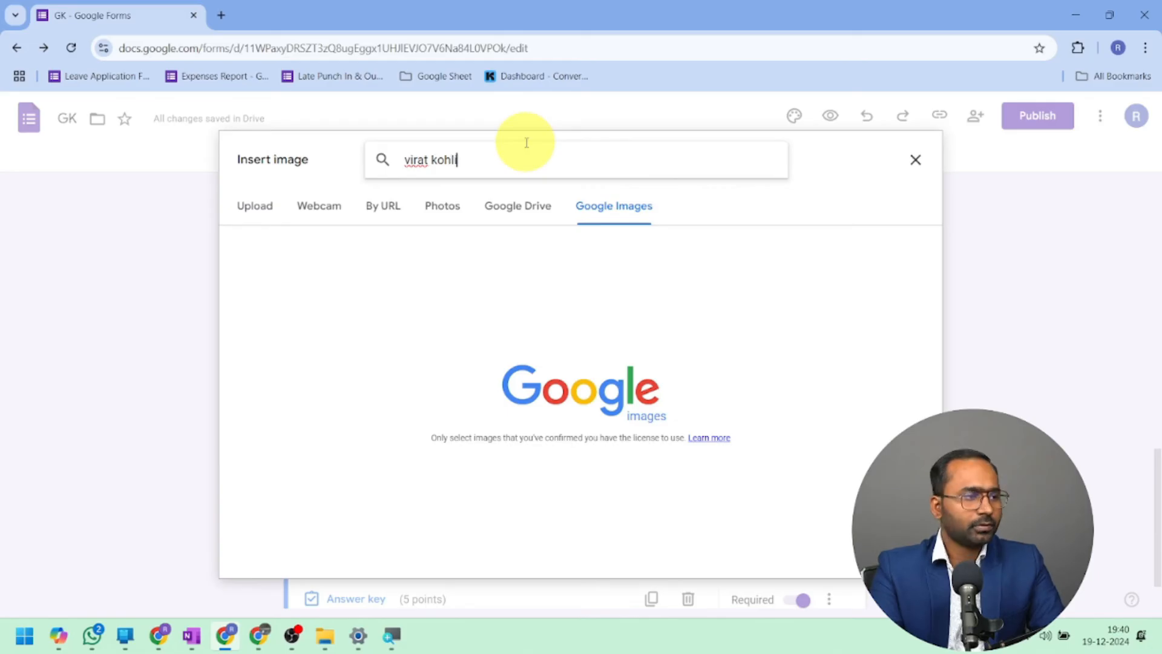
{"action": "key", "text": "Return"}
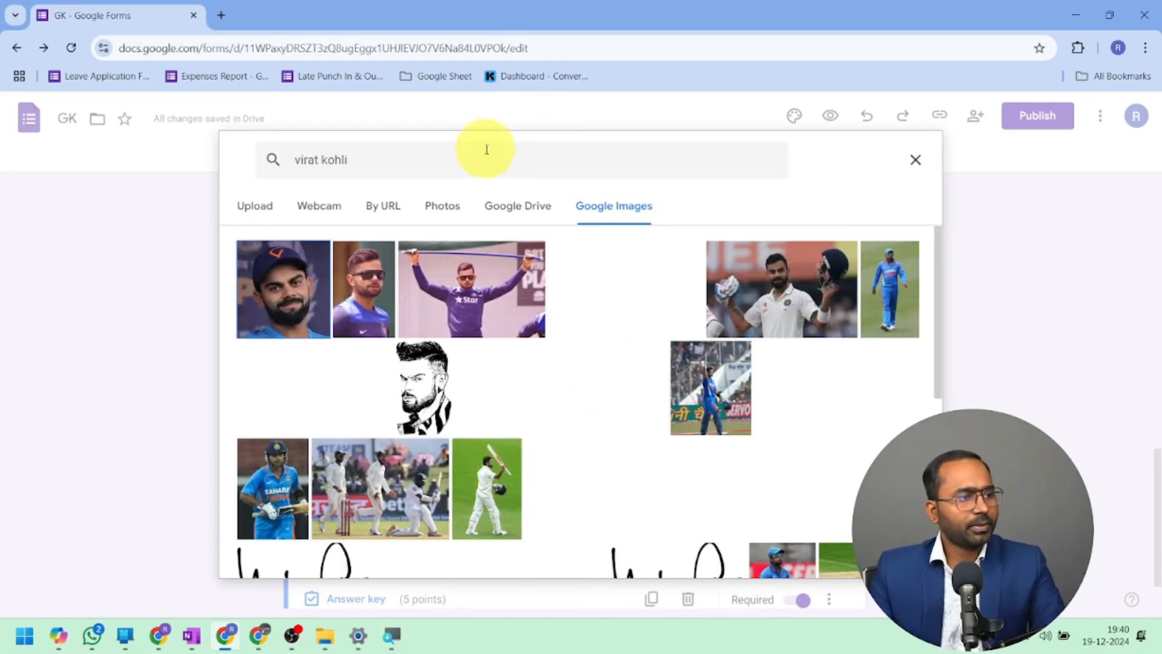
{"action": "left_click", "coordinate": [278, 306]}
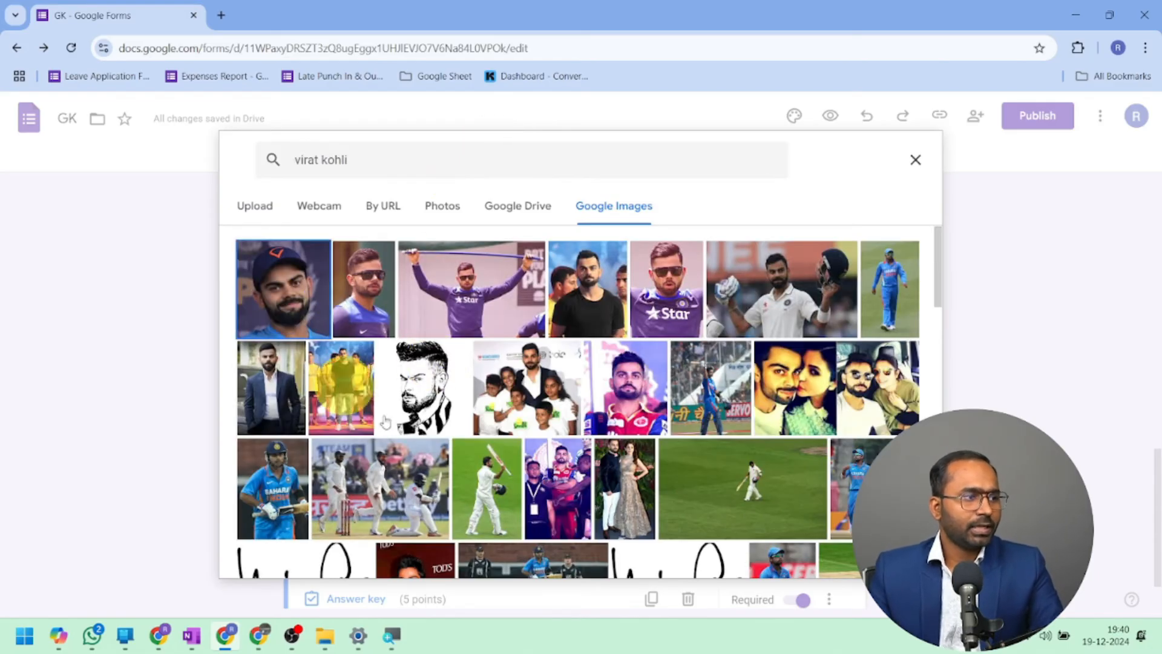
{"action": "left_click", "coordinate": [902, 553]}
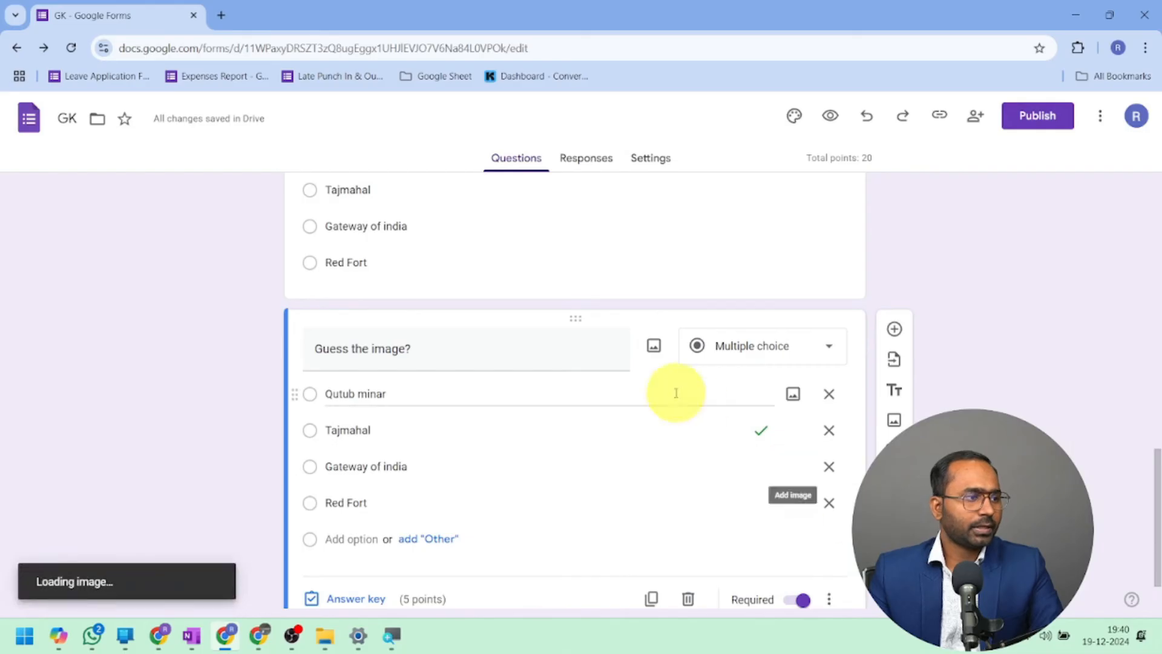
Step: Retitle the duplicated question "Guess the cricketer?" and shrink its picture to about 40% of its width
{"action": "left_click", "coordinate": [371, 350]}
{"action": "double_click", "coordinate": [387, 348]}
{"action": "type", "text": "cricketer"}
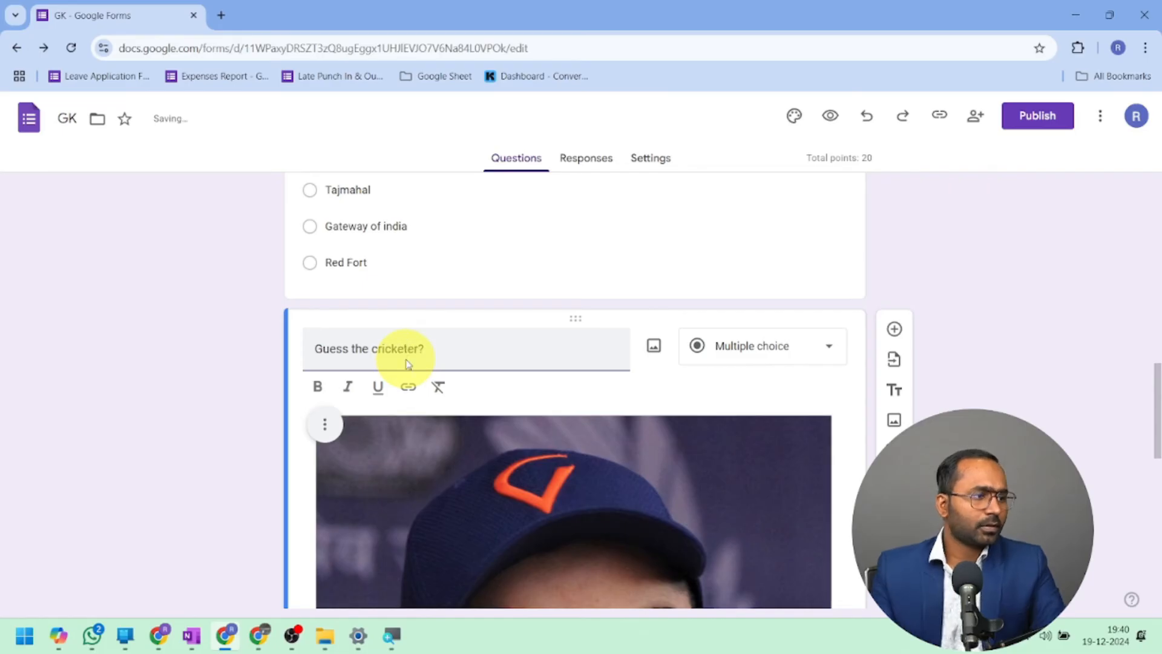
{"action": "scroll", "coordinate": [553, 322], "scroll_direction": "down", "scroll_amount": 5}
{"action": "left_click", "coordinate": [736, 536]}
{"action": "left_click_drag", "start_coordinate": [831, 555], "coordinate": [524, 455]}
Step: Replace the cricketer question's answer options with MS Dhoni, Virat Kohli, Rohit Sharma and Sachin Tendulkar, in that order
{"action": "left_click", "coordinate": [403, 504]}
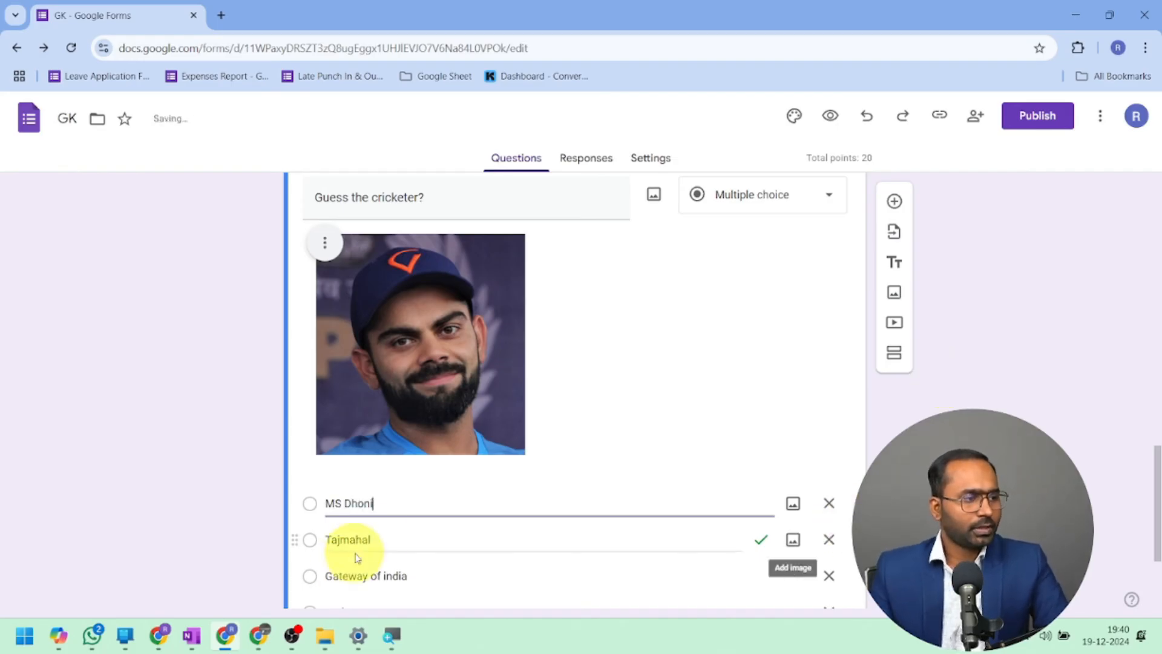
{"action": "left_click", "coordinate": [381, 535]}
{"action": "type", "text": "Vira"}
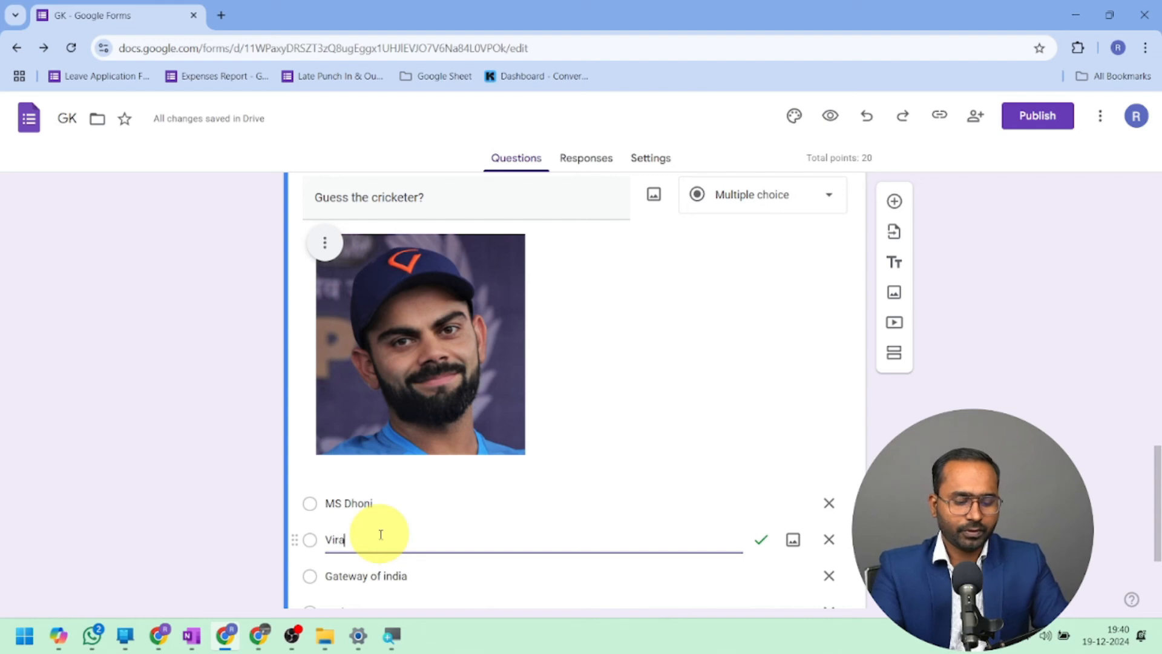
{"action": "type", "text": "t Kohli"}
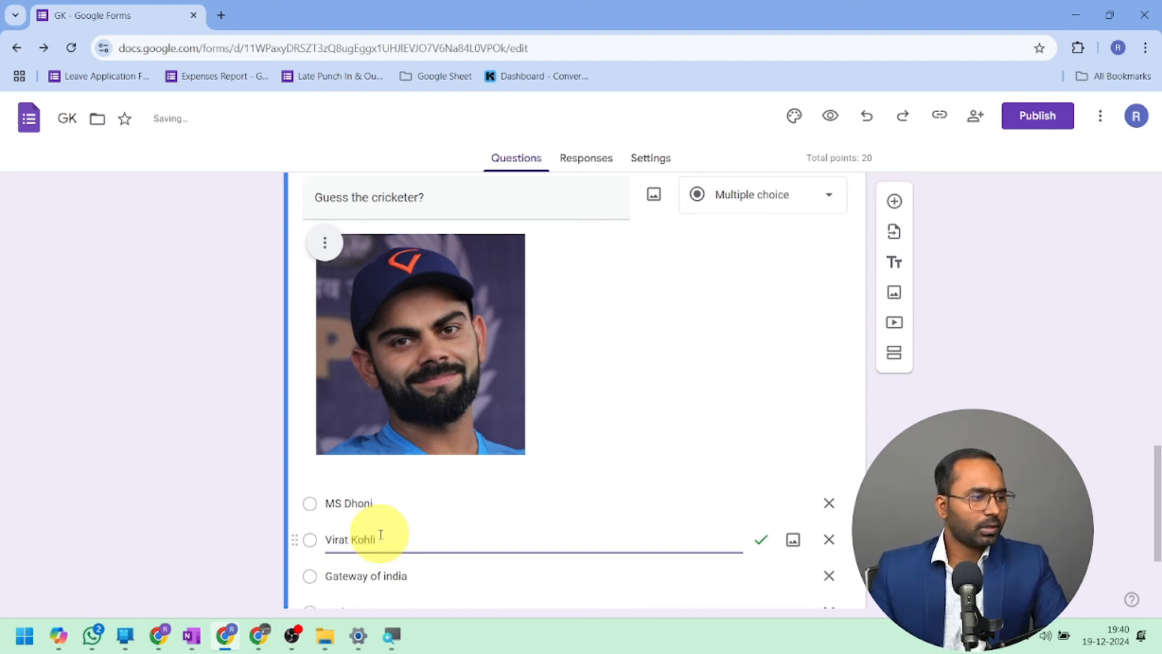
{"action": "scroll", "coordinate": [385, 525], "scroll_direction": "down", "scroll_amount": 1}
{"action": "left_click", "coordinate": [417, 500]}
{"action": "type", "text": "Rohit Sha"}
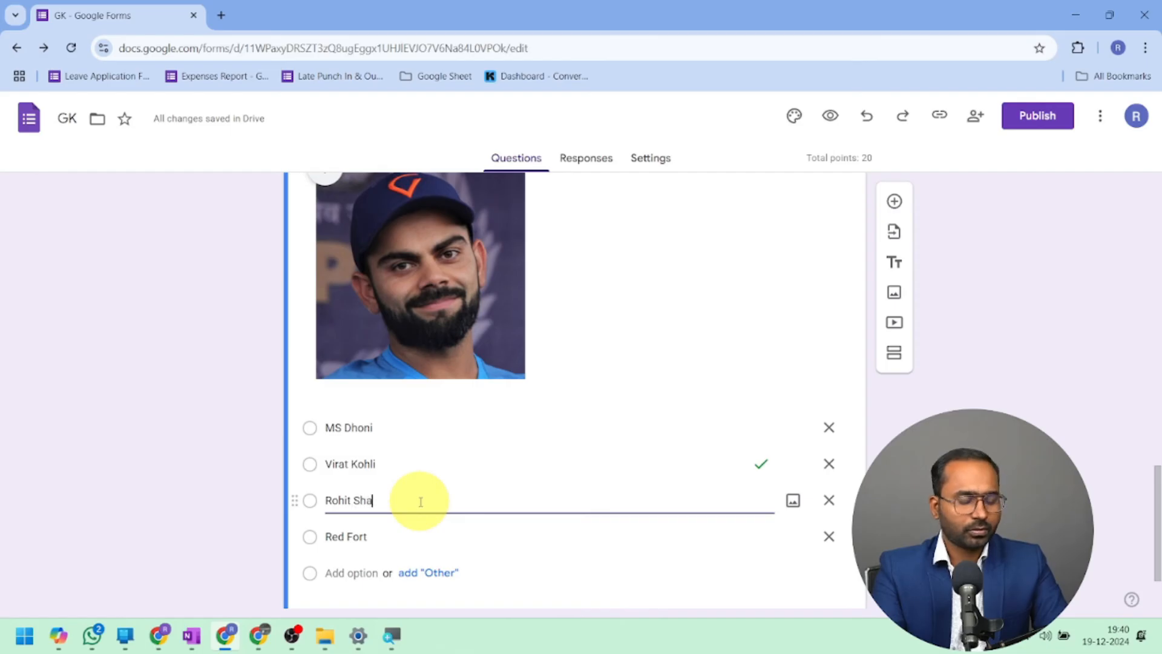
{"action": "left_click", "coordinate": [399, 536]}
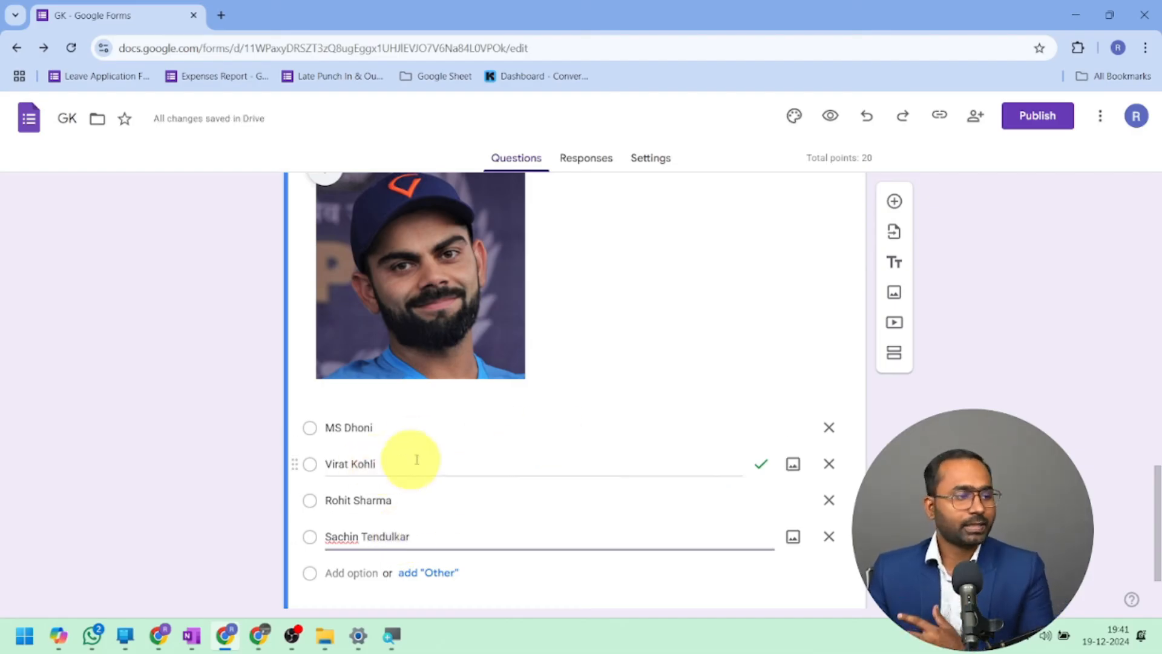
{"action": "scroll", "coordinate": [508, 388], "scroll_direction": "down", "scroll_amount": 2}
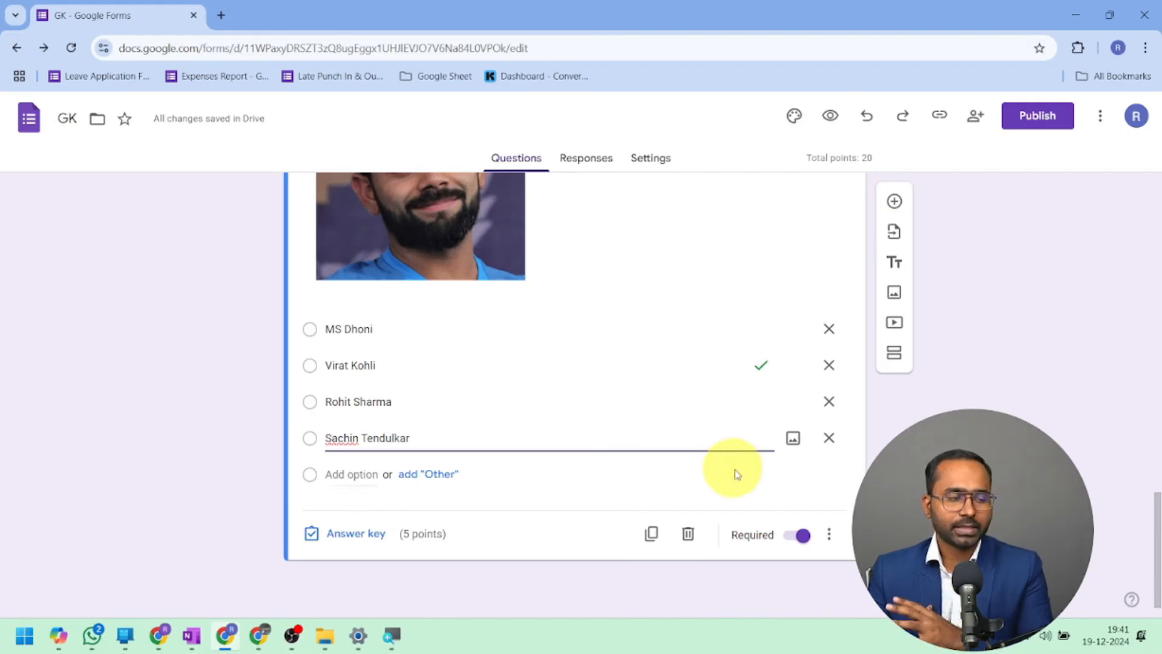
Step: Open the form's theme settings and look at the font choices for the header text
{"action": "scroll", "coordinate": [736, 472], "scroll_direction": "up", "scroll_amount": 15}
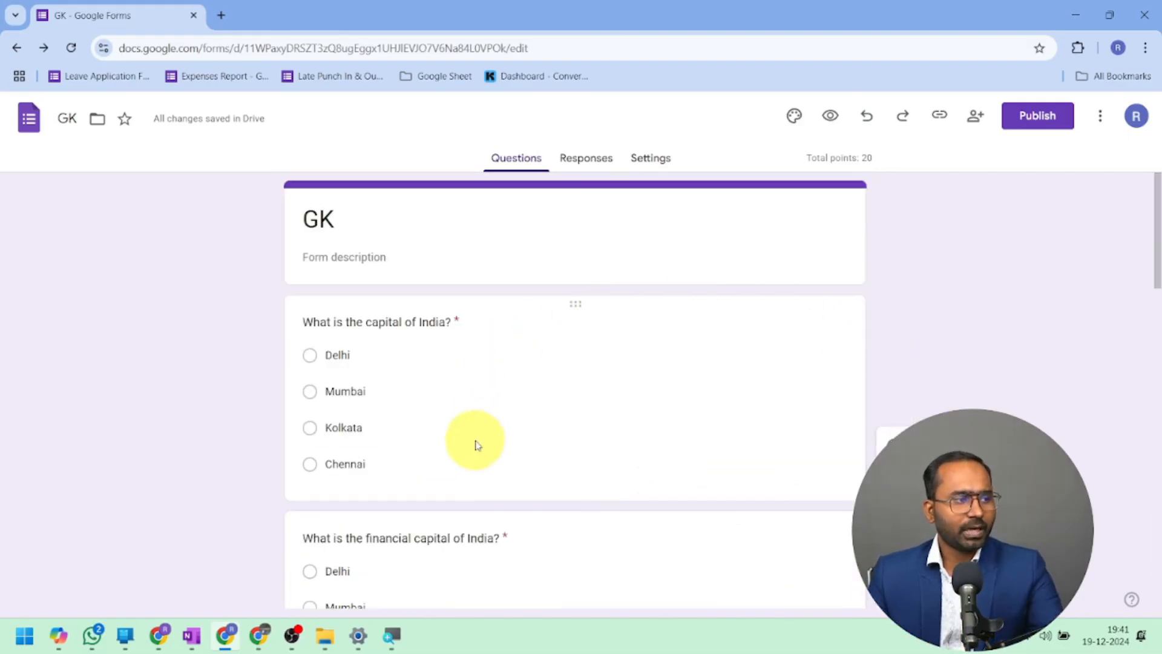
{"action": "scroll", "coordinate": [788, 381], "scroll_direction": "down", "scroll_amount": 5}
{"action": "scroll", "coordinate": [789, 380], "scroll_direction": "up", "scroll_amount": 5}
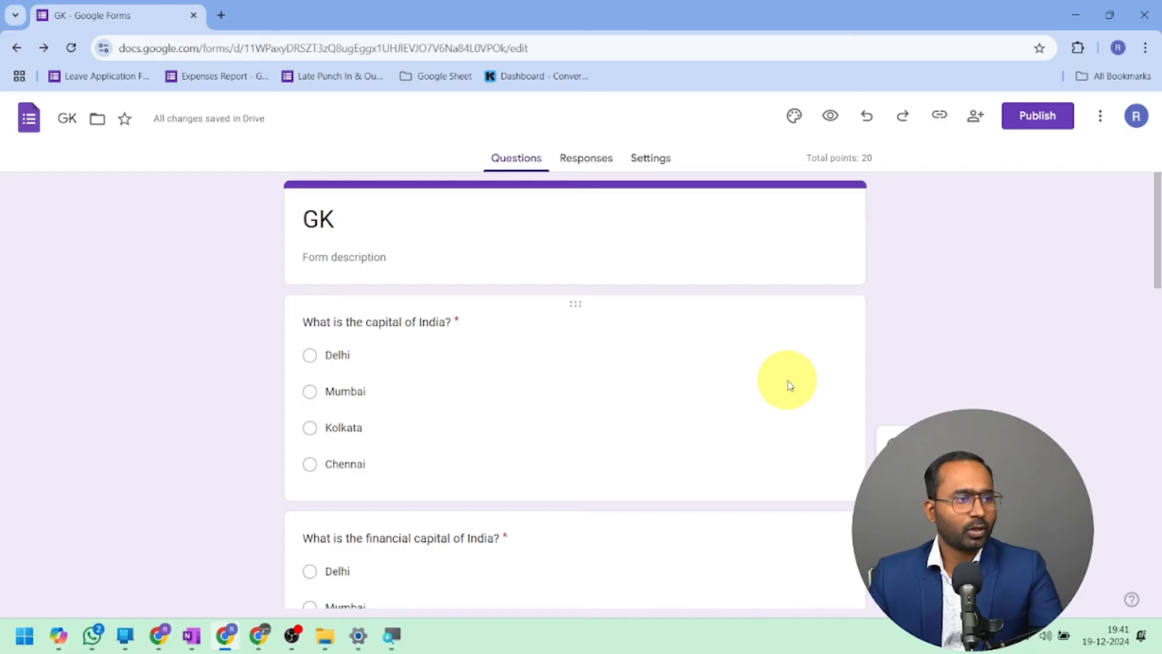
{"action": "left_click", "coordinate": [794, 118]}
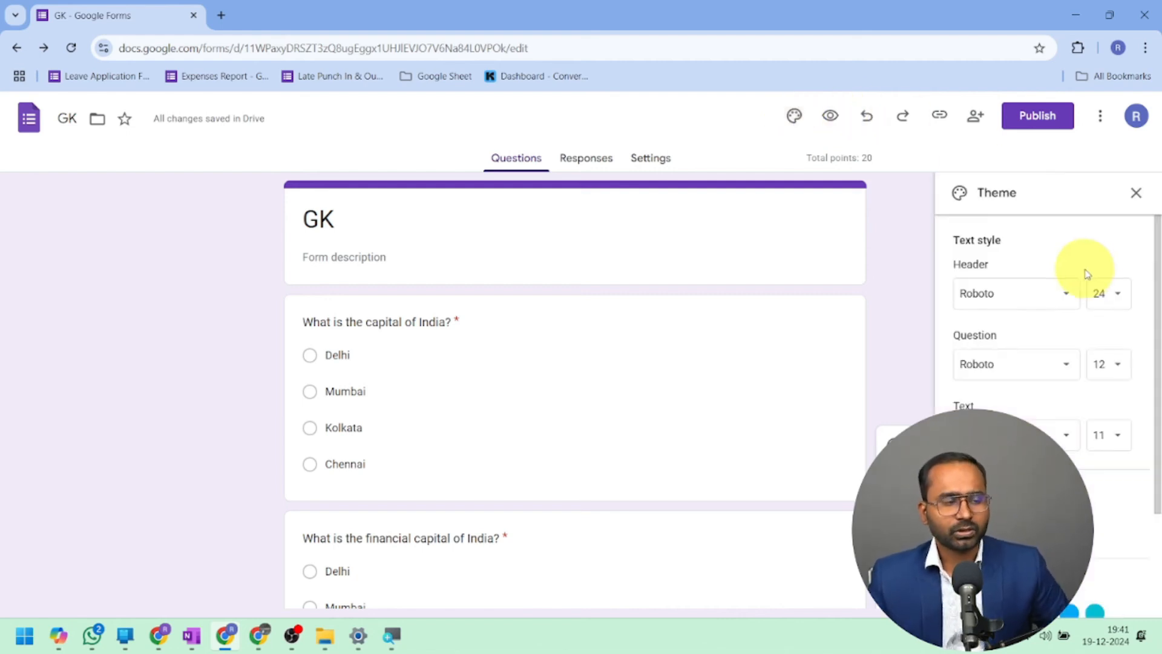
{"action": "left_click", "coordinate": [1063, 295]}
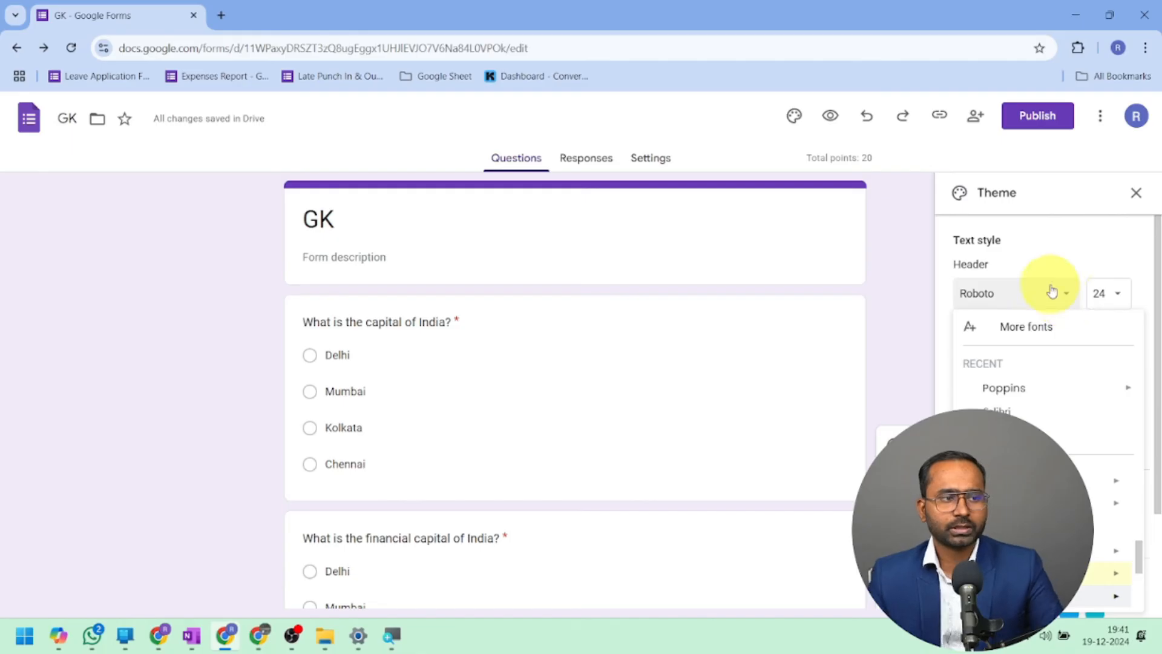
{"action": "left_click", "coordinate": [1058, 278]}
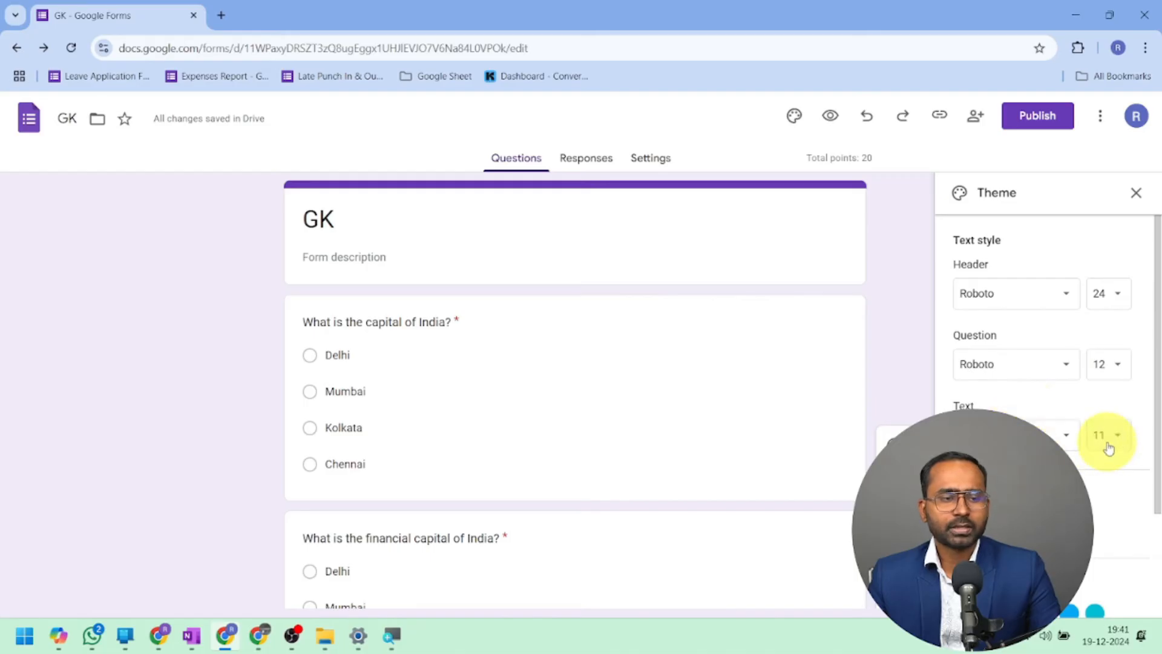
Step: Set the form's header image to the teal starry night-sky picture from the Work and School themes
{"action": "scroll", "coordinate": [1098, 416], "scroll_direction": "down", "scroll_amount": 2}
{"action": "scroll", "coordinate": [1099, 417], "scroll_direction": "down", "scroll_amount": 1}
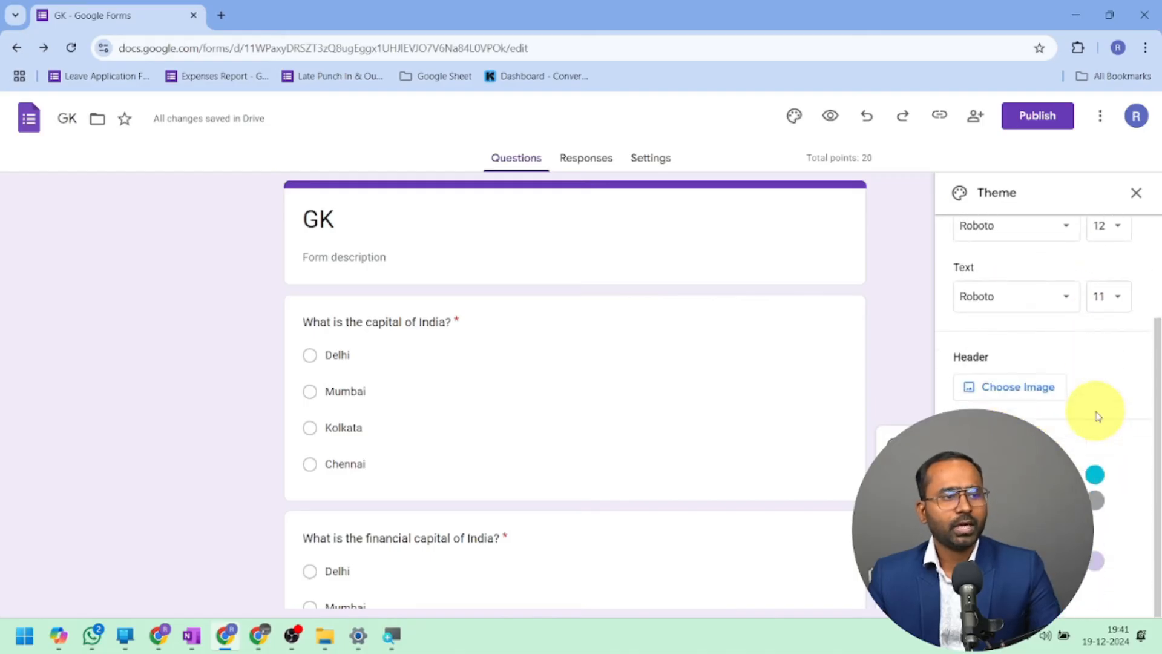
{"action": "left_click", "coordinate": [1012, 390]}
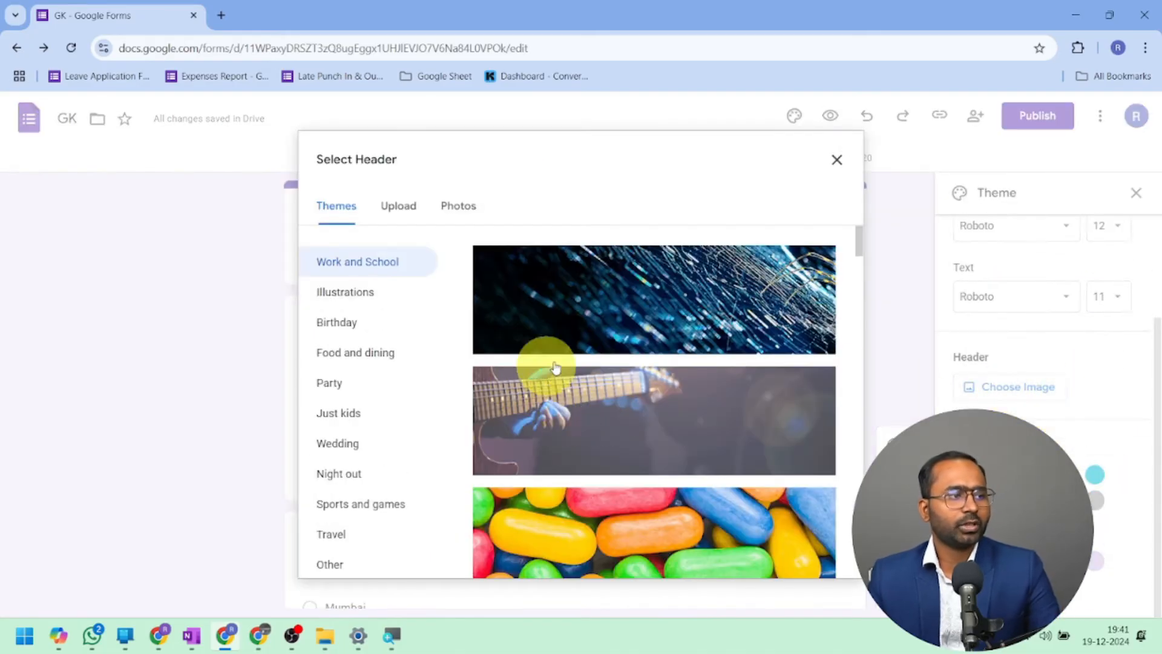
{"action": "scroll", "coordinate": [730, 418], "scroll_direction": "down", "scroll_amount": 2}
{"action": "scroll", "coordinate": [731, 417], "scroll_direction": "down", "scroll_amount": 15}
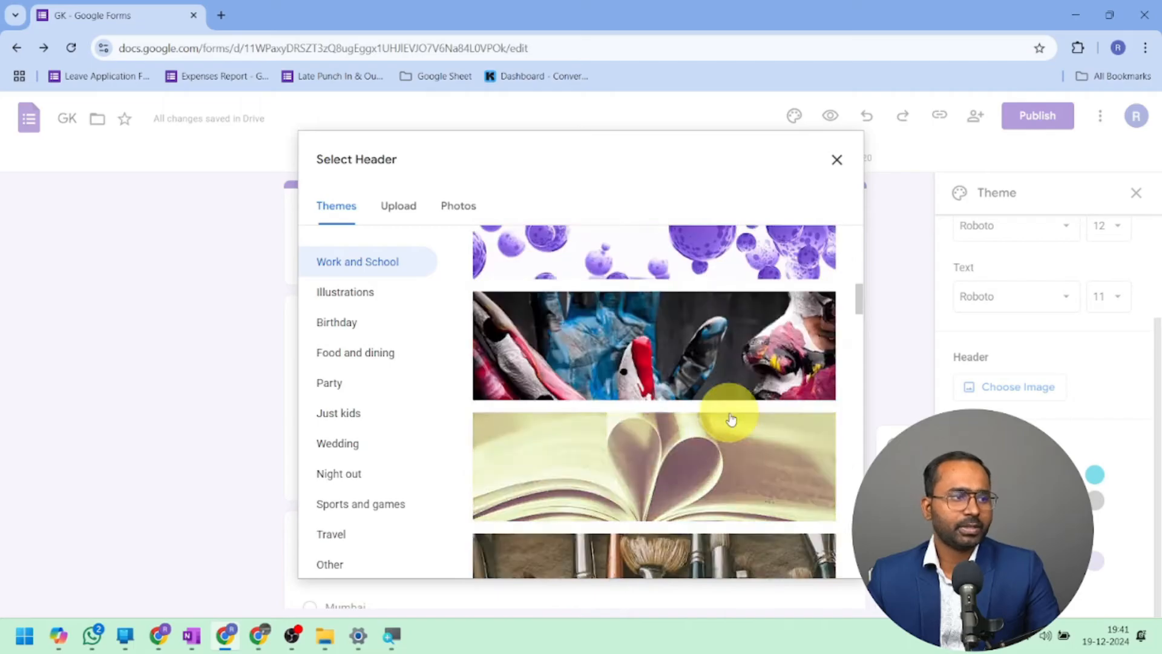
{"action": "scroll", "coordinate": [731, 417], "scroll_direction": "down", "scroll_amount": 10}
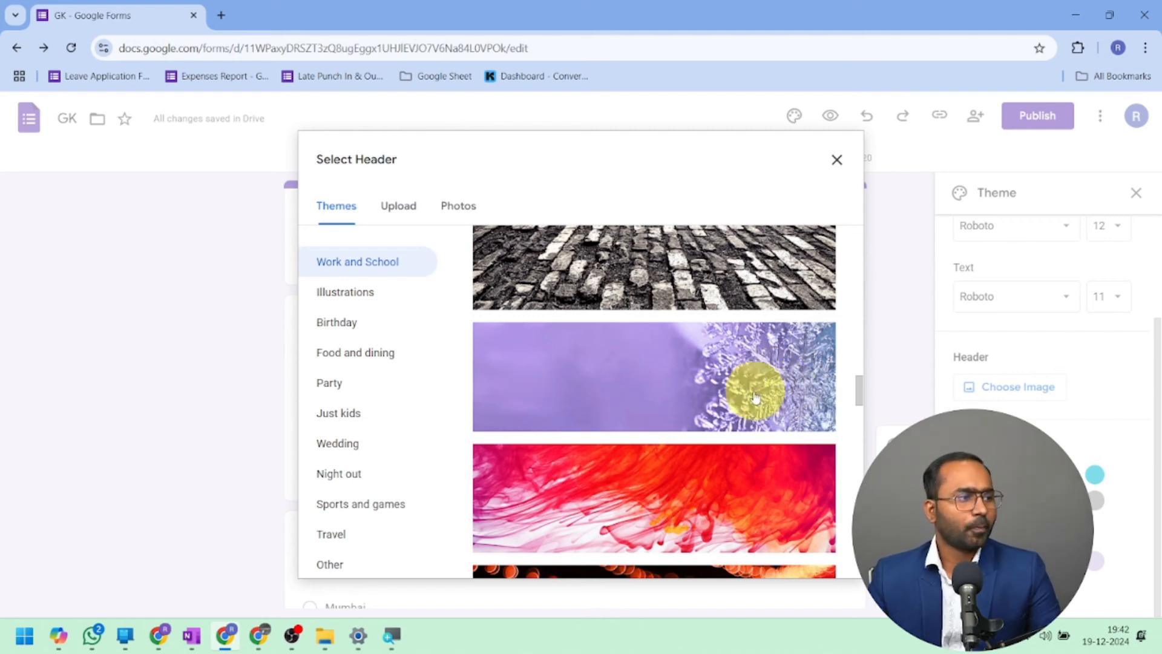
{"action": "scroll", "coordinate": [750, 390], "scroll_direction": "down", "scroll_amount": 5}
{"action": "left_click", "coordinate": [677, 394]}
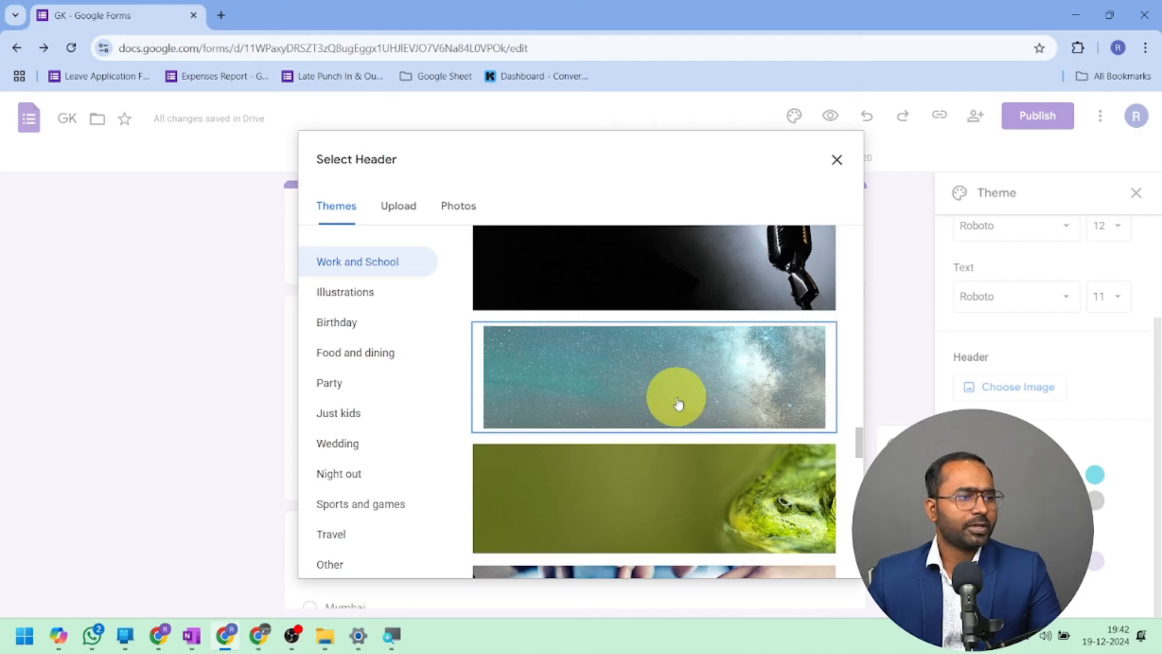
{"action": "left_click", "coordinate": [847, 562]}
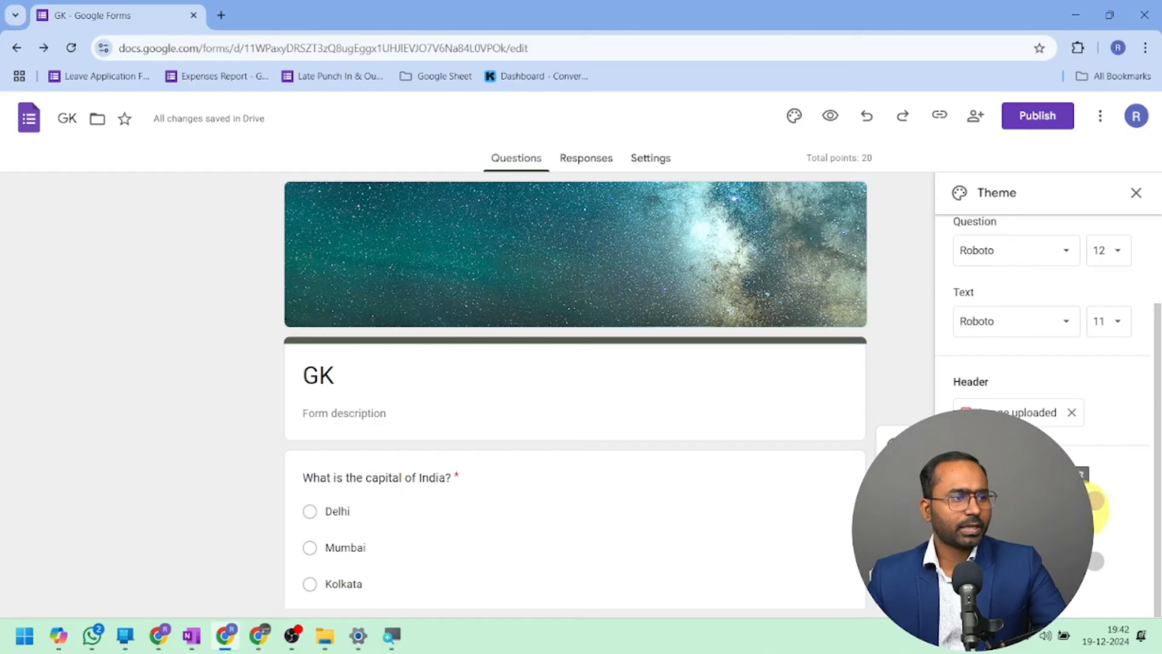
Step: Change the form's theme colour to cyan with a light cyan background
{"action": "scroll", "coordinate": [659, 415], "scroll_direction": "down", "scroll_amount": 5}
{"action": "scroll", "coordinate": [659, 415], "scroll_direction": "up", "scroll_amount": 5}
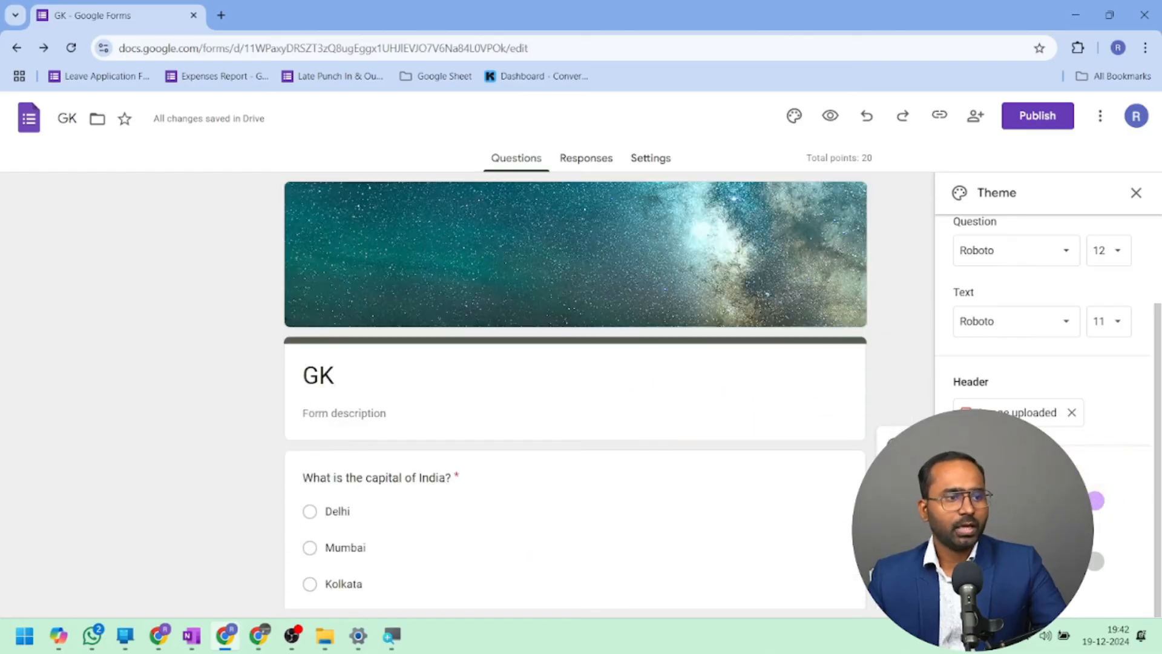
{"action": "left_click", "coordinate": [1096, 561]}
{"action": "left_click", "coordinate": [1093, 507]}
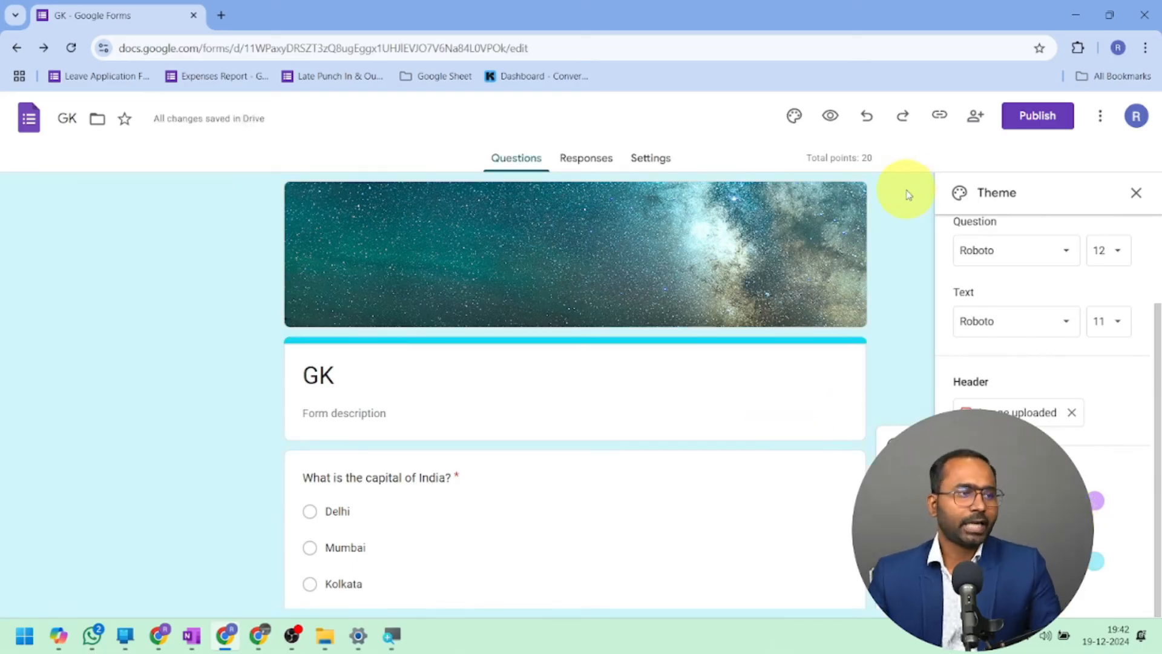
Step: Preview the quiz as a respondent, check the header, all questions and their points, and close the preview
{"action": "left_click", "coordinate": [831, 118]}
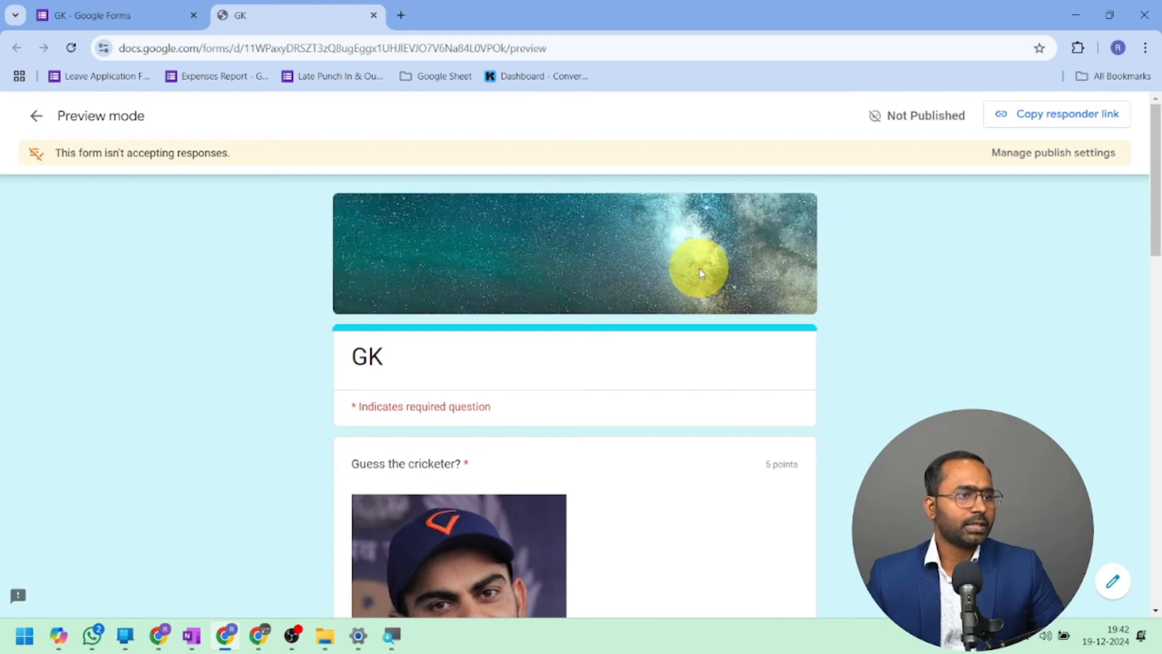
{"action": "scroll", "coordinate": [700, 272], "scroll_direction": "down", "scroll_amount": 10}
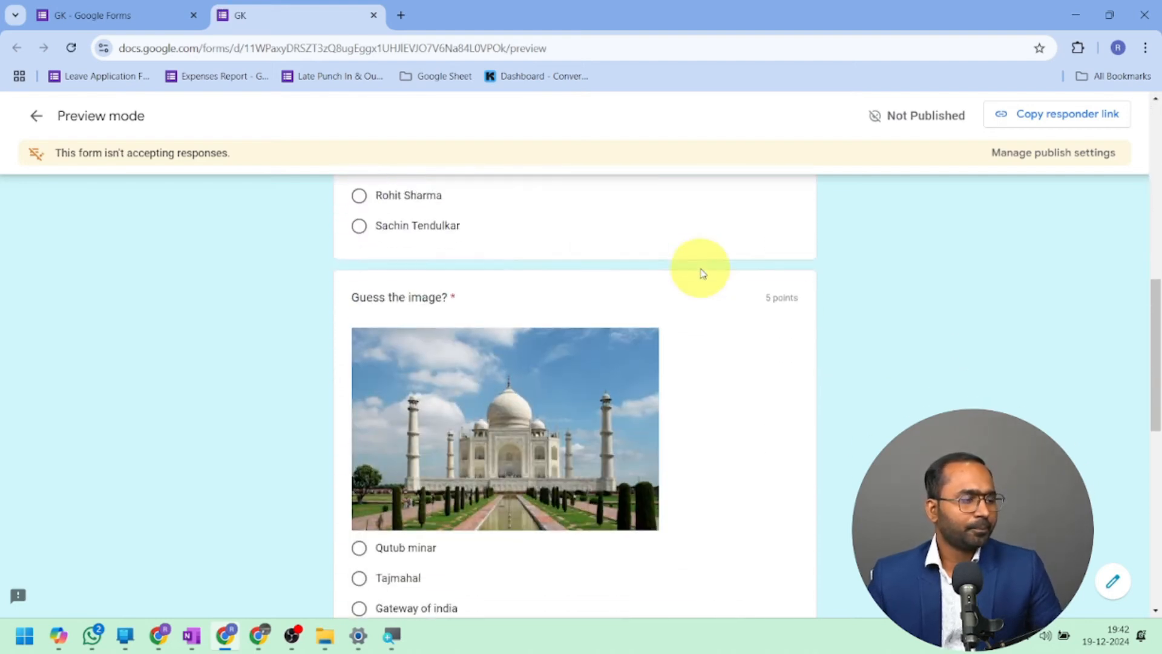
{"action": "scroll", "coordinate": [700, 273], "scroll_direction": "down", "scroll_amount": 10}
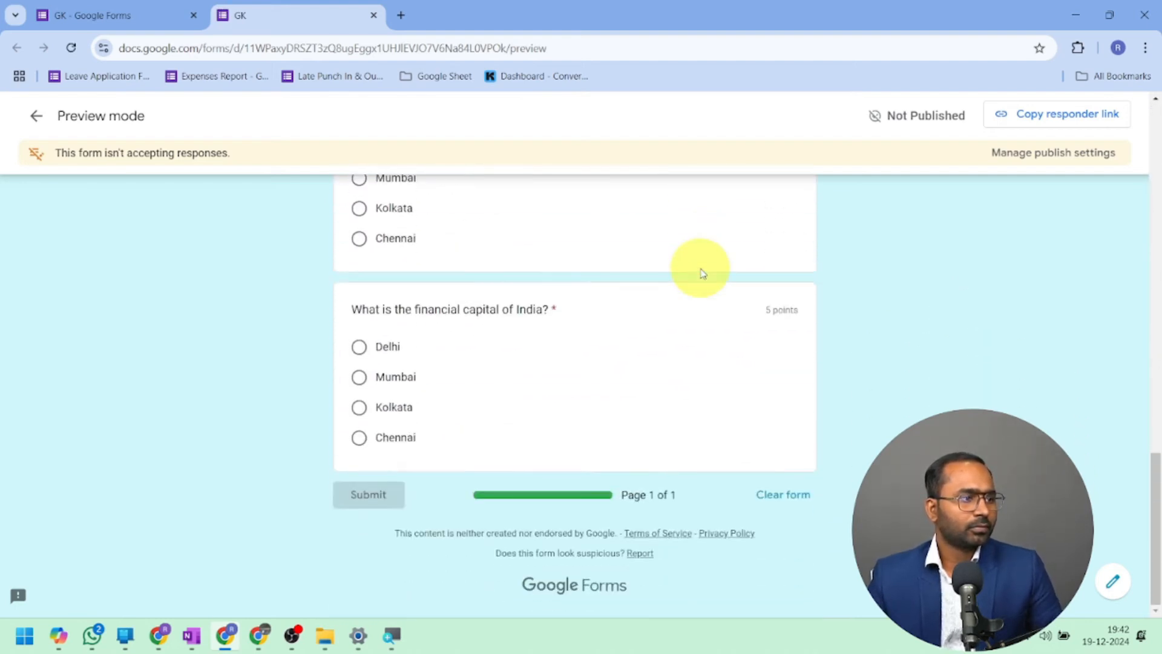
{"action": "scroll", "coordinate": [700, 272], "scroll_direction": "up", "scroll_amount": 10}
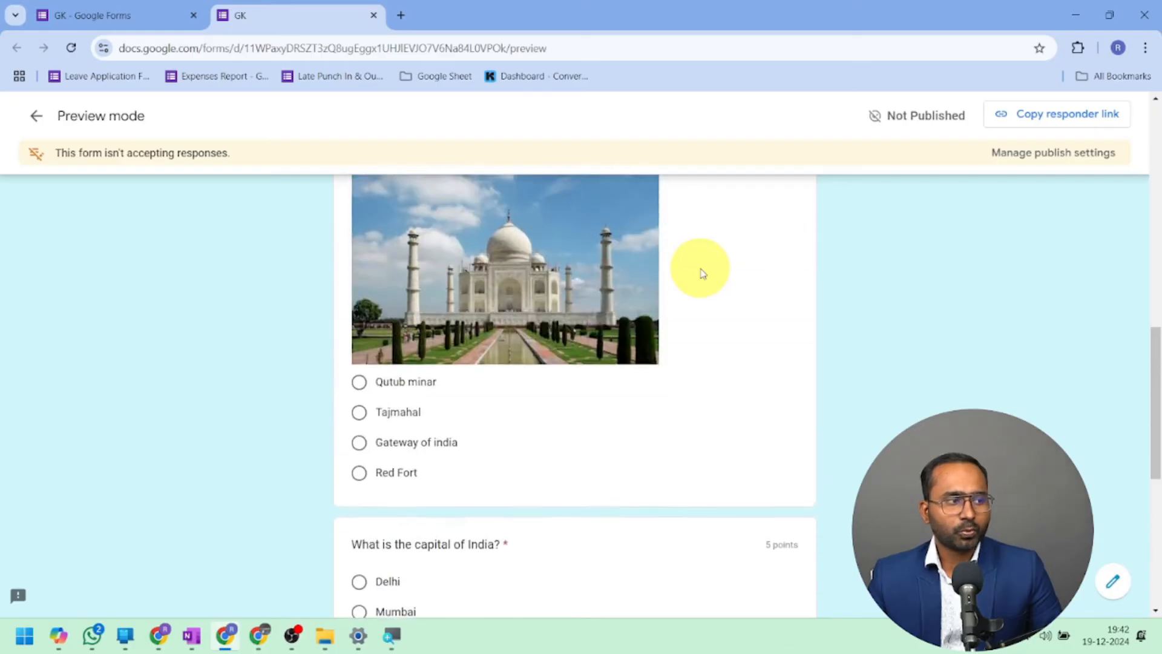
{"action": "scroll", "coordinate": [700, 272], "scroll_direction": "down", "scroll_amount": 8}
{"action": "scroll", "coordinate": [701, 272], "scroll_direction": "up", "scroll_amount": 8}
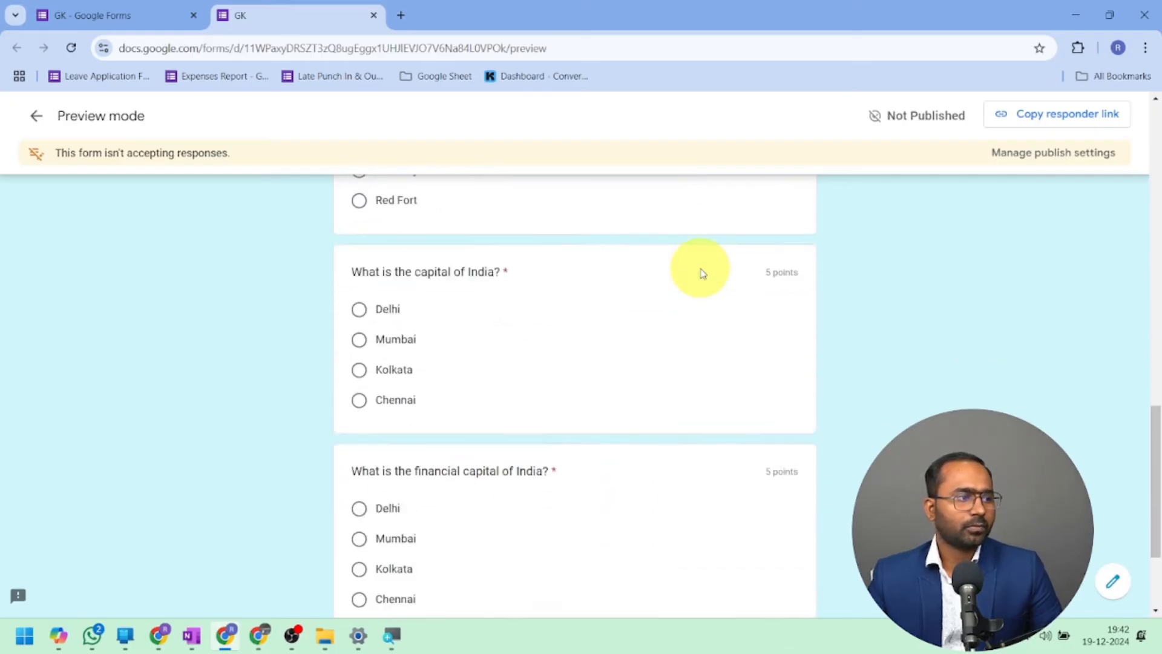
{"action": "scroll", "coordinate": [700, 273], "scroll_direction": "up", "scroll_amount": 9}
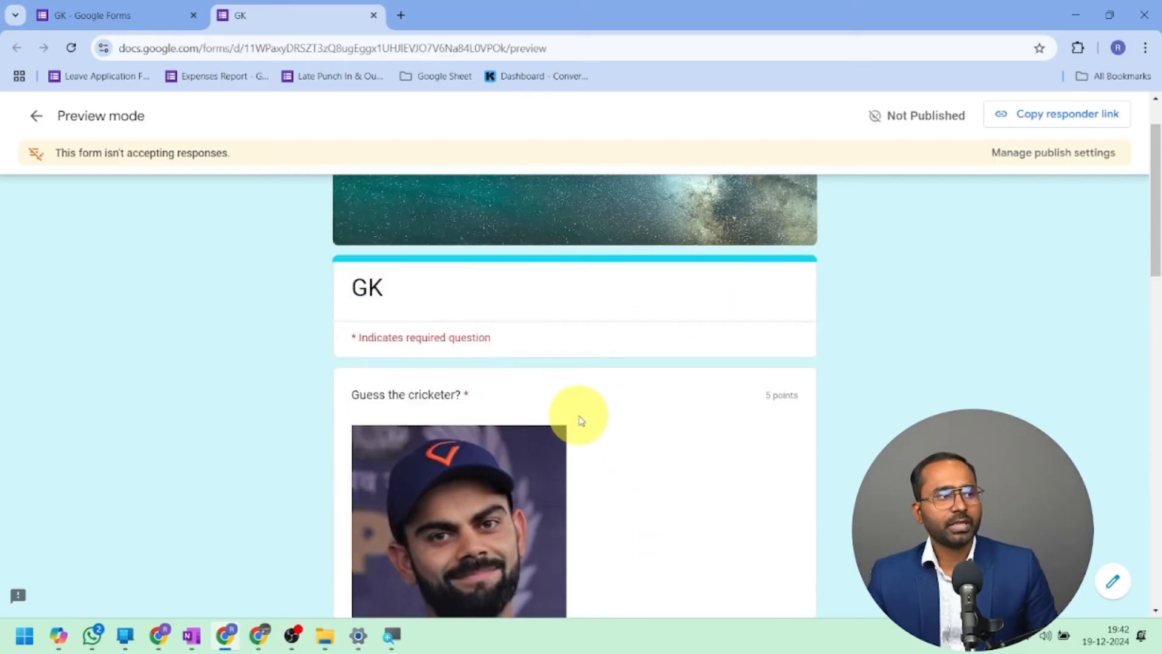
{"action": "scroll", "coordinate": [682, 412], "scroll_direction": "down", "scroll_amount": 10}
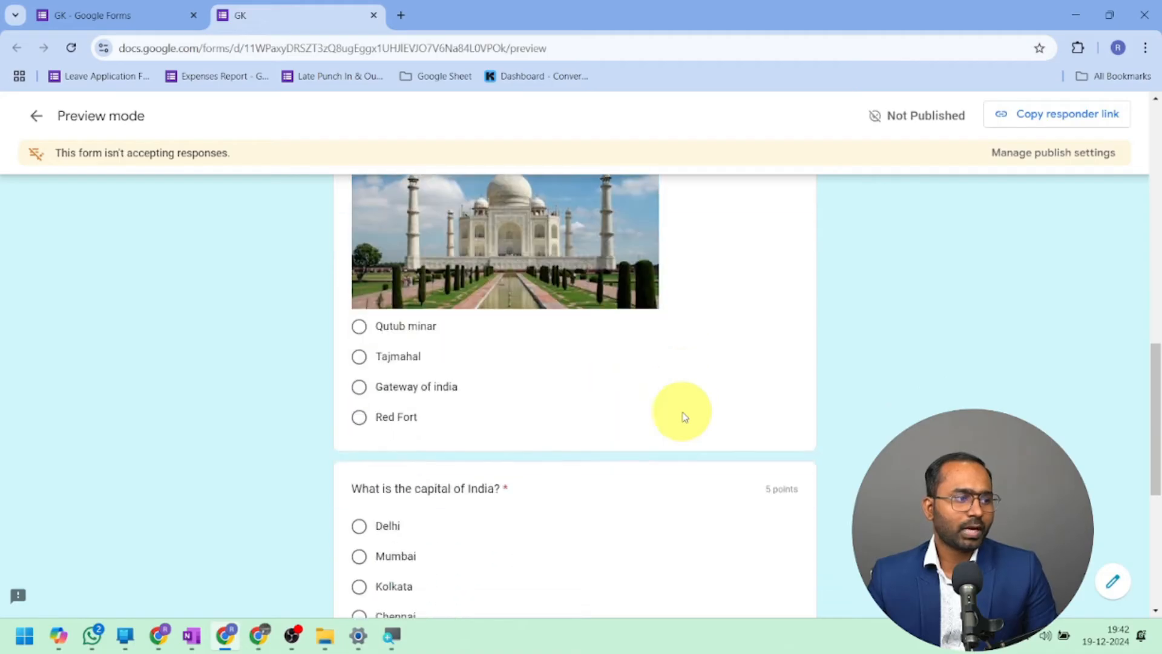
{"action": "scroll", "coordinate": [684, 416], "scroll_direction": "up", "scroll_amount": 10}
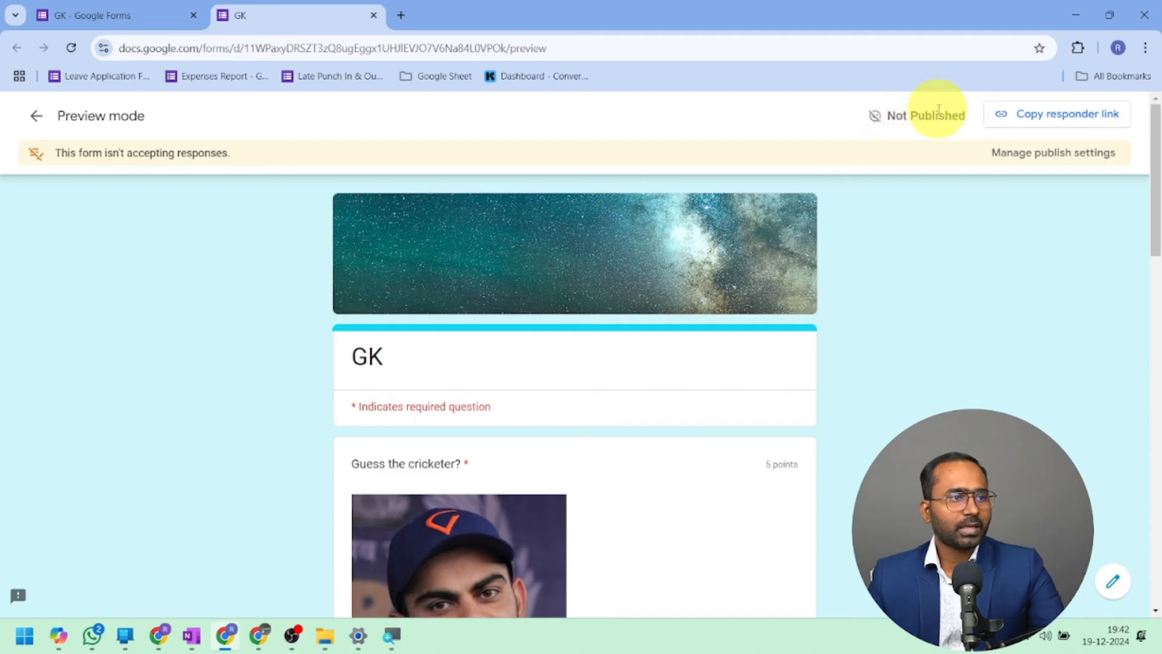
{"action": "middle_click", "coordinate": [325, 6]}
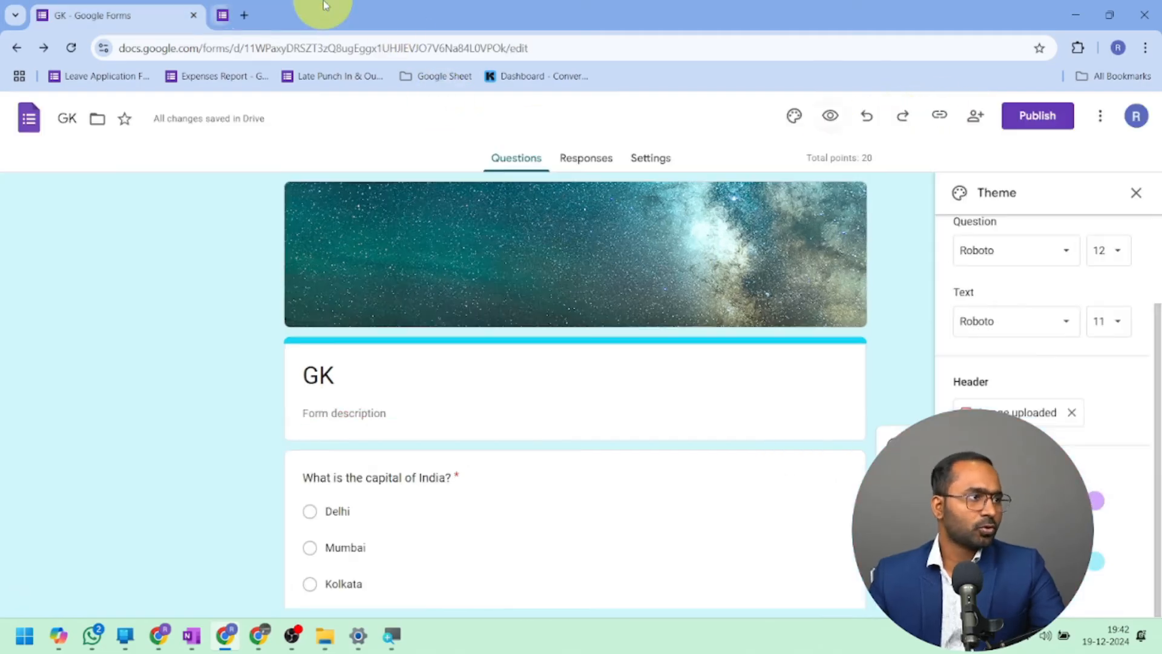
Step: Link the form's responses to a new spreadsheet named GK (Responses) and close the created sheet
{"action": "left_click", "coordinate": [587, 158]}
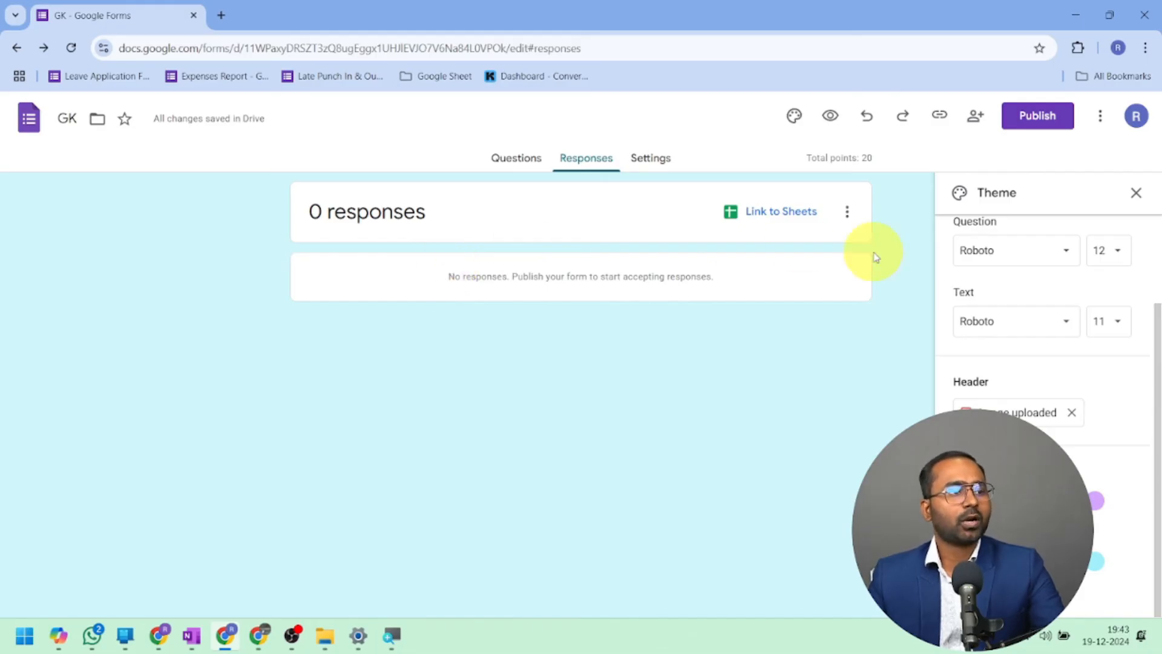
{"action": "left_click", "coordinate": [775, 218]}
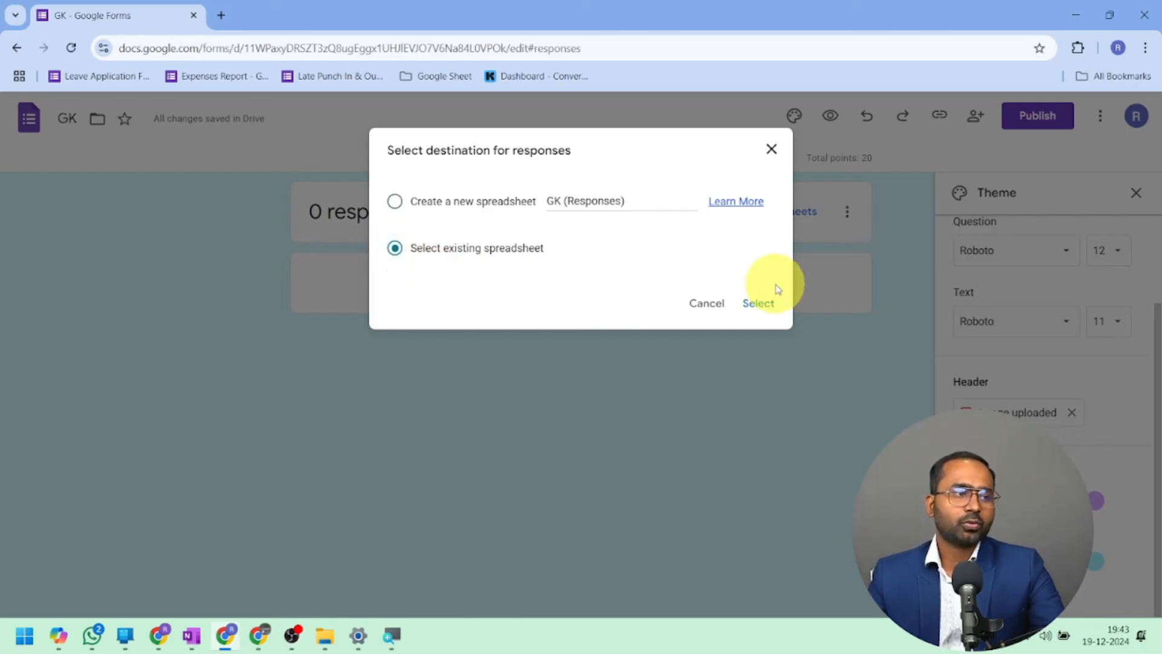
{"action": "left_click", "coordinate": [769, 305]}
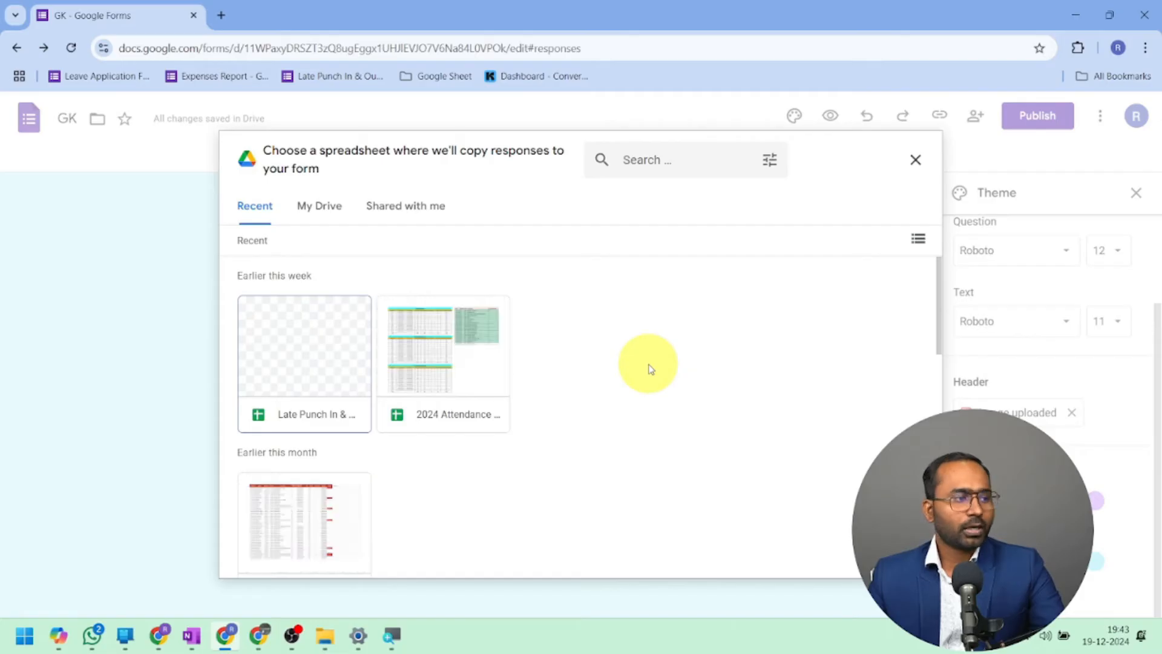
{"action": "scroll", "coordinate": [449, 393], "scroll_direction": "down", "scroll_amount": 10}
{"action": "scroll", "coordinate": [449, 392], "scroll_direction": "up", "scroll_amount": 10}
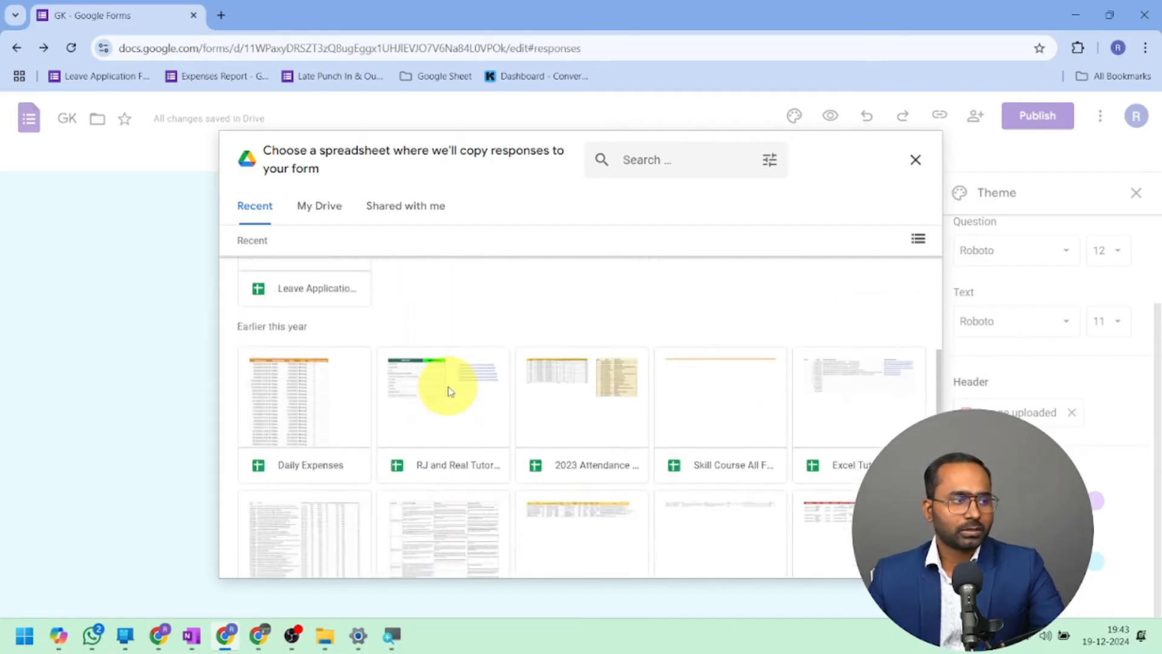
{"action": "left_click", "coordinate": [914, 160]}
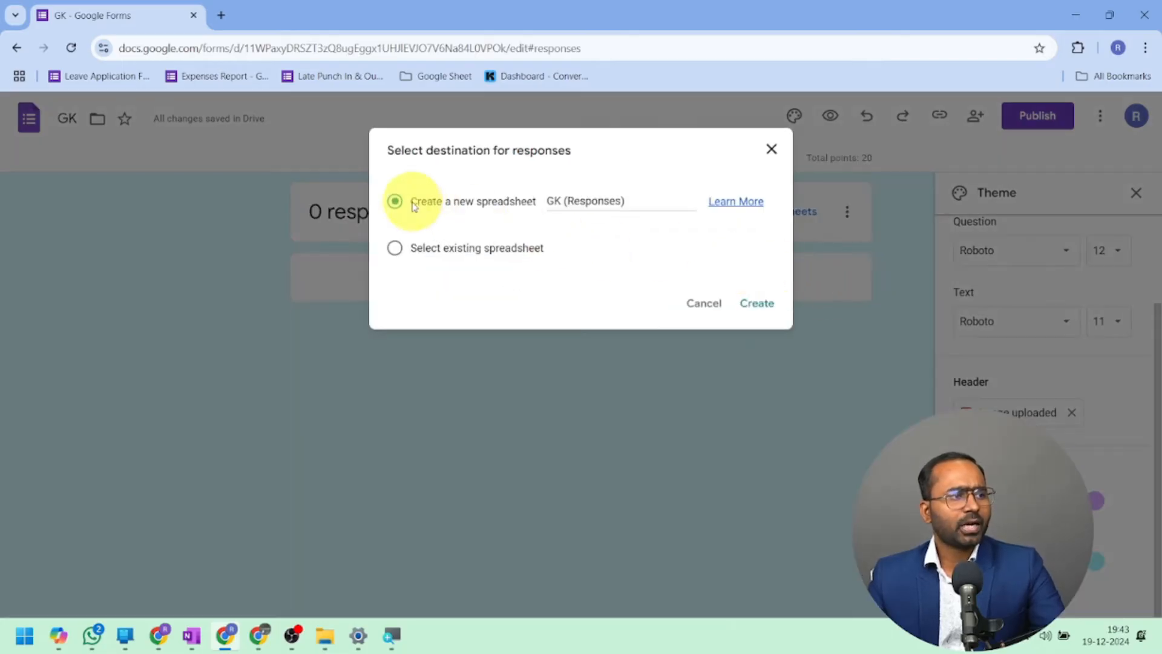
{"action": "left_click", "coordinate": [758, 304]}
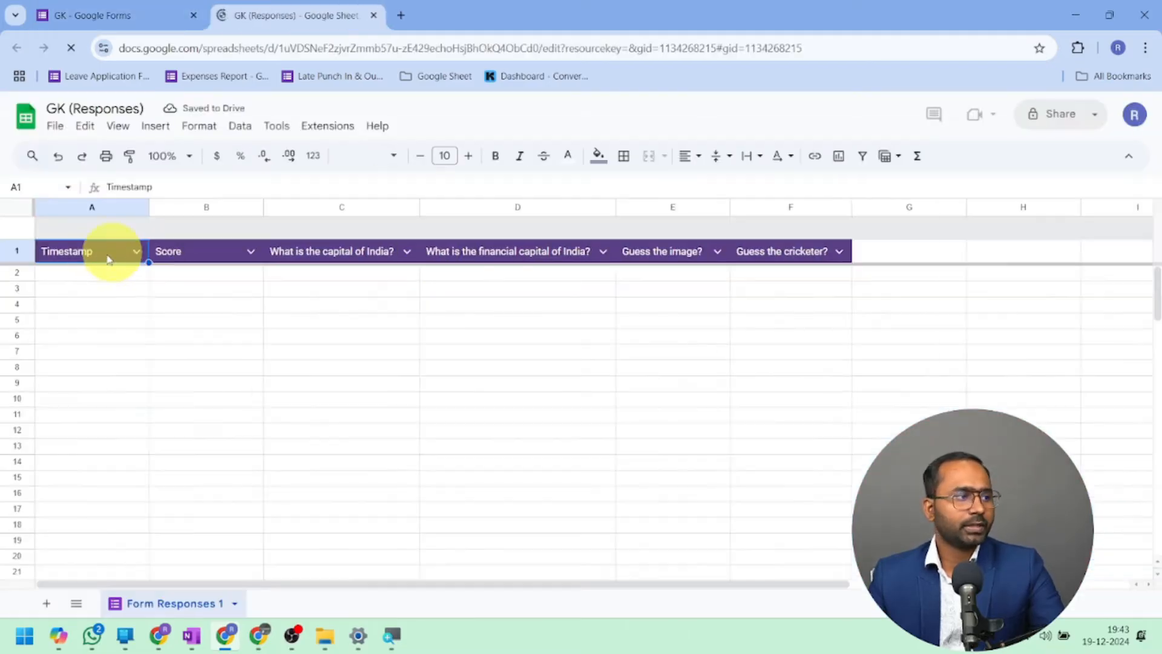
{"action": "middle_click", "coordinate": [304, 5]}
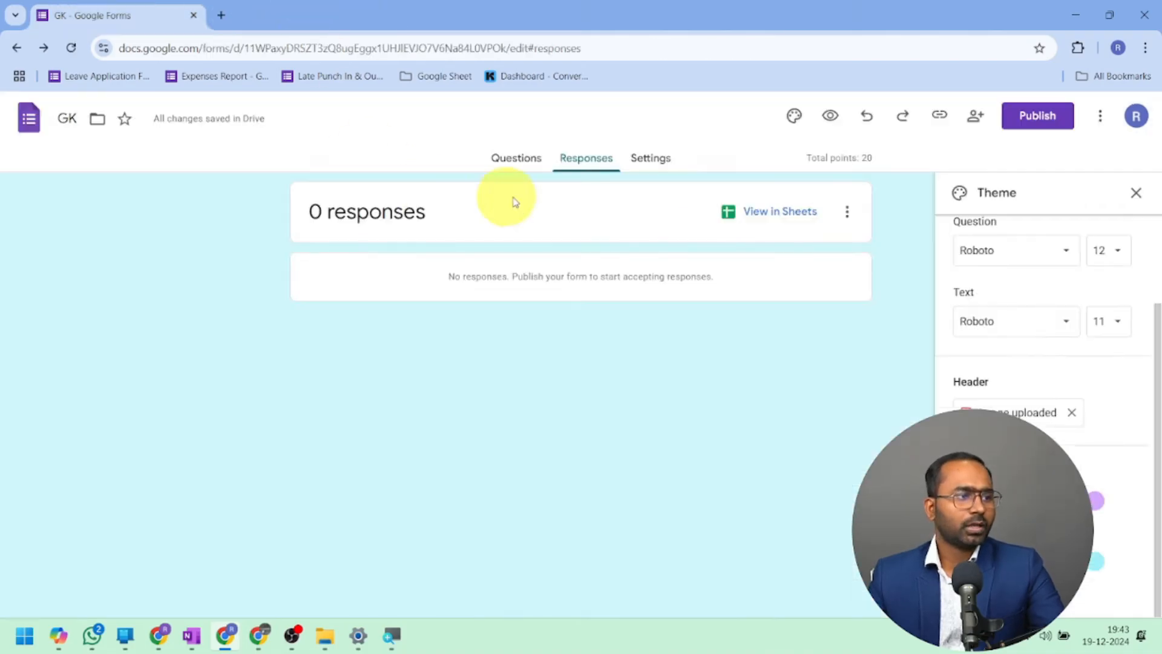
Step: Set the quiz's email address collection to Responder input in the response settings
{"action": "left_click", "coordinate": [656, 159]}
{"action": "scroll", "coordinate": [644, 311], "scroll_direction": "down", "scroll_amount": 6}
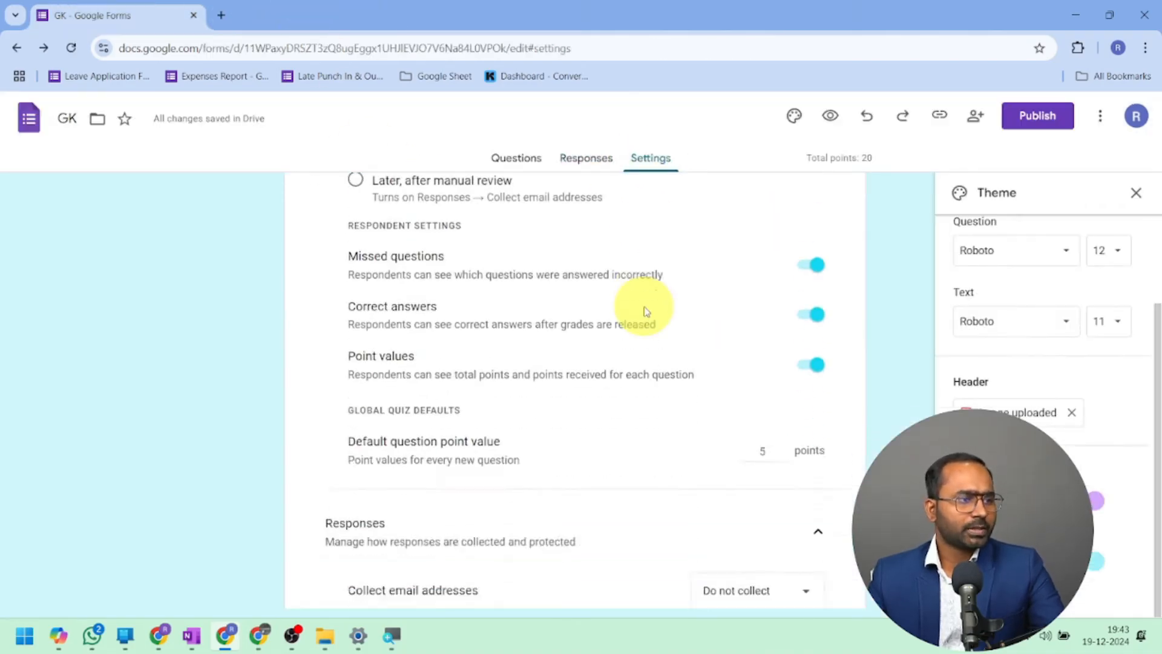
{"action": "scroll", "coordinate": [644, 311], "scroll_direction": "down", "scroll_amount": 3}
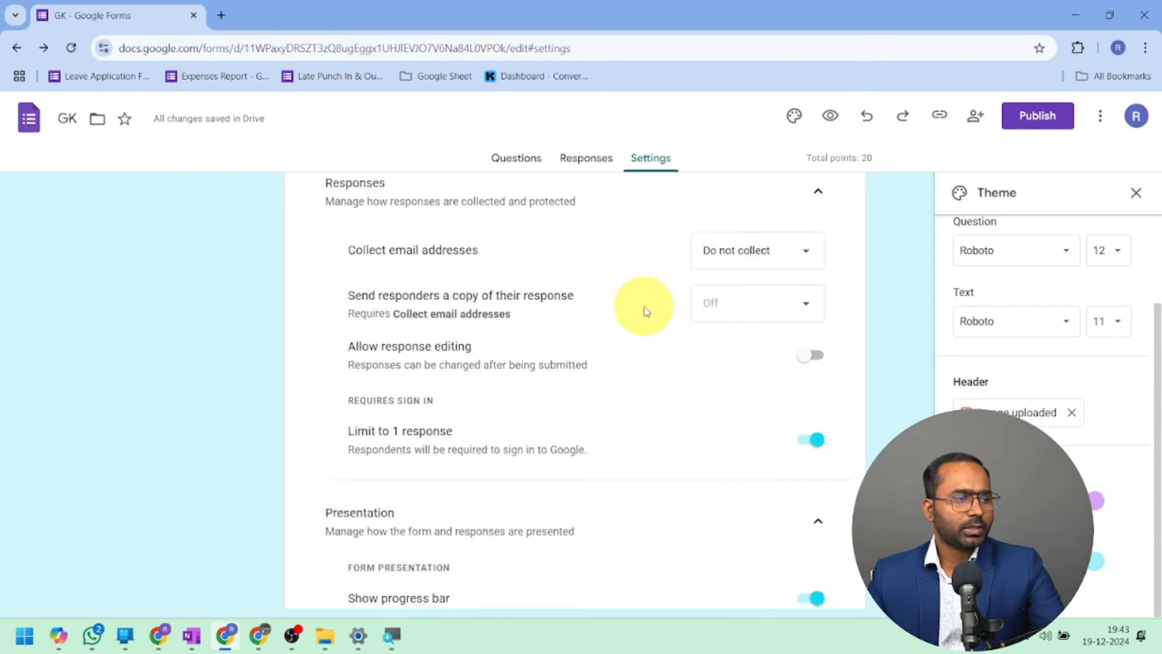
{"action": "scroll", "coordinate": [646, 310], "scroll_direction": "down", "scroll_amount": 4}
{"action": "scroll", "coordinate": [646, 309], "scroll_direction": "up", "scroll_amount": 7}
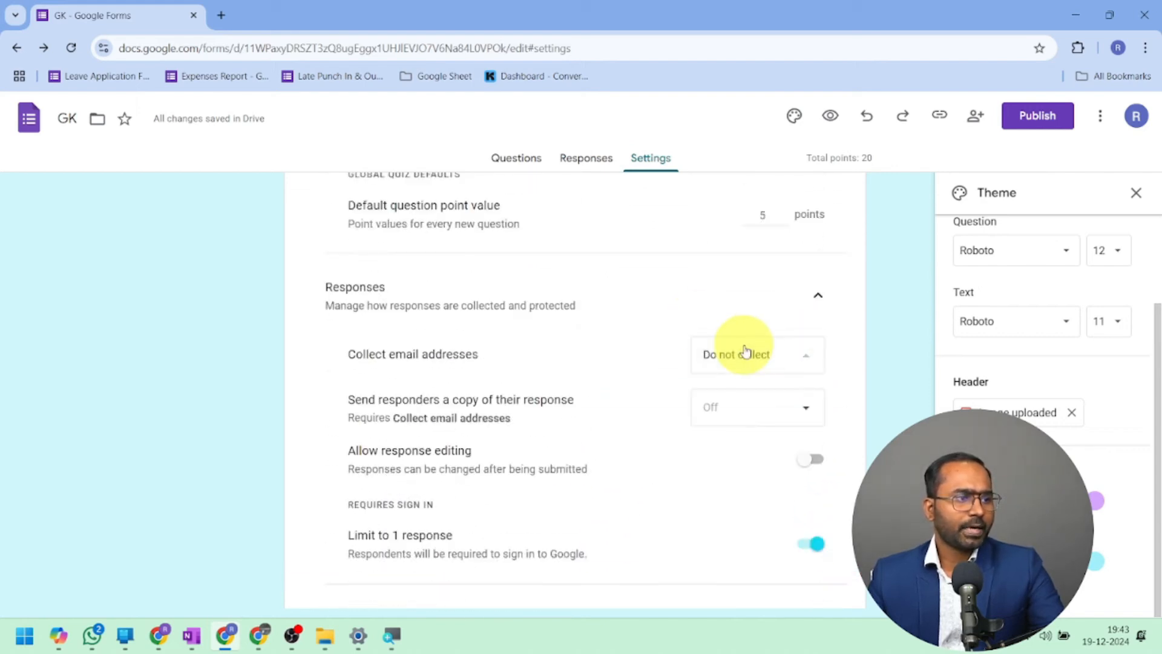
{"action": "left_click", "coordinate": [744, 351]}
{"action": "left_click", "coordinate": [758, 436]}
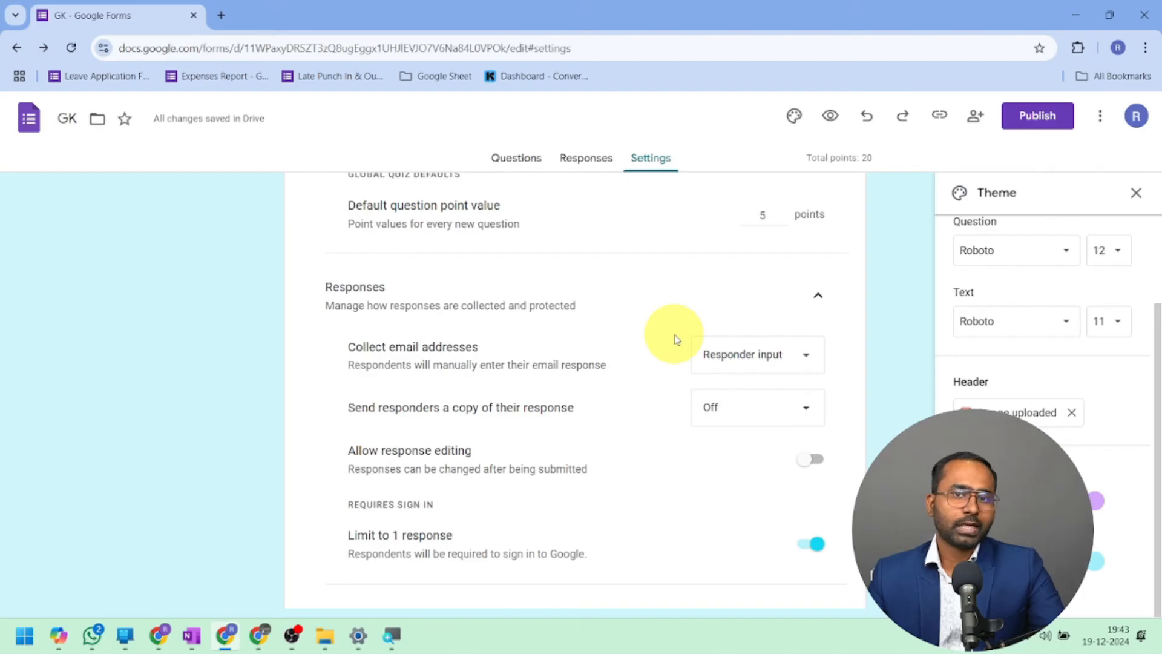
Step: Publish the form with responders left as Anyone with the link, and dismiss the response management tip
{"action": "scroll", "coordinate": [874, 305], "scroll_direction": "down", "scroll_amount": 10}
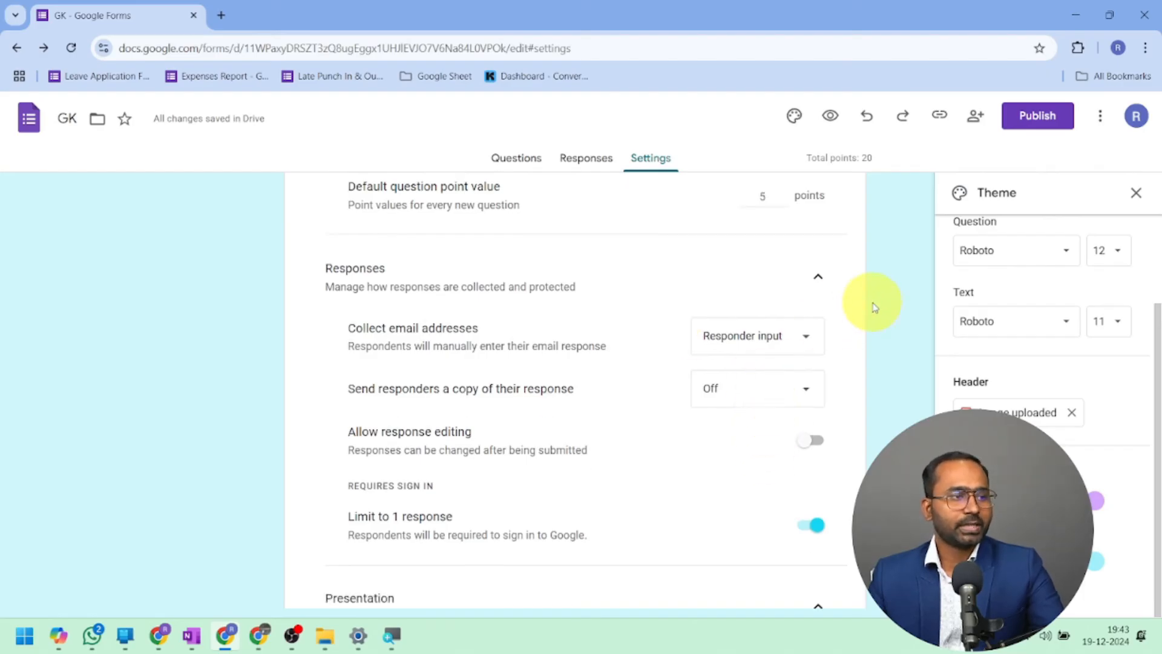
{"action": "scroll", "coordinate": [874, 306], "scroll_direction": "down", "scroll_amount": 3}
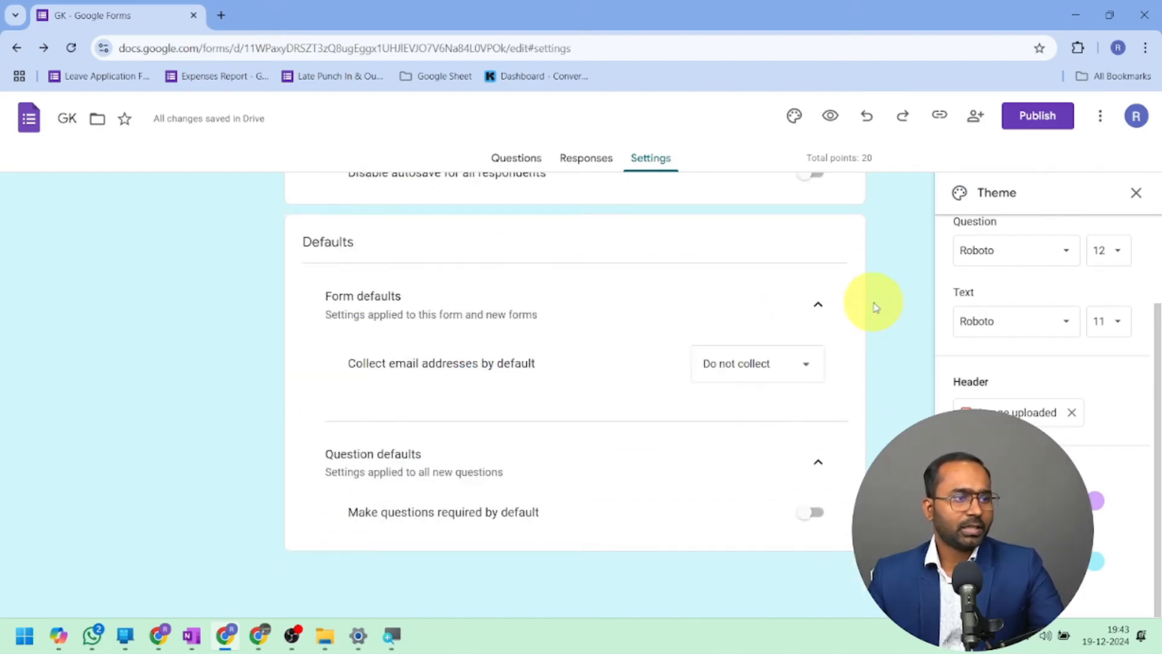
{"action": "left_click", "coordinate": [1055, 128]}
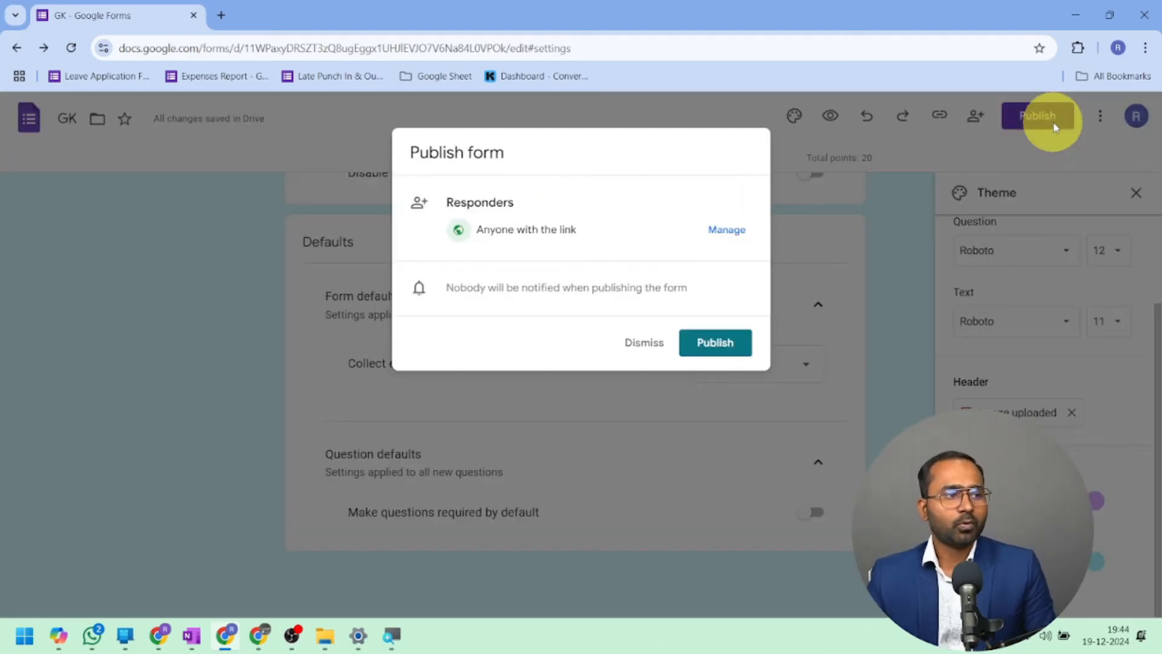
{"action": "left_click", "coordinate": [725, 345]}
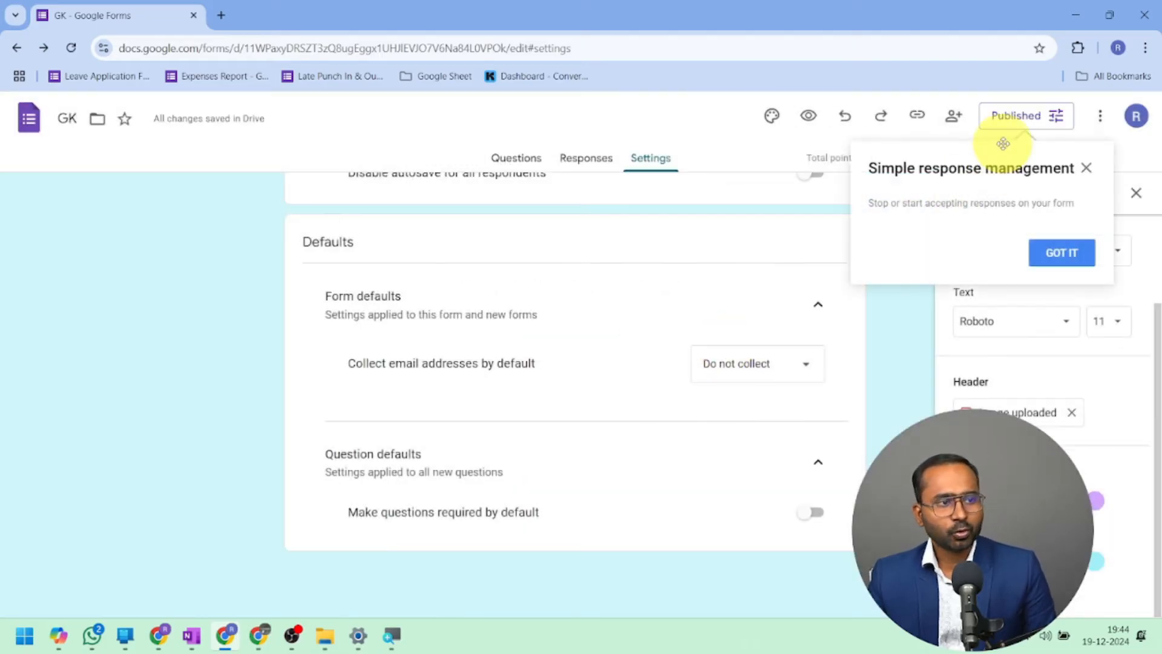
{"action": "left_click", "coordinate": [1059, 257]}
Step: Copy the shortened responder link from the published options and save those options
{"action": "left_click", "coordinate": [1059, 115]}
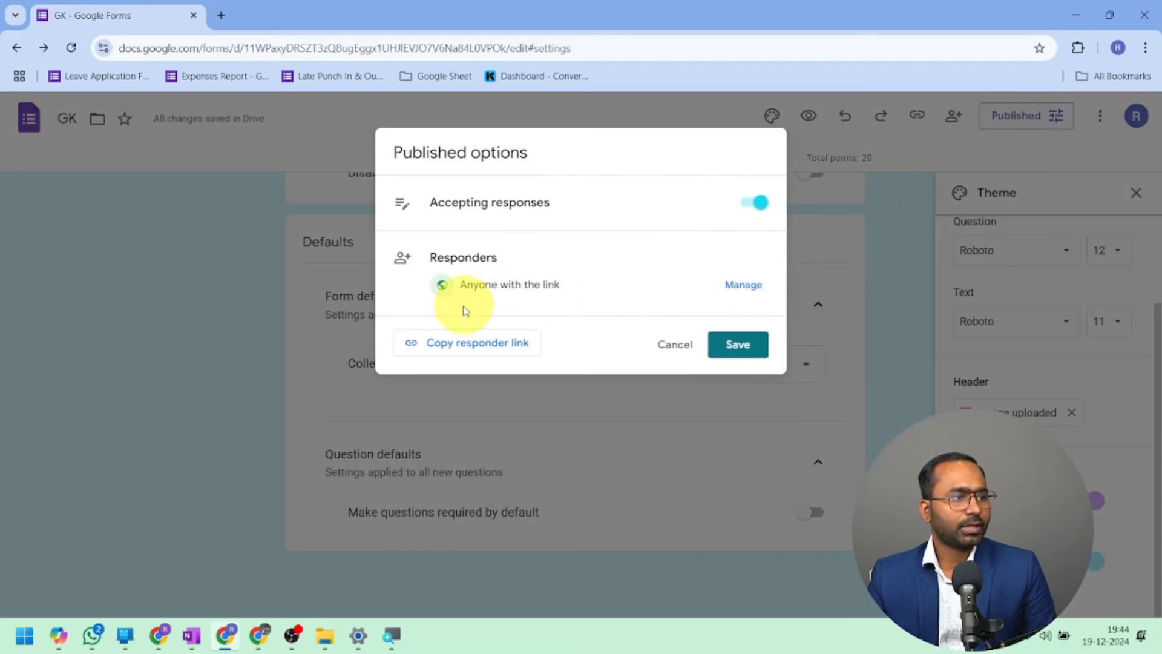
{"action": "left_click", "coordinate": [462, 354]}
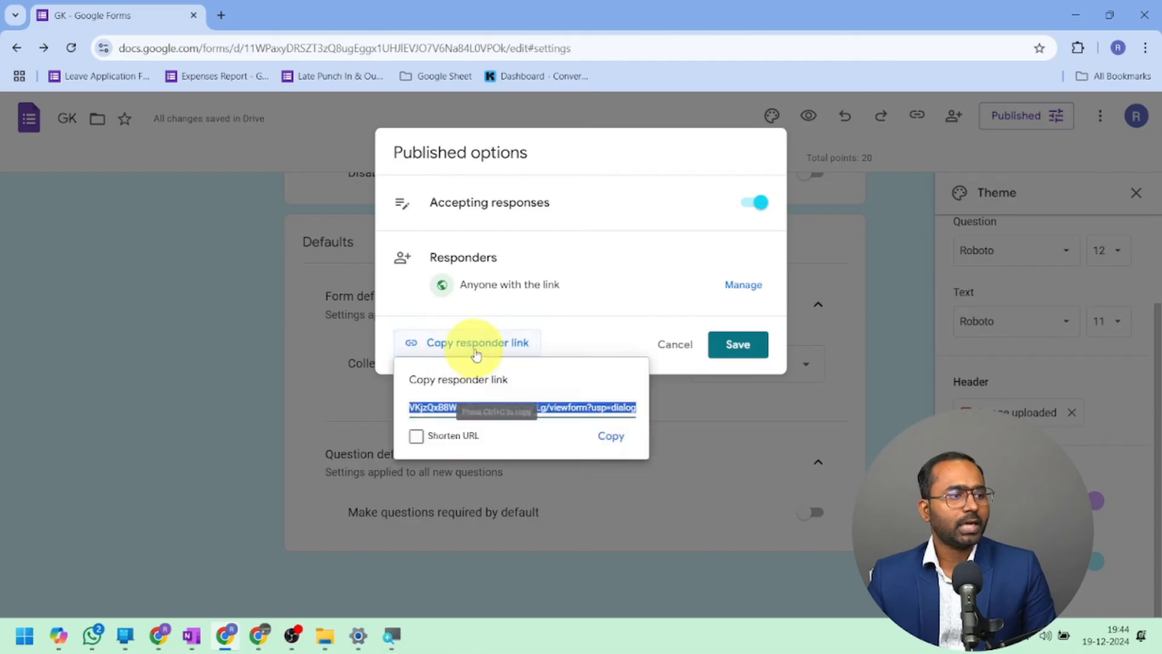
{"action": "left_click", "coordinate": [416, 437]}
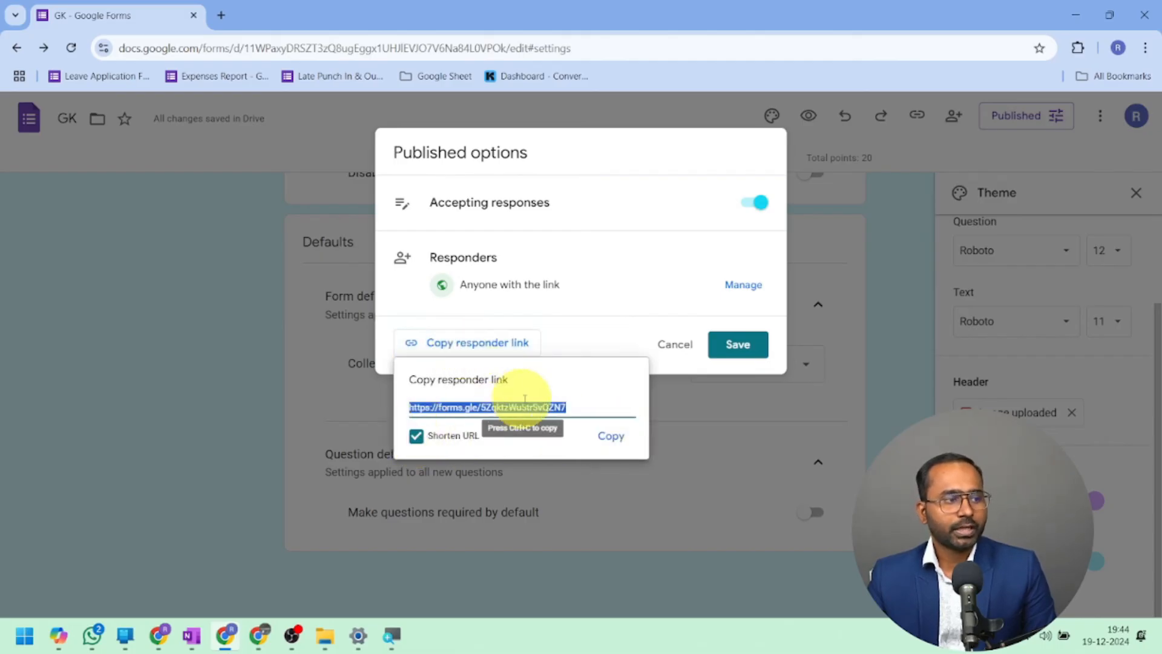
{"action": "left_click", "coordinate": [610, 437]}
{"action": "left_click", "coordinate": [754, 347]}
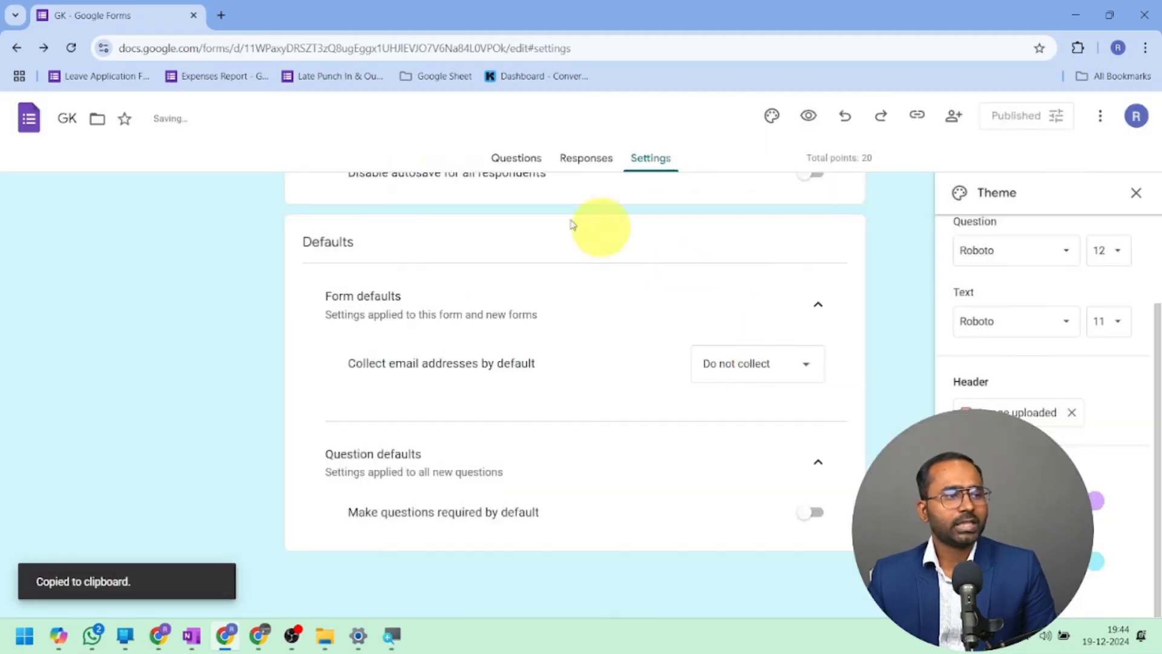
Step: Open the copied responder link in a new browser tab
{"action": "left_click", "coordinate": [223, 16]}
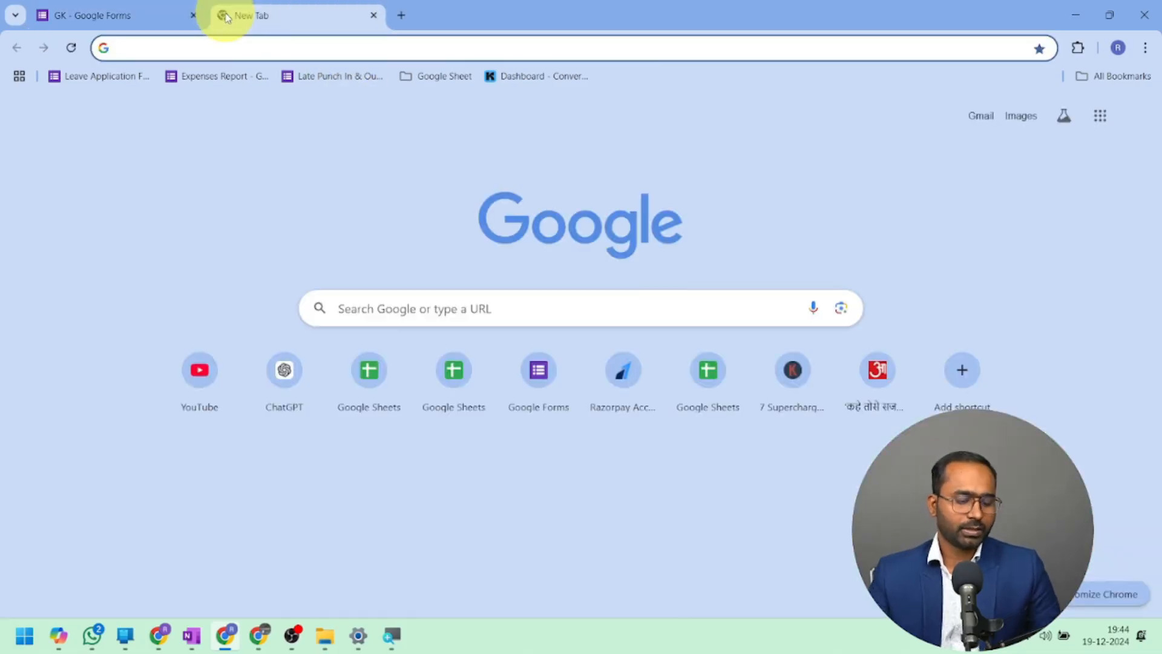
{"action": "key", "text": "ctrl+v"}
{"action": "key", "text": "Return"}
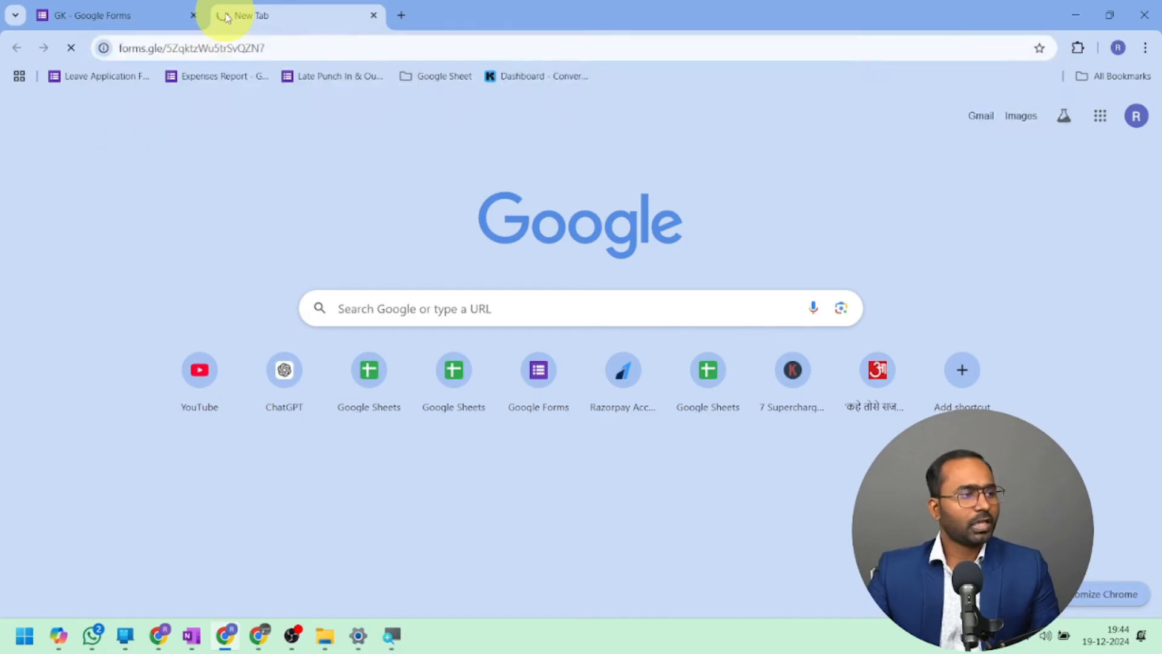
Step: Enter the respondent's email, then answer Mumbai for the financial capital and Virat Kohli for the cricketer question
{"action": "scroll", "coordinate": [454, 242], "scroll_direction": "down", "scroll_amount": 1}
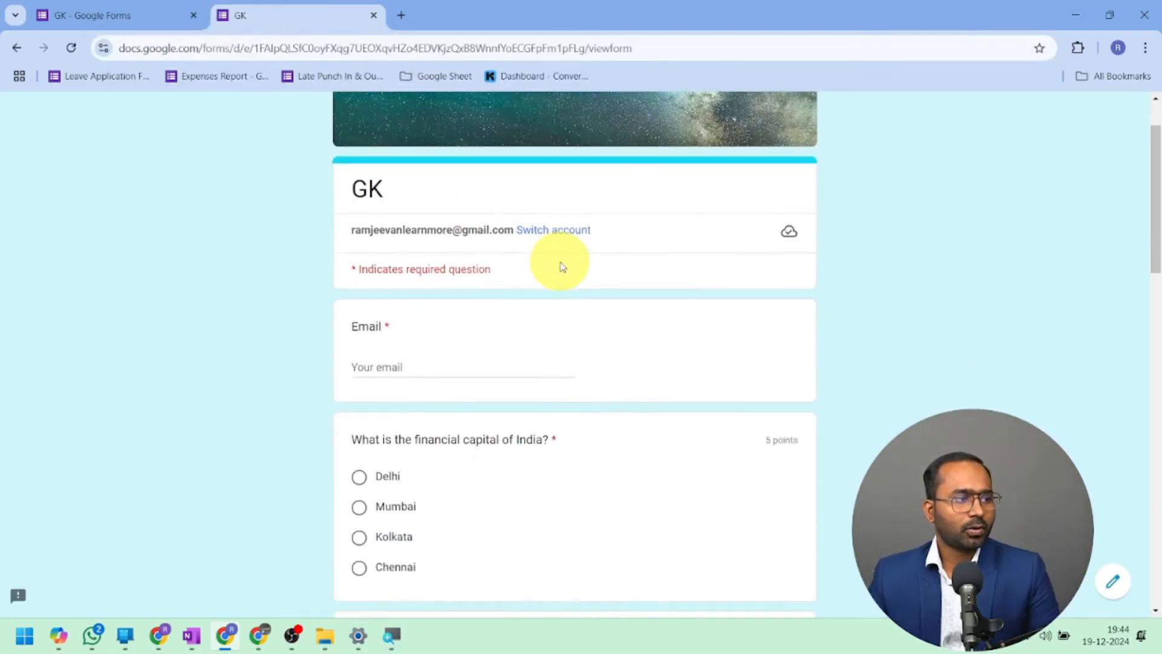
{"action": "left_click", "coordinate": [391, 367]}
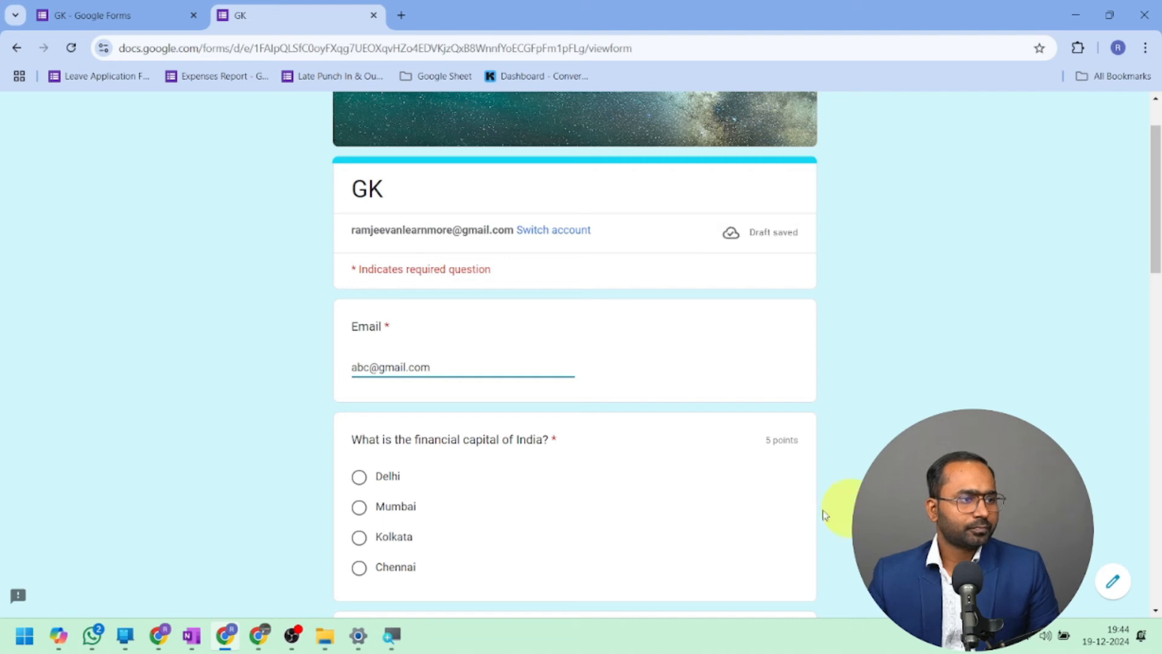
{"action": "scroll", "coordinate": [656, 358], "scroll_direction": "down", "scroll_amount": 4}
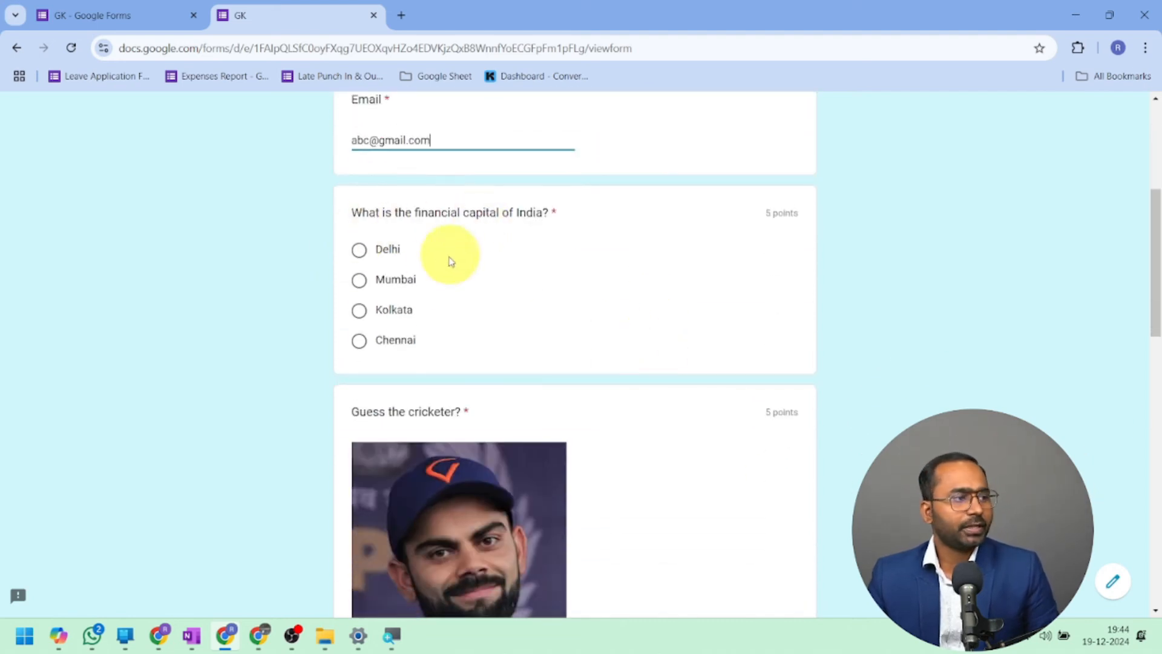
{"action": "left_click", "coordinate": [361, 281]}
{"action": "scroll", "coordinate": [544, 236], "scroll_direction": "down", "scroll_amount": 3}
{"action": "scroll", "coordinate": [544, 272], "scroll_direction": "down", "scroll_amount": 3}
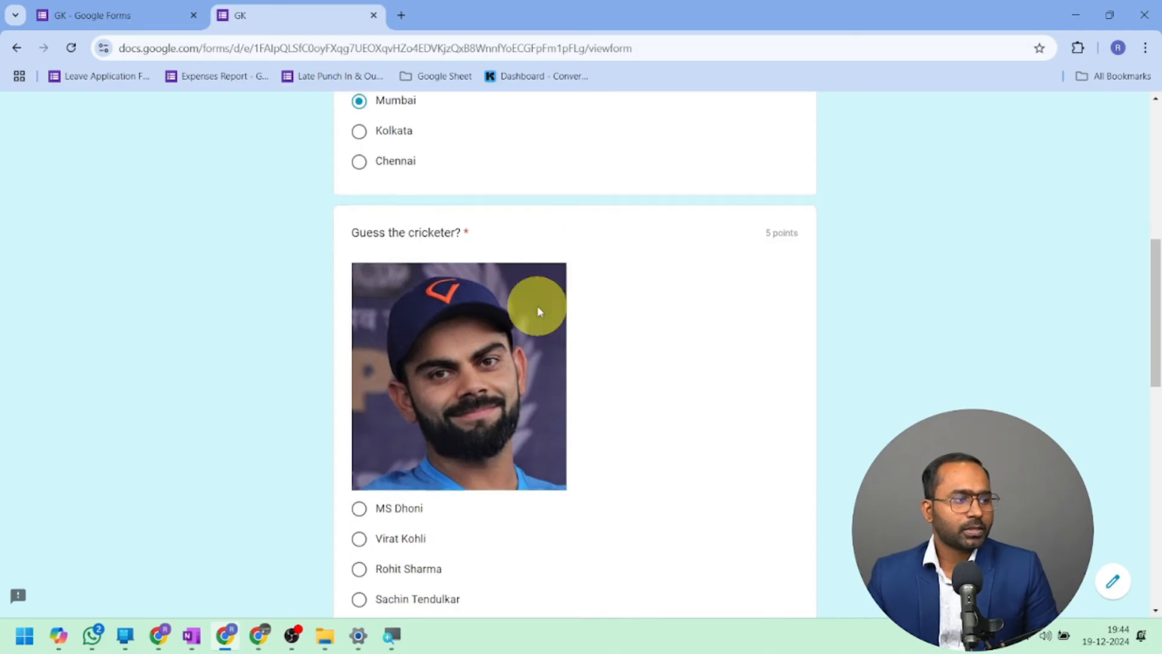
{"action": "left_click", "coordinate": [361, 416]}
Step: Answer Mumbai for the capital of India and Tajmahal for the image question, and submit the quiz
{"action": "scroll", "coordinate": [439, 348], "scroll_direction": "down", "scroll_amount": 5}
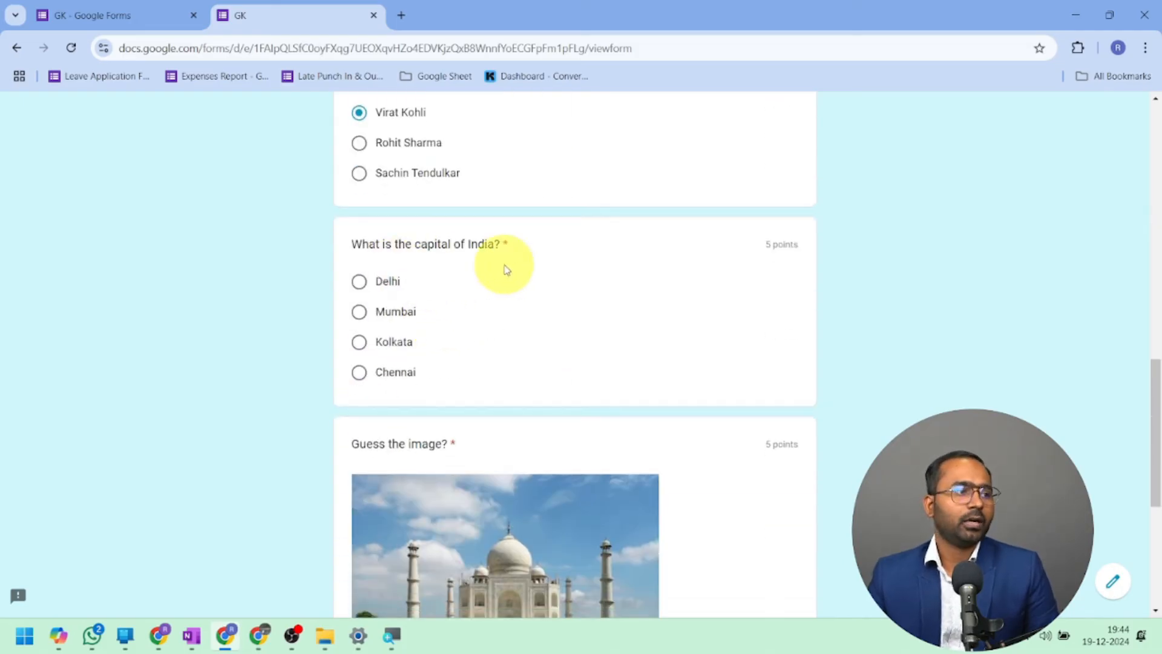
{"action": "left_click", "coordinate": [360, 313]}
{"action": "scroll", "coordinate": [617, 254], "scroll_direction": "down", "scroll_amount": 5}
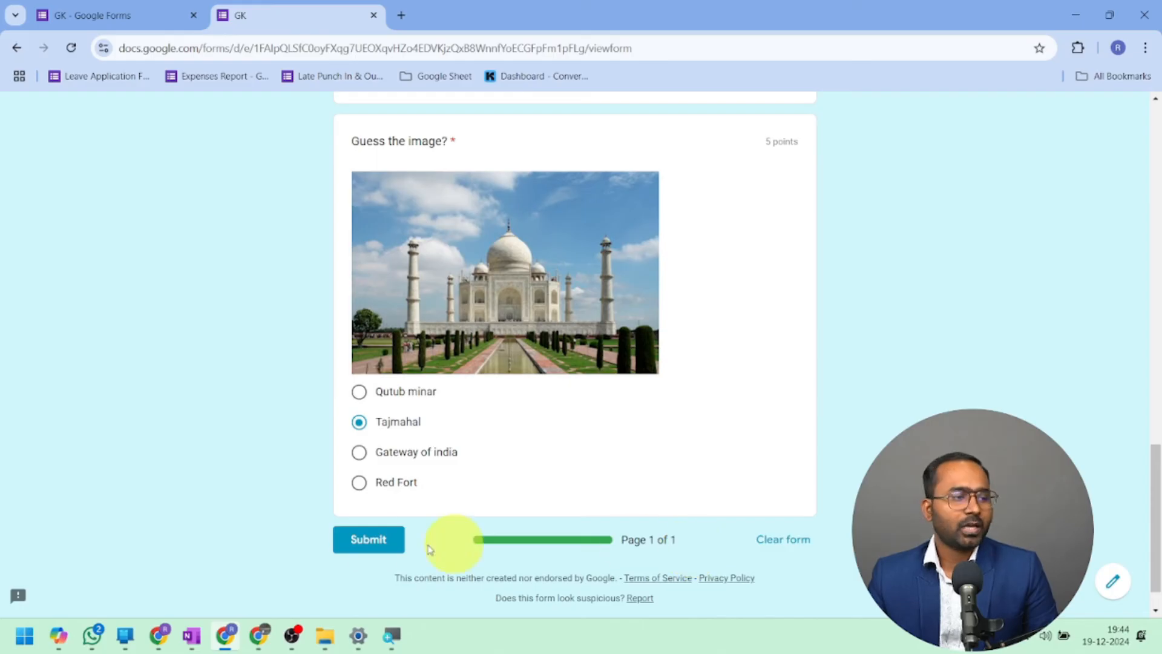
{"action": "left_click", "coordinate": [364, 538]}
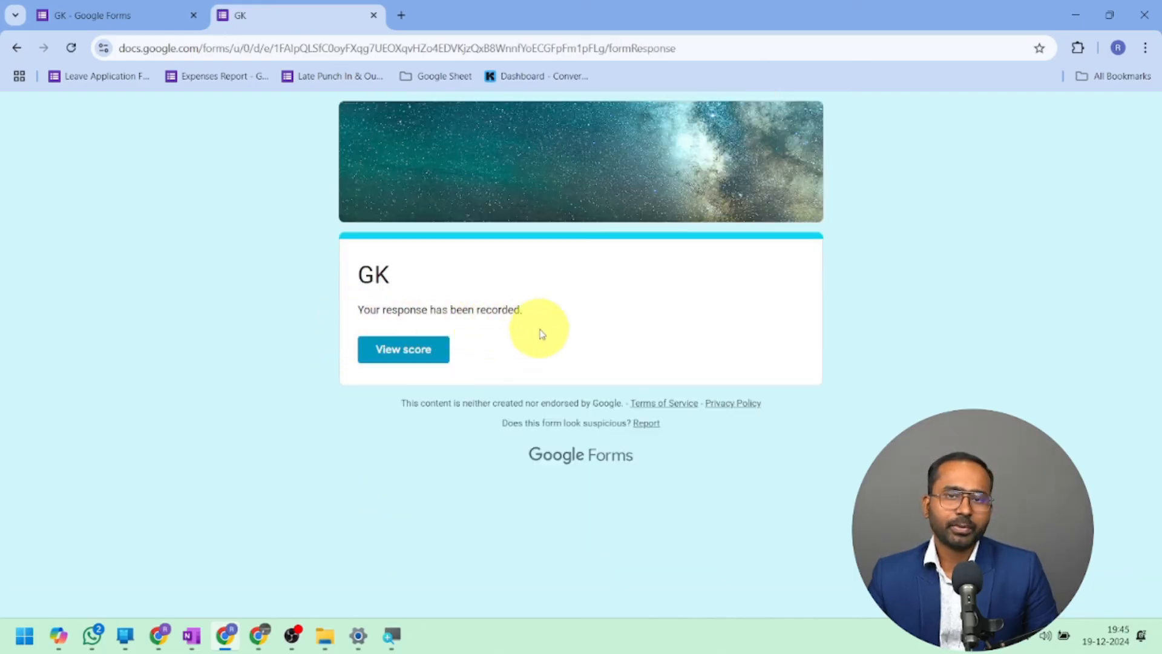
Step: View the submitted quiz's score and examine the total points, the marking of each answer and the correct answer for the missed question
{"action": "left_click", "coordinate": [390, 357]}
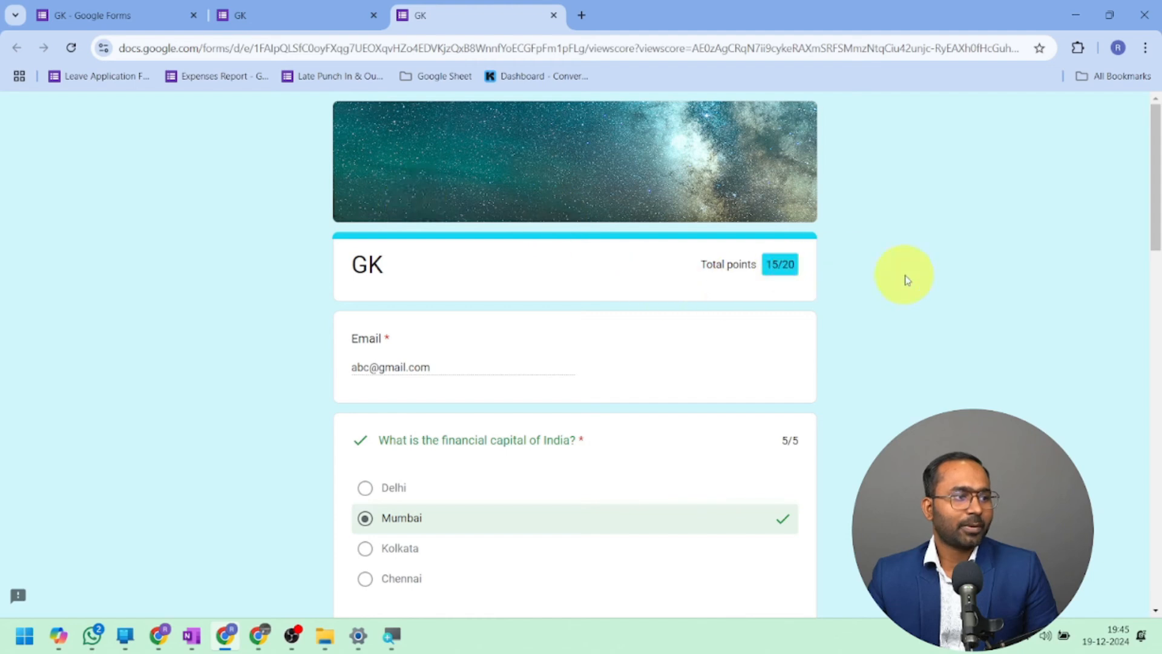
{"action": "left_click_drag", "start_coordinate": [764, 264], "coordinate": [811, 273]}
{"action": "left_click", "coordinate": [930, 344]}
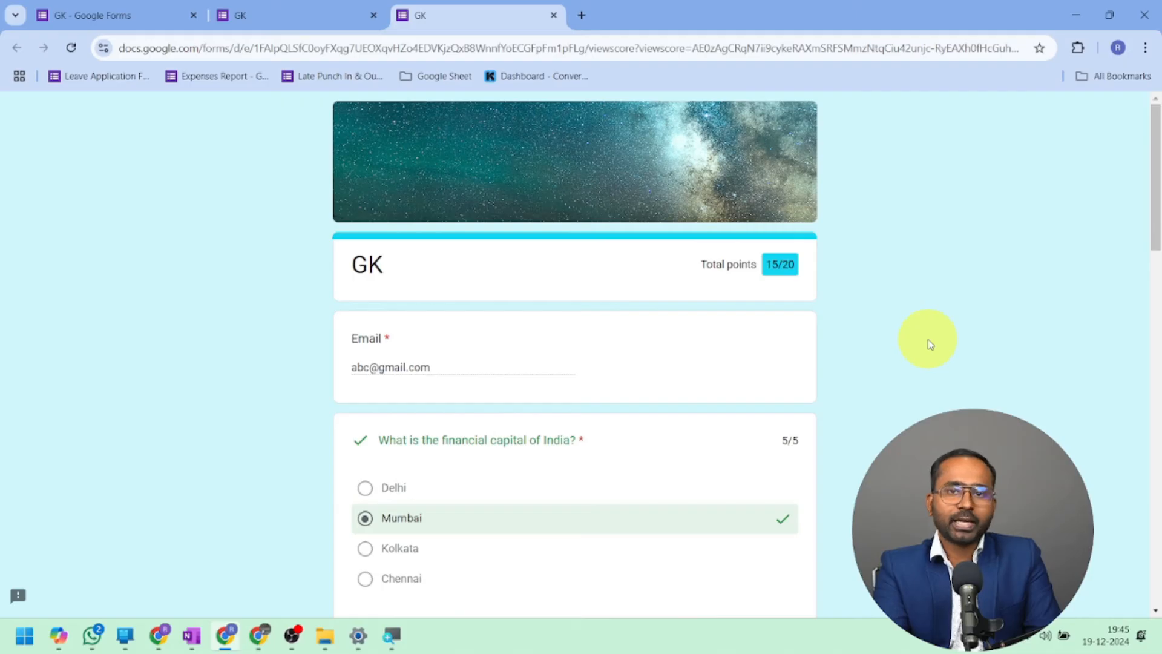
{"action": "scroll", "coordinate": [591, 345], "scroll_direction": "down", "scroll_amount": 10}
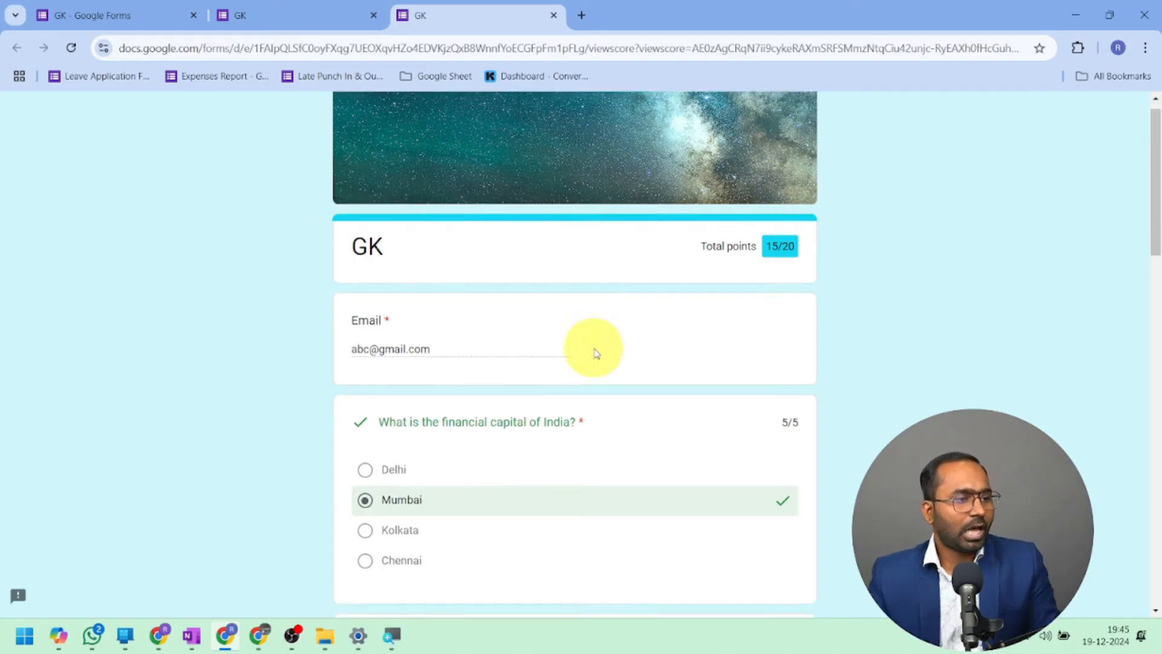
{"action": "scroll", "coordinate": [595, 351], "scroll_direction": "down", "scroll_amount": 3}
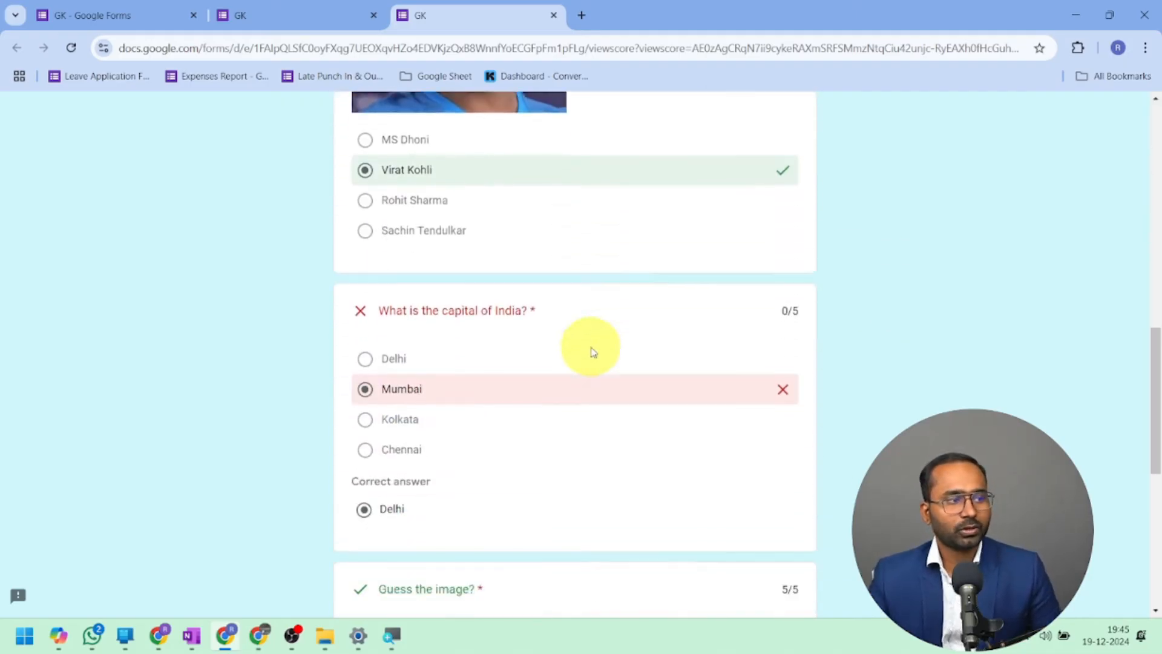
{"action": "left_click_drag", "start_coordinate": [381, 293], "coordinate": [585, 444]}
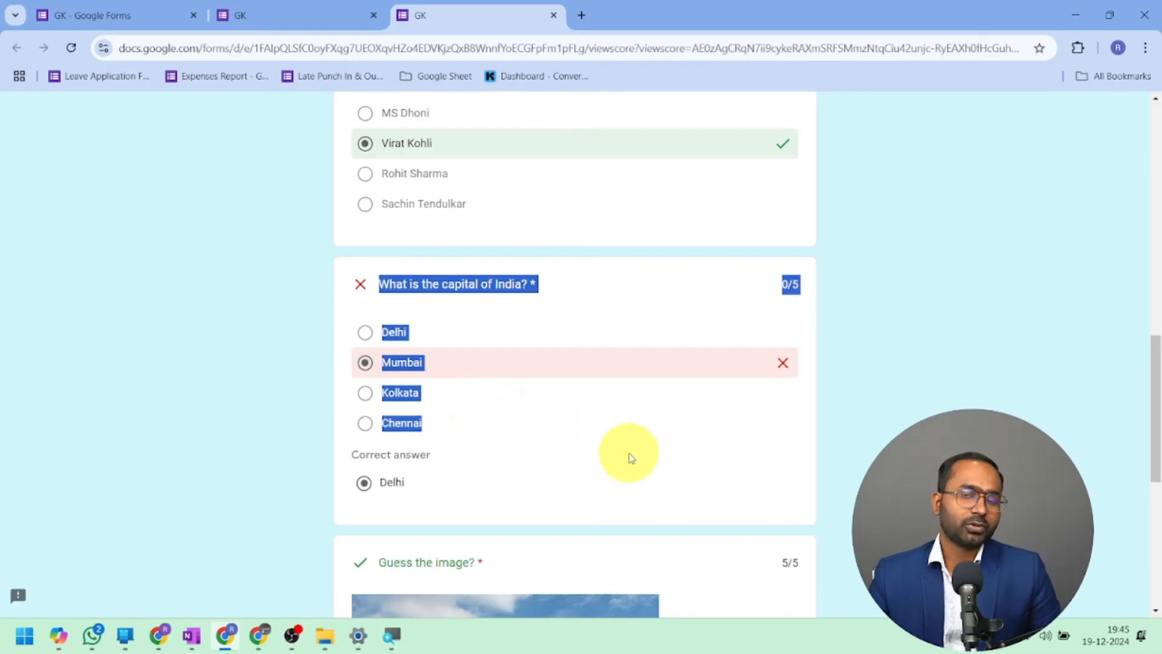
{"action": "scroll", "coordinate": [630, 457], "scroll_direction": "down", "scroll_amount": 7}
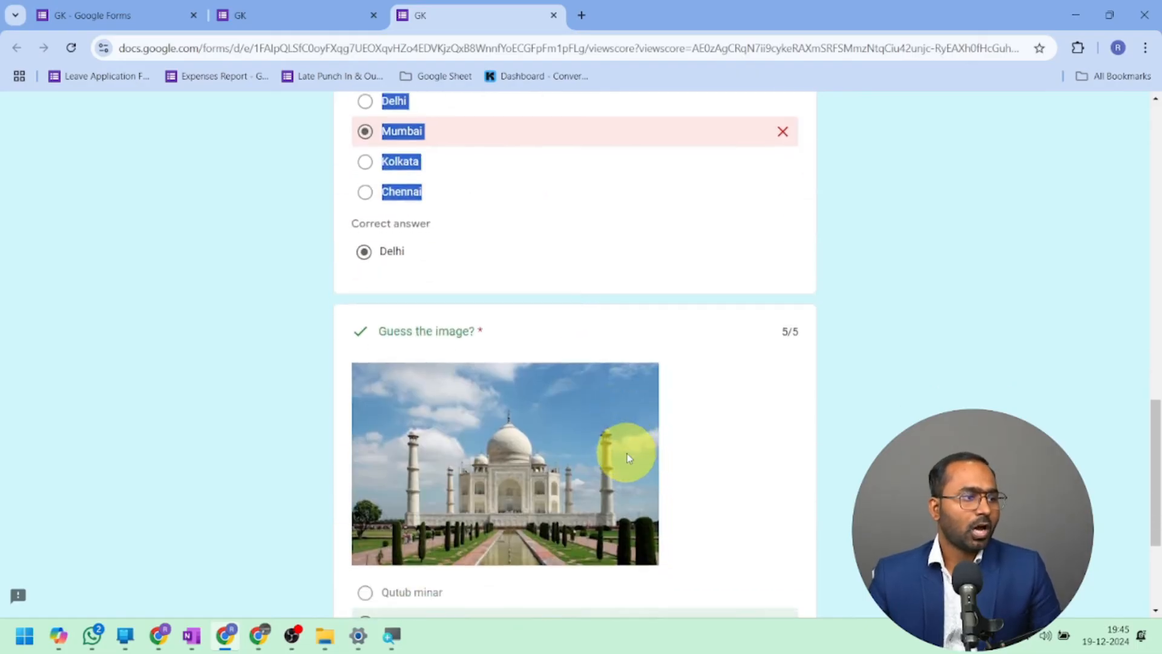
{"action": "scroll", "coordinate": [627, 458], "scroll_direction": "up", "scroll_amount": 15}
{"action": "scroll", "coordinate": [626, 458], "scroll_direction": "up", "scroll_amount": 5}
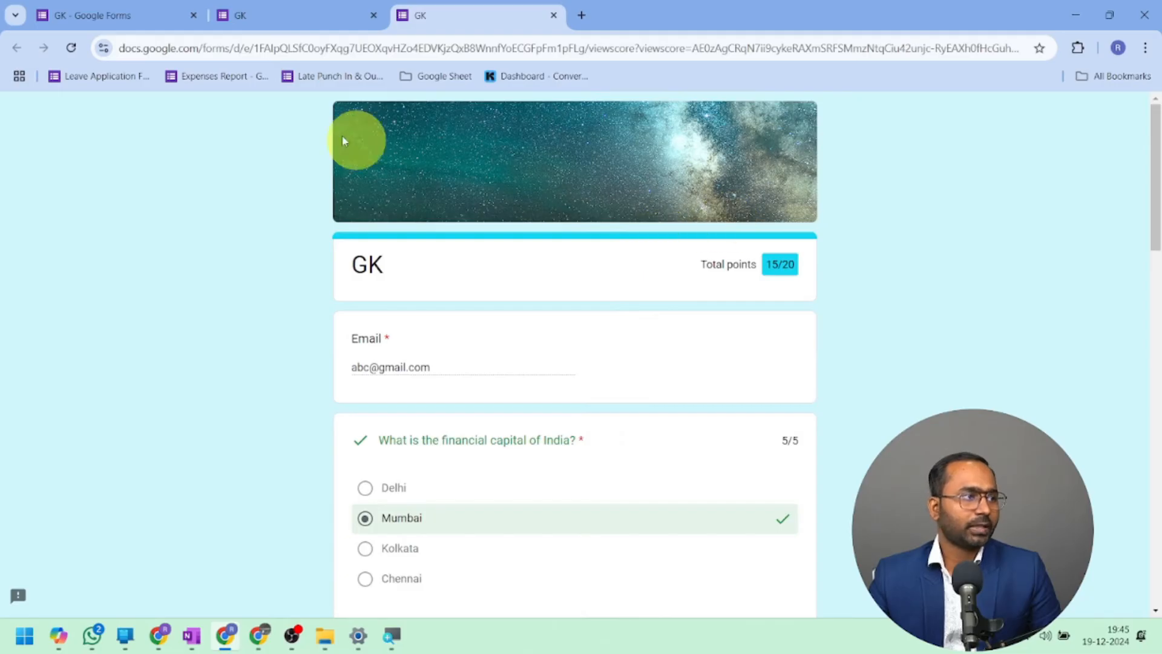
Step: Return to the form editor and examine the response summary with its insights, scores and answer chart for each question
{"action": "left_click", "coordinate": [350, 9]}
{"action": "left_click", "coordinate": [121, 15]}
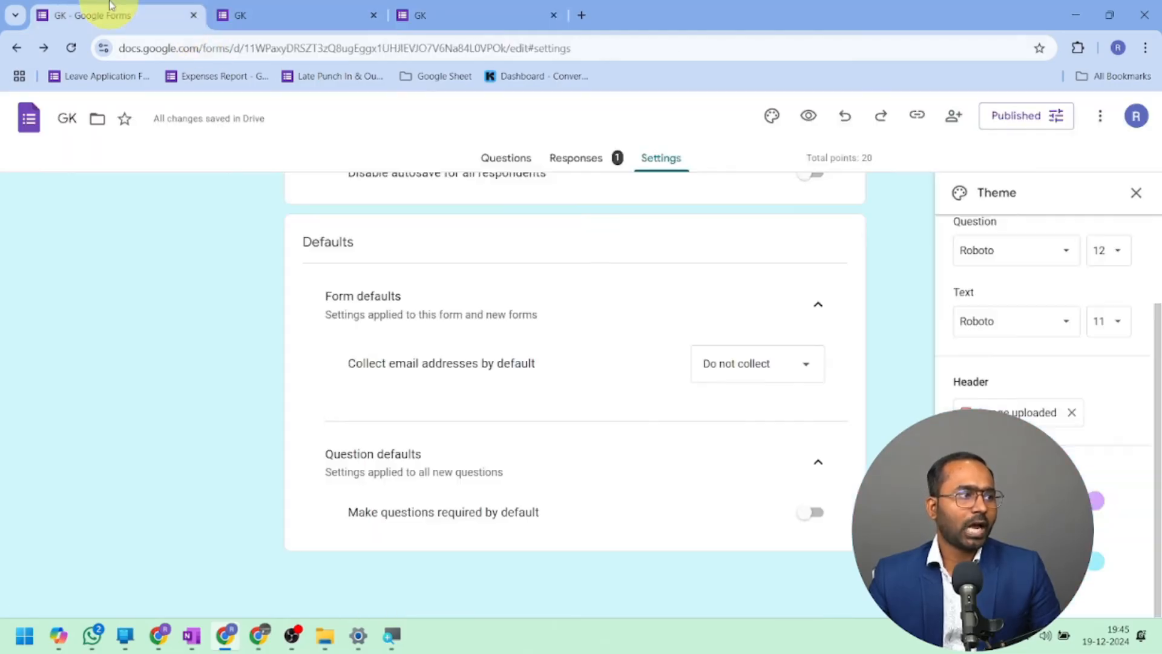
{"action": "scroll", "coordinate": [654, 308], "scroll_direction": "up", "scroll_amount": 15}
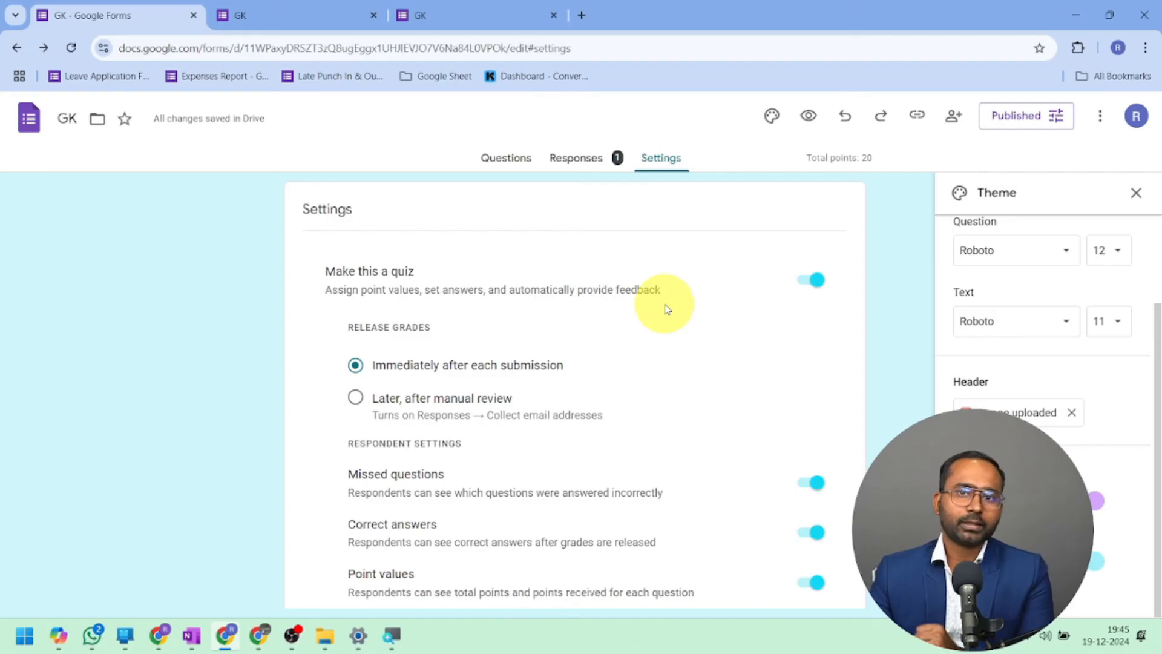
{"action": "left_click", "coordinate": [576, 158]}
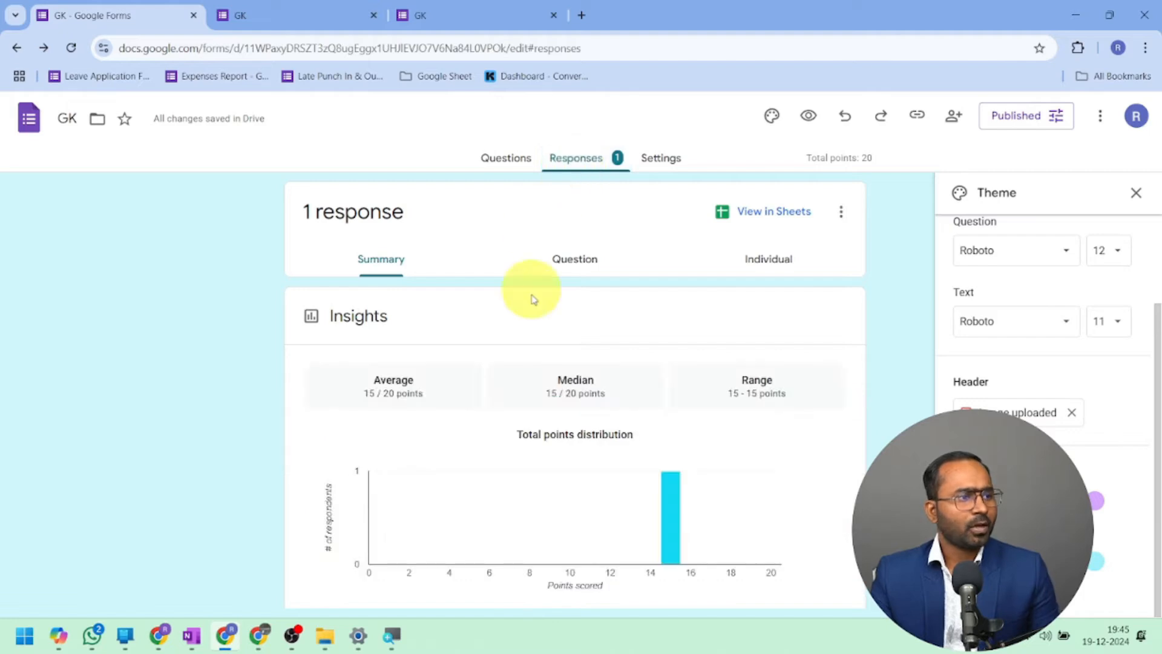
{"action": "scroll", "coordinate": [609, 453], "scroll_direction": "down", "scroll_amount": 1}
{"action": "left_click", "coordinate": [893, 237]}
{"action": "scroll", "coordinate": [777, 324], "scroll_direction": "down", "scroll_amount": 8}
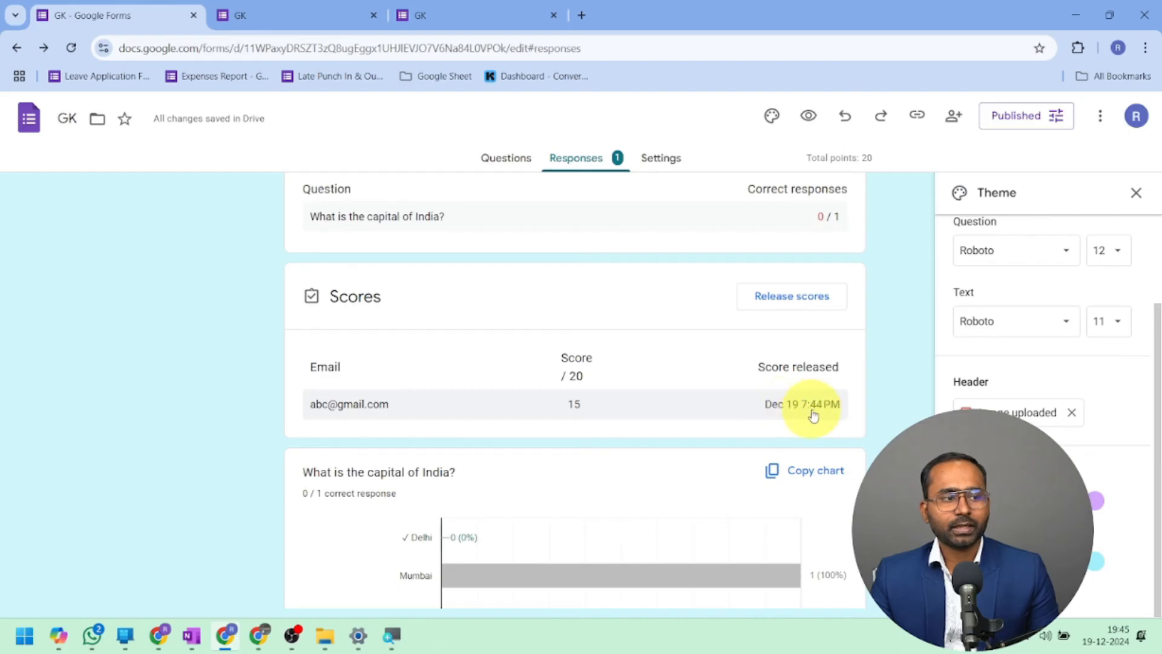
{"action": "scroll", "coordinate": [826, 401], "scroll_direction": "down", "scroll_amount": 5}
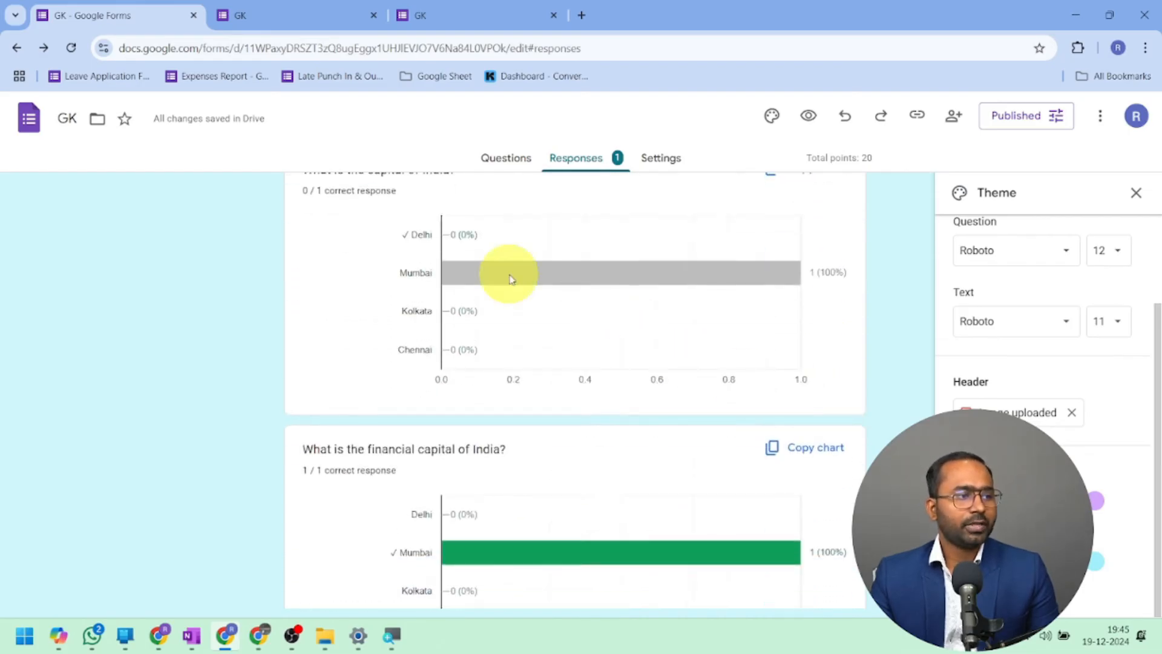
{"action": "scroll", "coordinate": [504, 293], "scroll_direction": "up", "scroll_amount": 1}
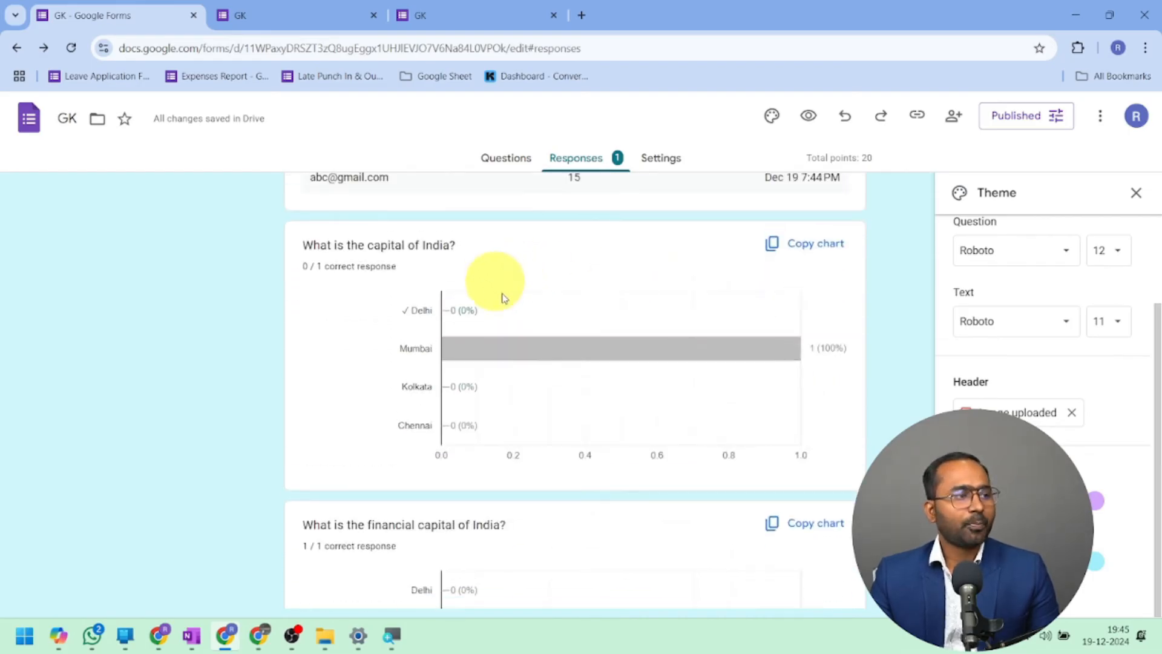
{"action": "scroll", "coordinate": [598, 363], "scroll_direction": "down", "scroll_amount": 5}
{"action": "scroll", "coordinate": [598, 363], "scroll_direction": "down", "scroll_amount": 8}
{"action": "scroll", "coordinate": [596, 361], "scroll_direction": "up", "scroll_amount": 10}
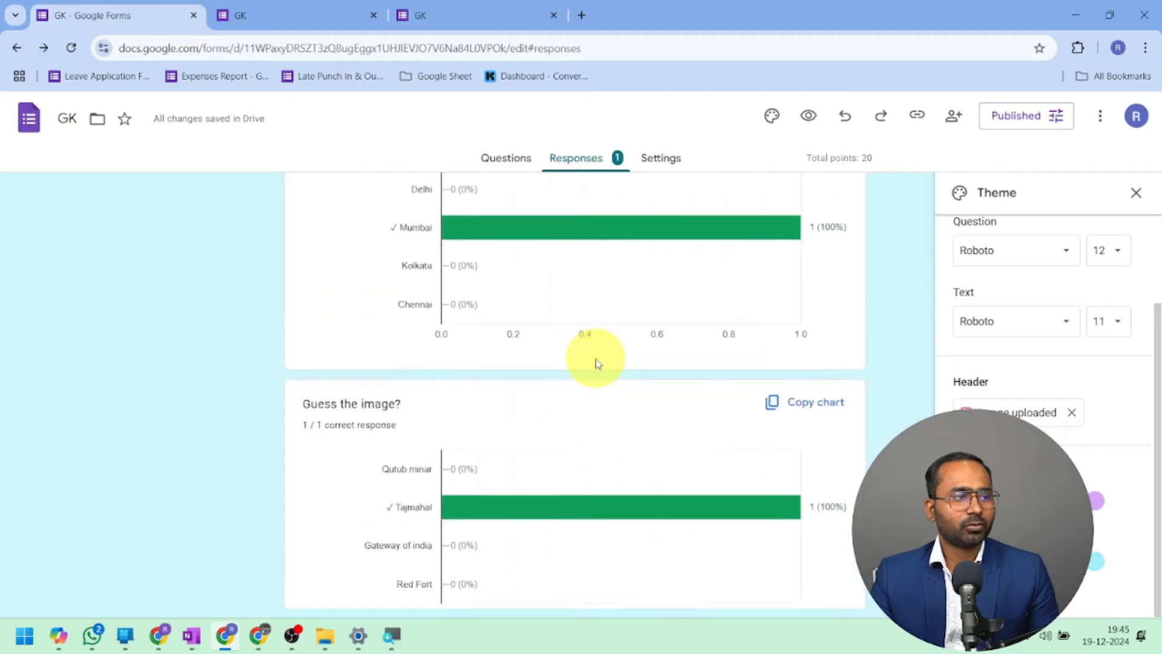
{"action": "scroll", "coordinate": [593, 356], "scroll_direction": "up", "scroll_amount": 3}
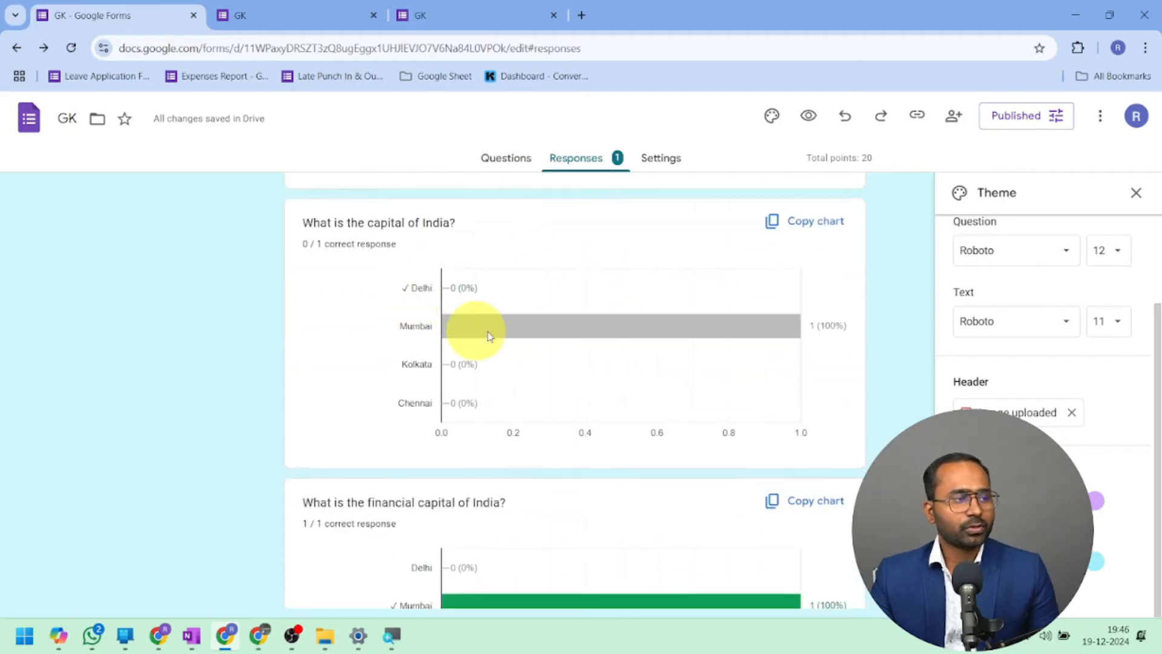
{"action": "scroll", "coordinate": [509, 335], "scroll_direction": "down", "scroll_amount": 12}
{"action": "scroll", "coordinate": [510, 336], "scroll_direction": "up", "scroll_amount": 7}
{"action": "scroll", "coordinate": [508, 335], "scroll_direction": "up", "scroll_amount": 15}
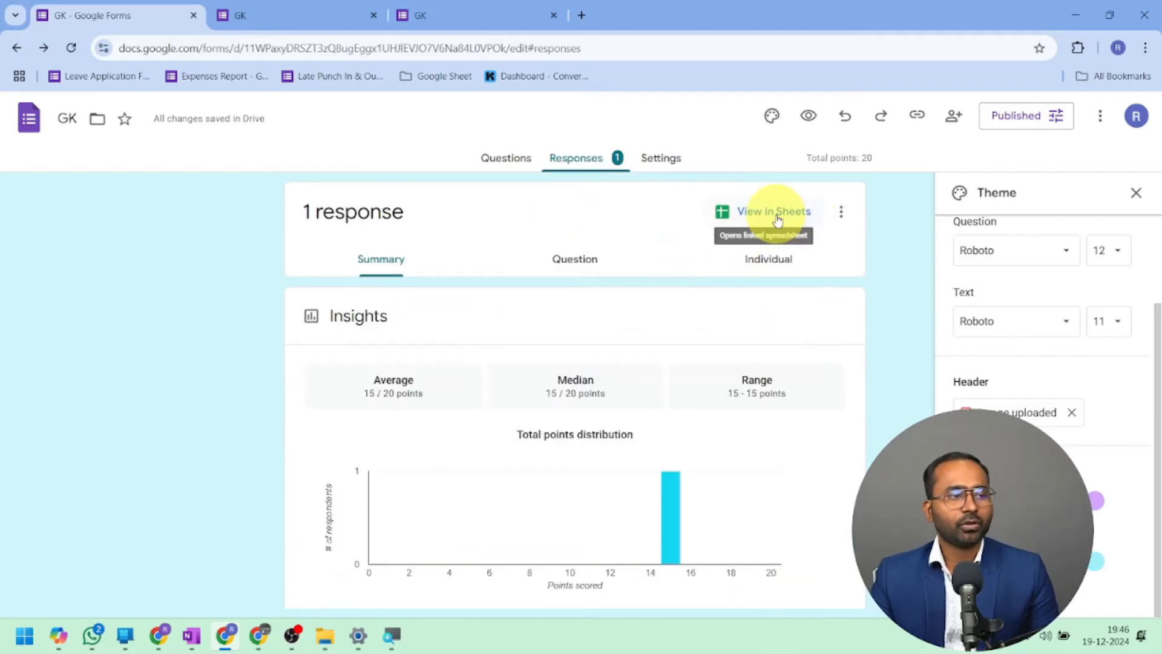
Step: Open the linked responses spreadsheet and check the recorded email address, answers and score in row 2
{"action": "left_click", "coordinate": [787, 212]}
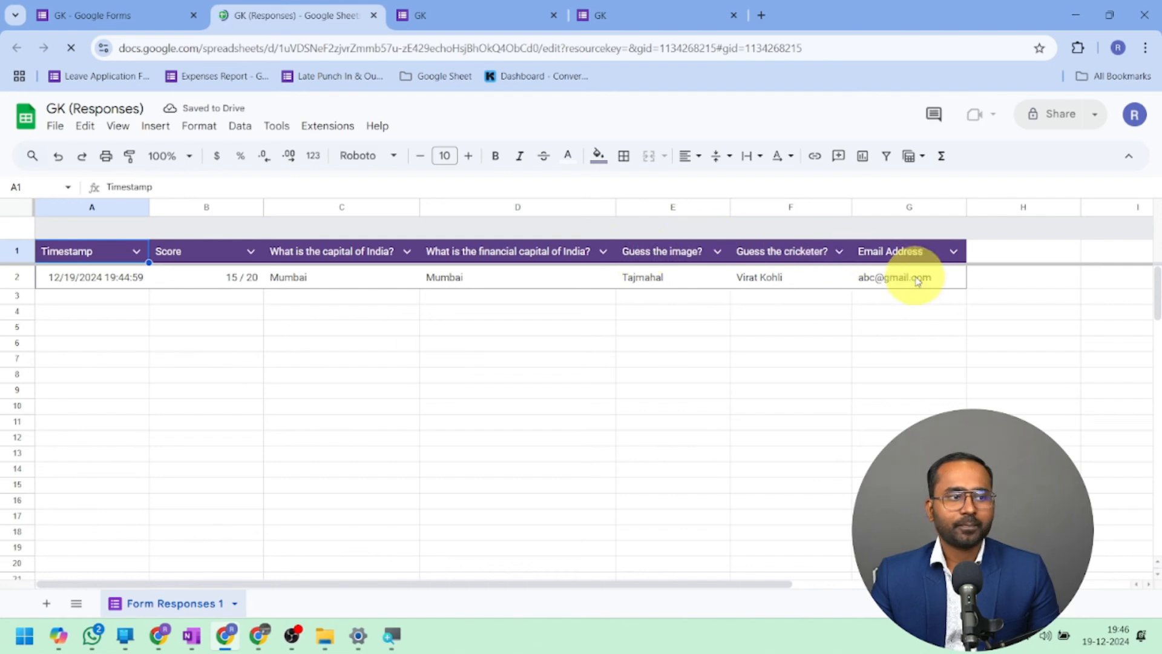
{"action": "left_click", "coordinate": [908, 275]}
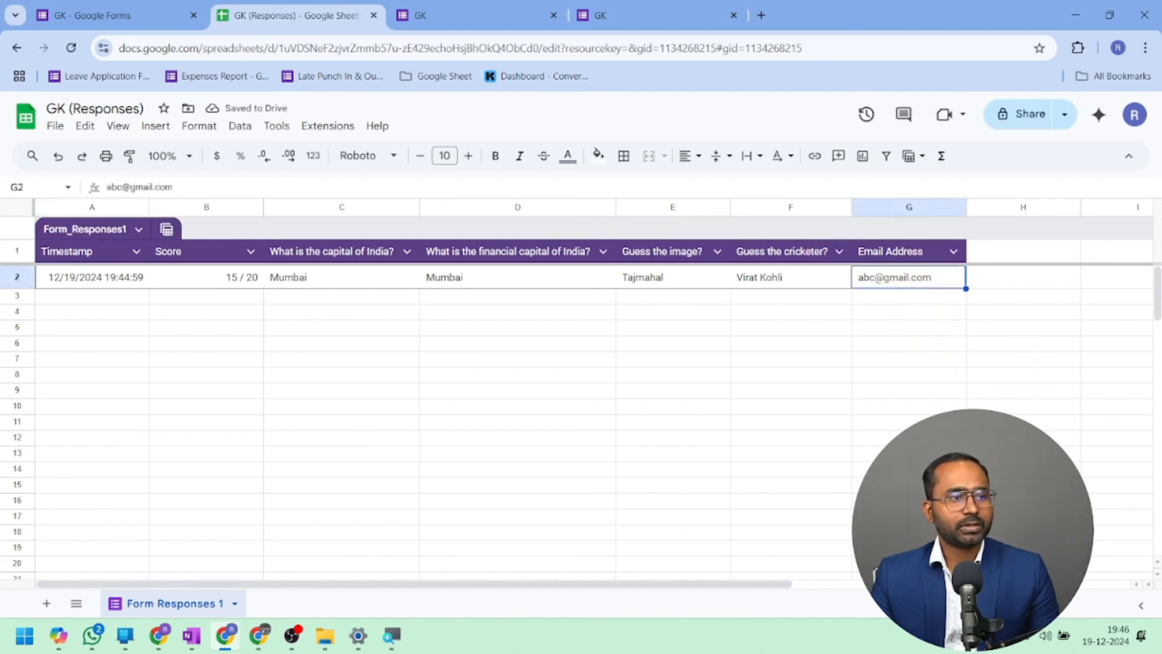
{"action": "key", "text": "Left"}
{"action": "key", "text": "Left"}
{"action": "key", "text": "Left"}
{"action": "key", "text": "Left"}
{"action": "key", "text": "Left"}
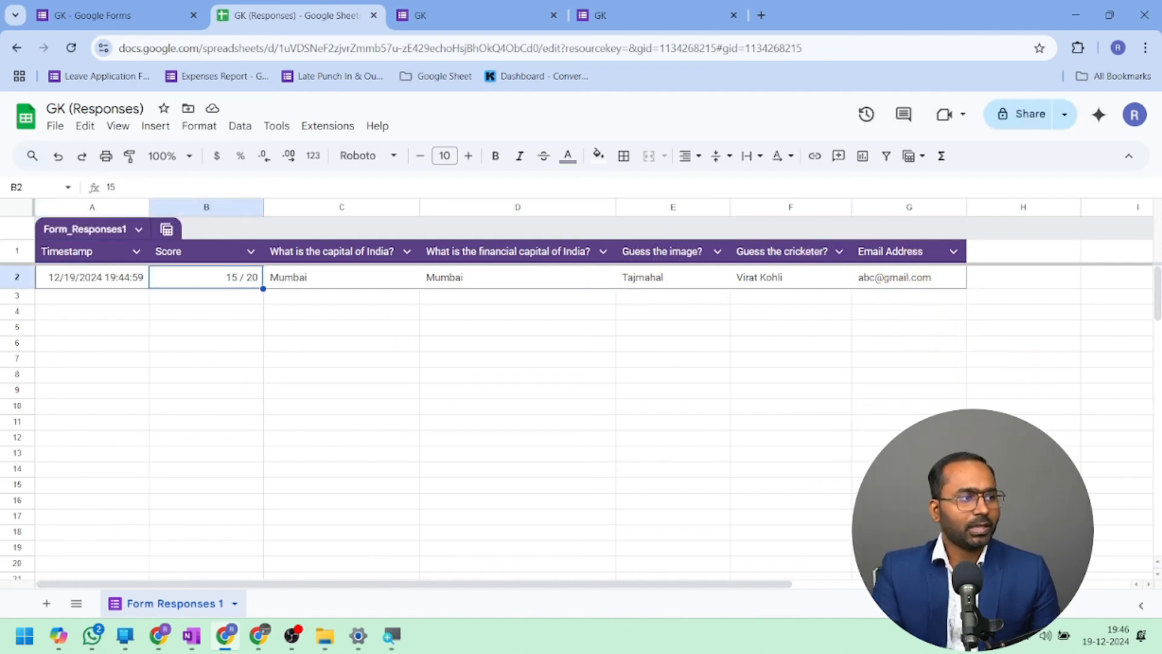